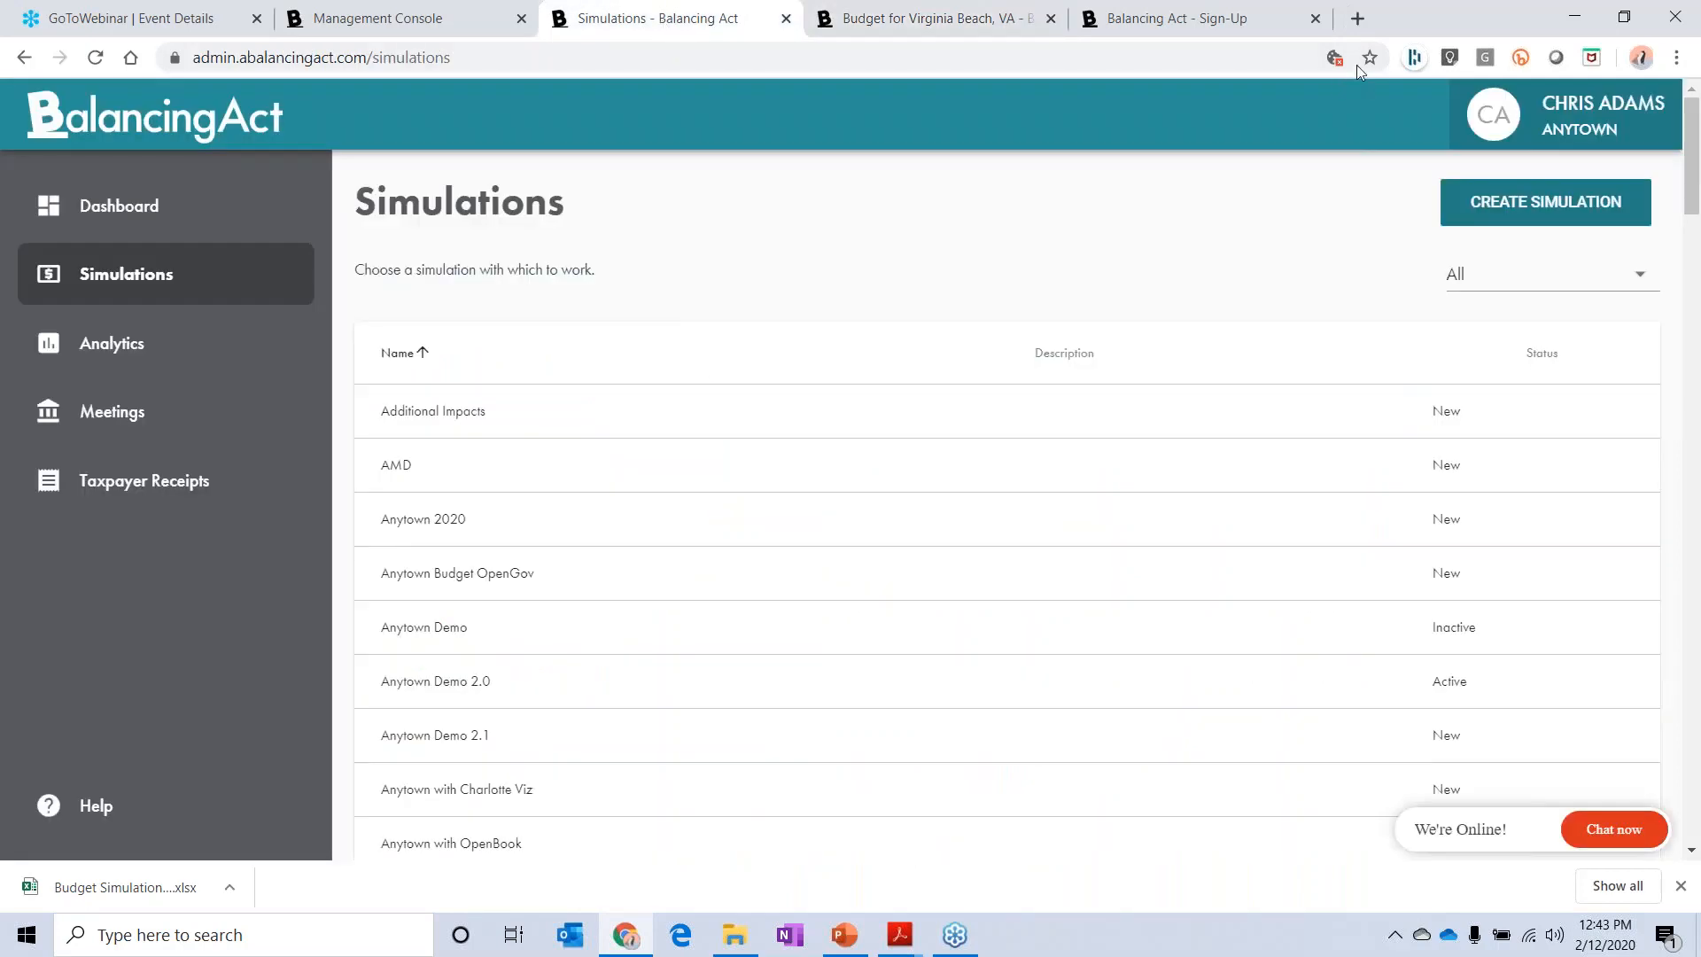
# Step: Create an English-language simulation named "Test for Makers Workshop", starting from scratch
pyautogui.click(1569, 211)
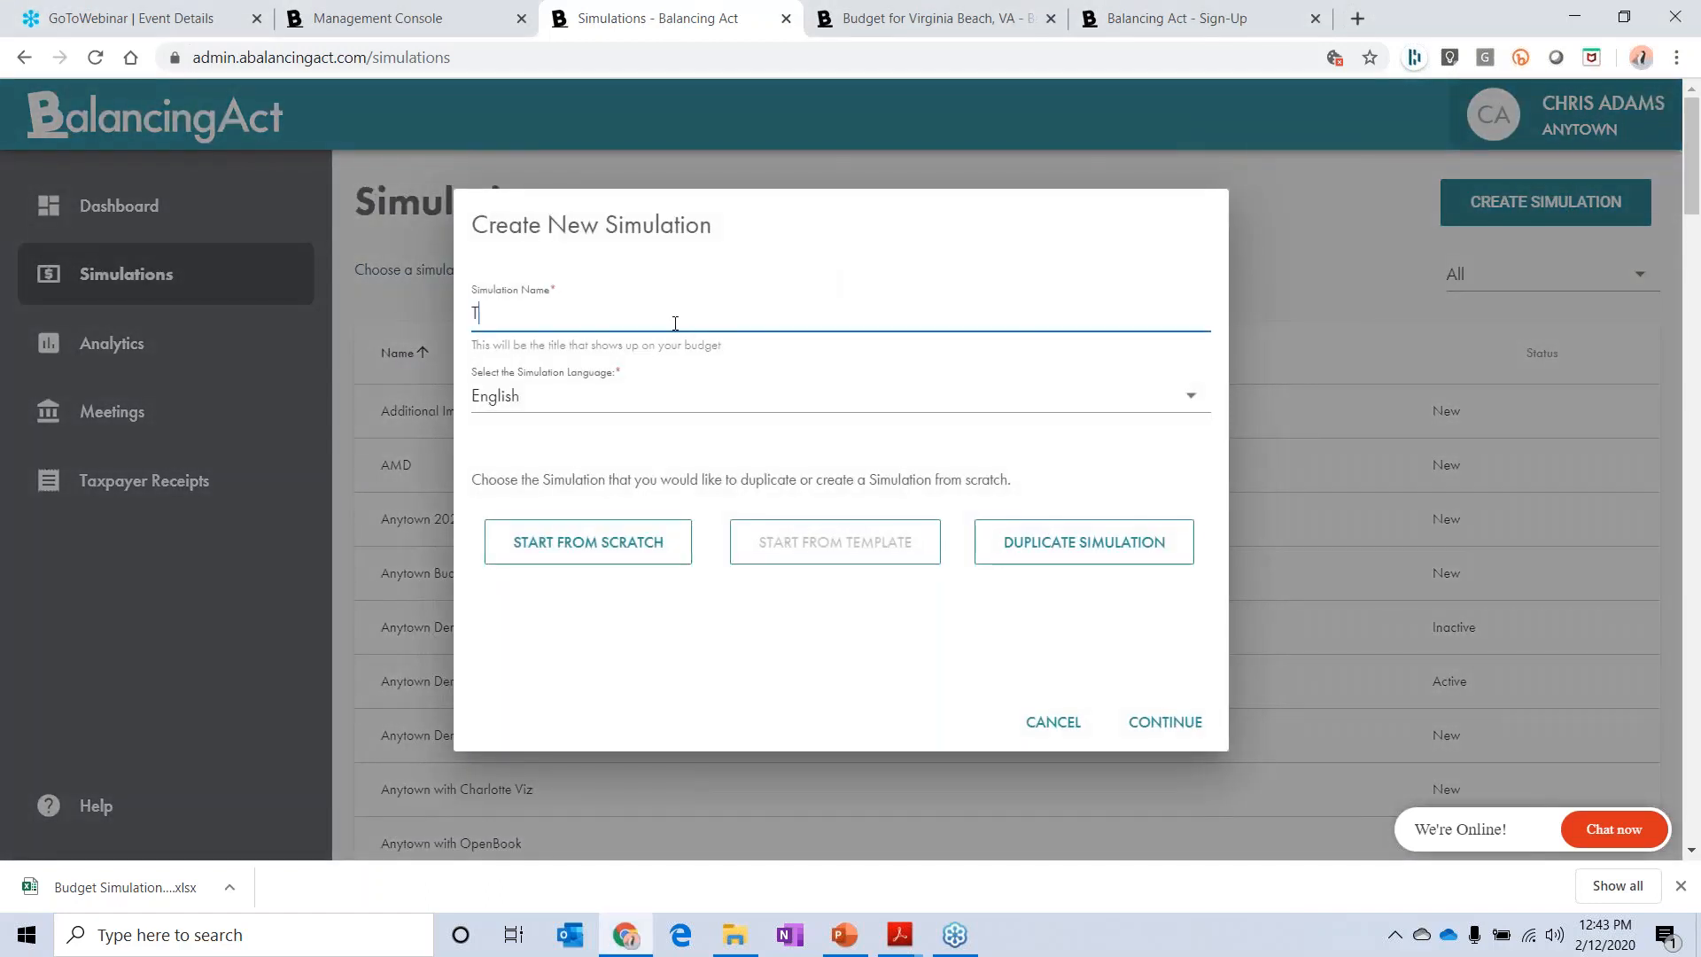
pyautogui.write('Test fpr')
pyautogui.write('or Makers')
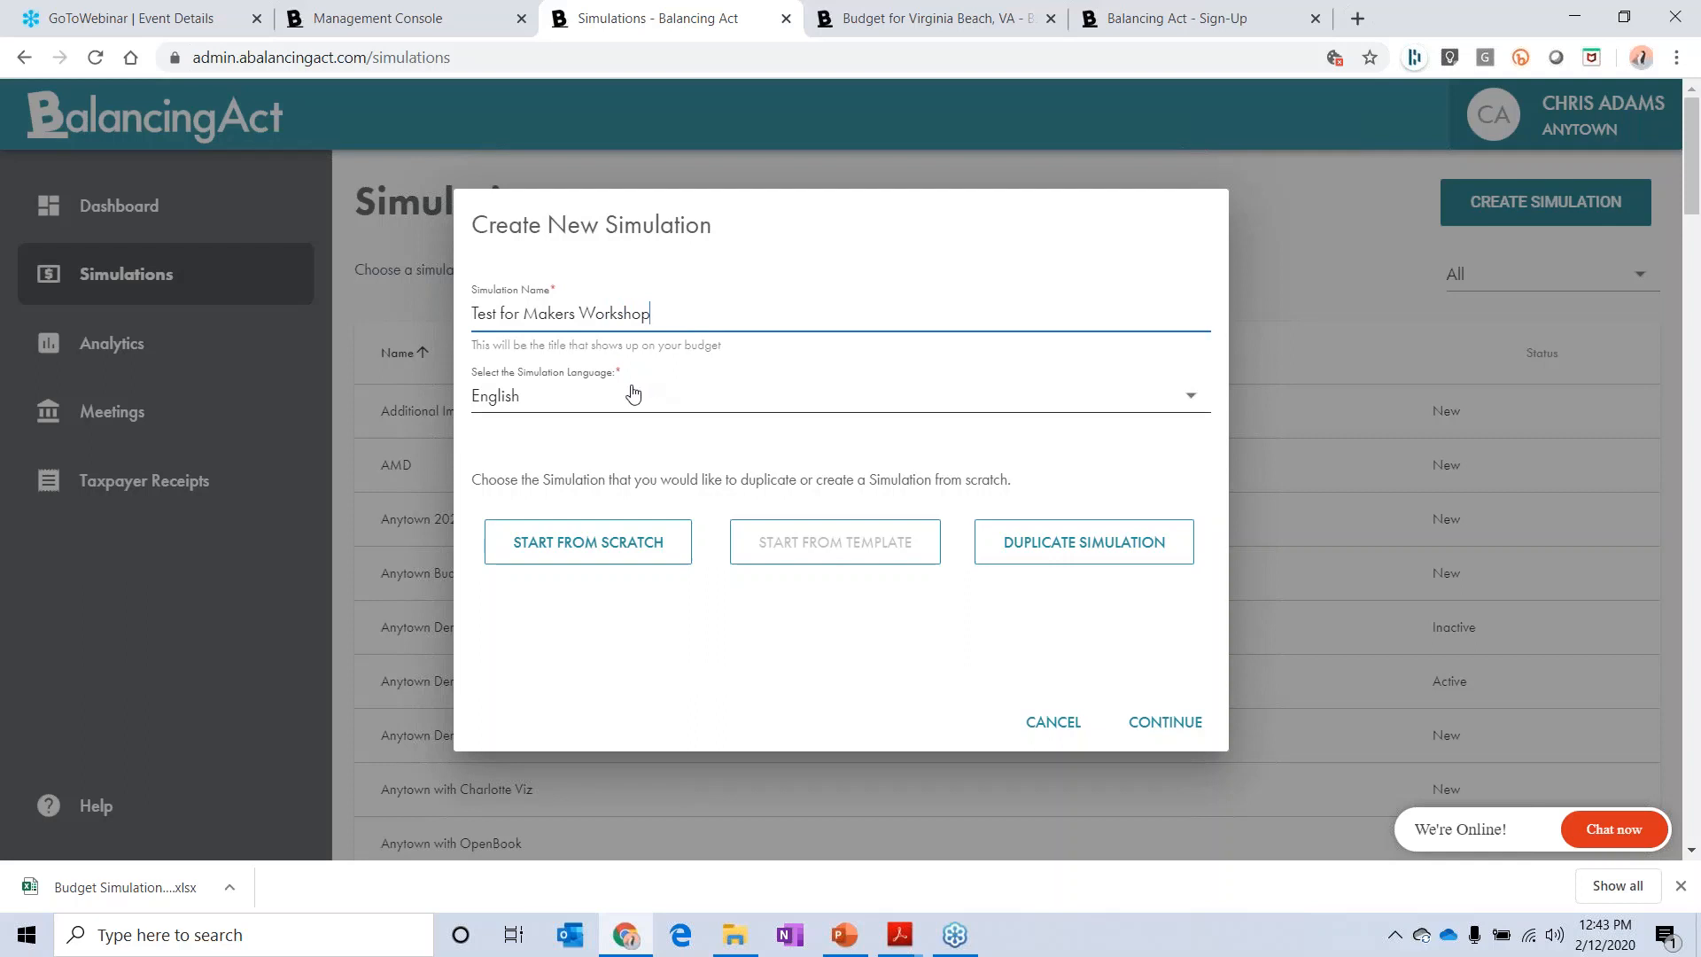
pyautogui.click(598, 395)
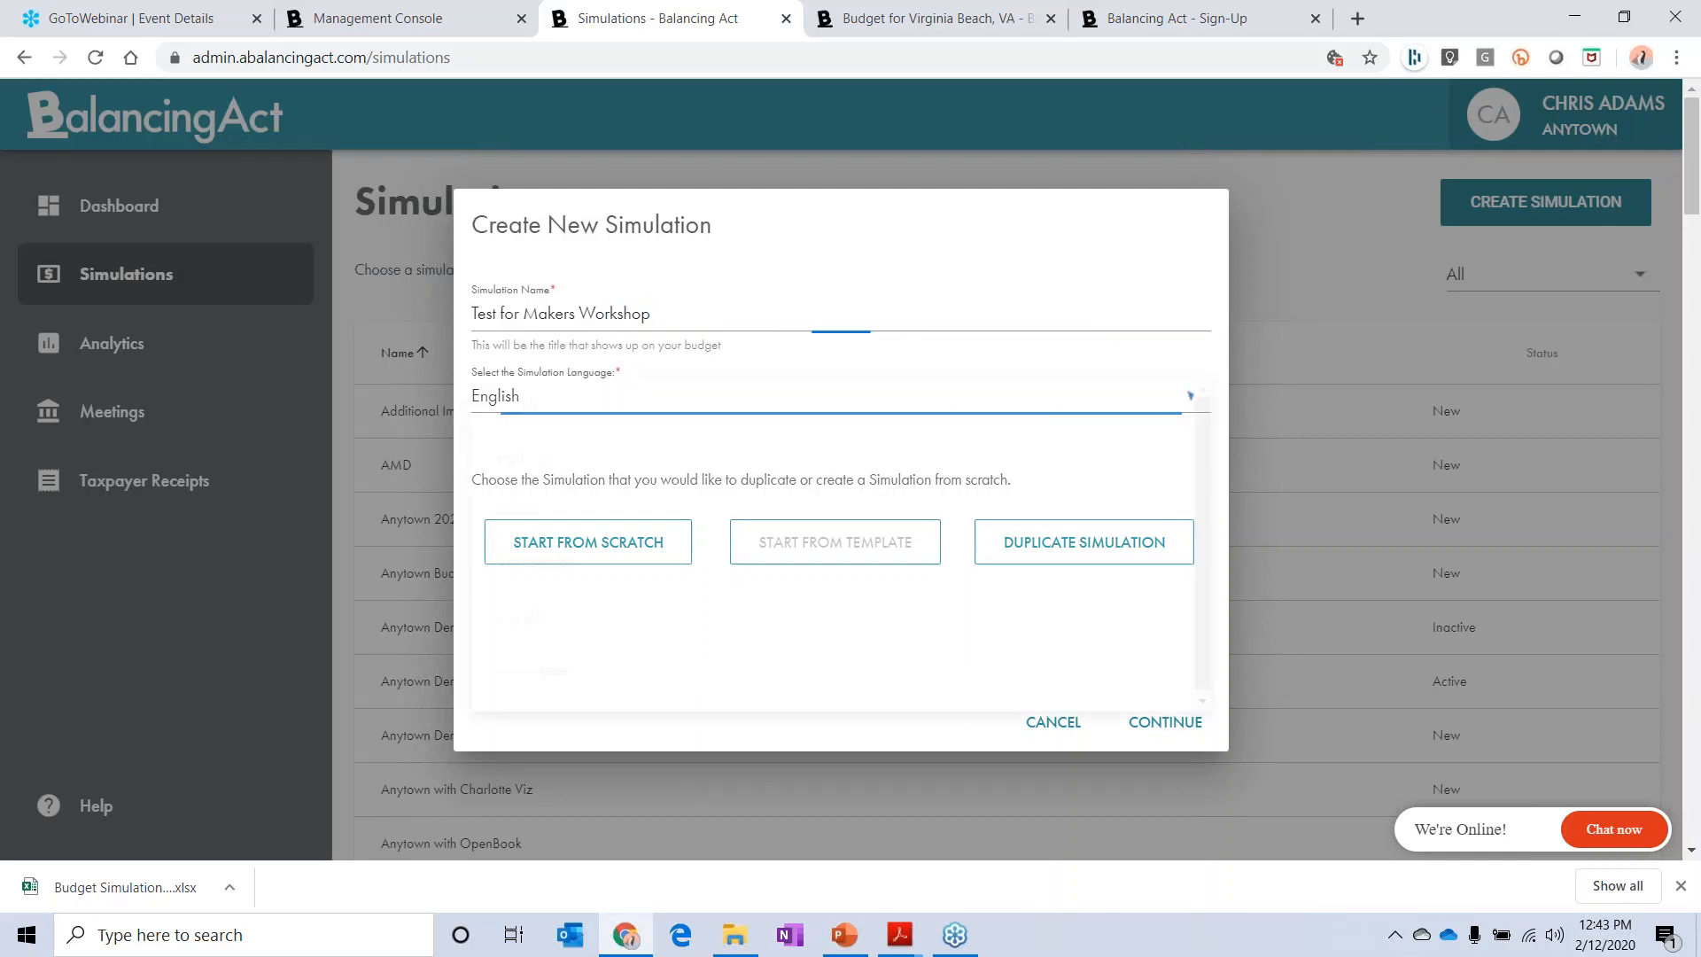
pyautogui.click(763, 244)
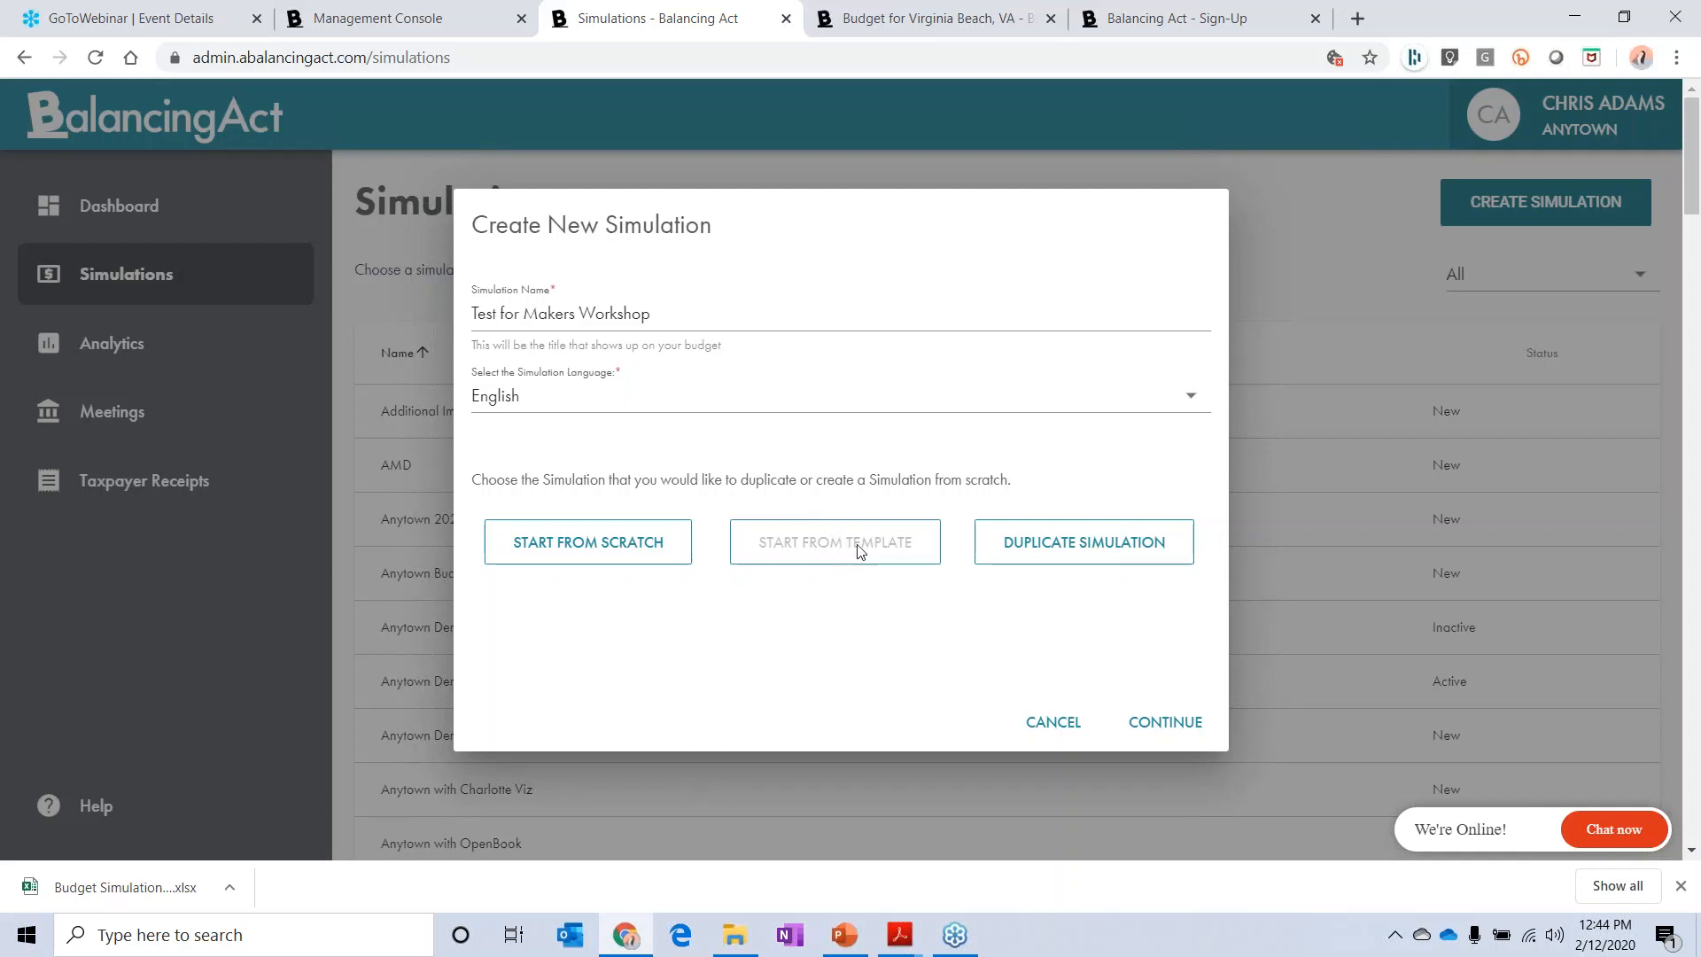
pyautogui.click(623, 543)
pyautogui.click(571, 547)
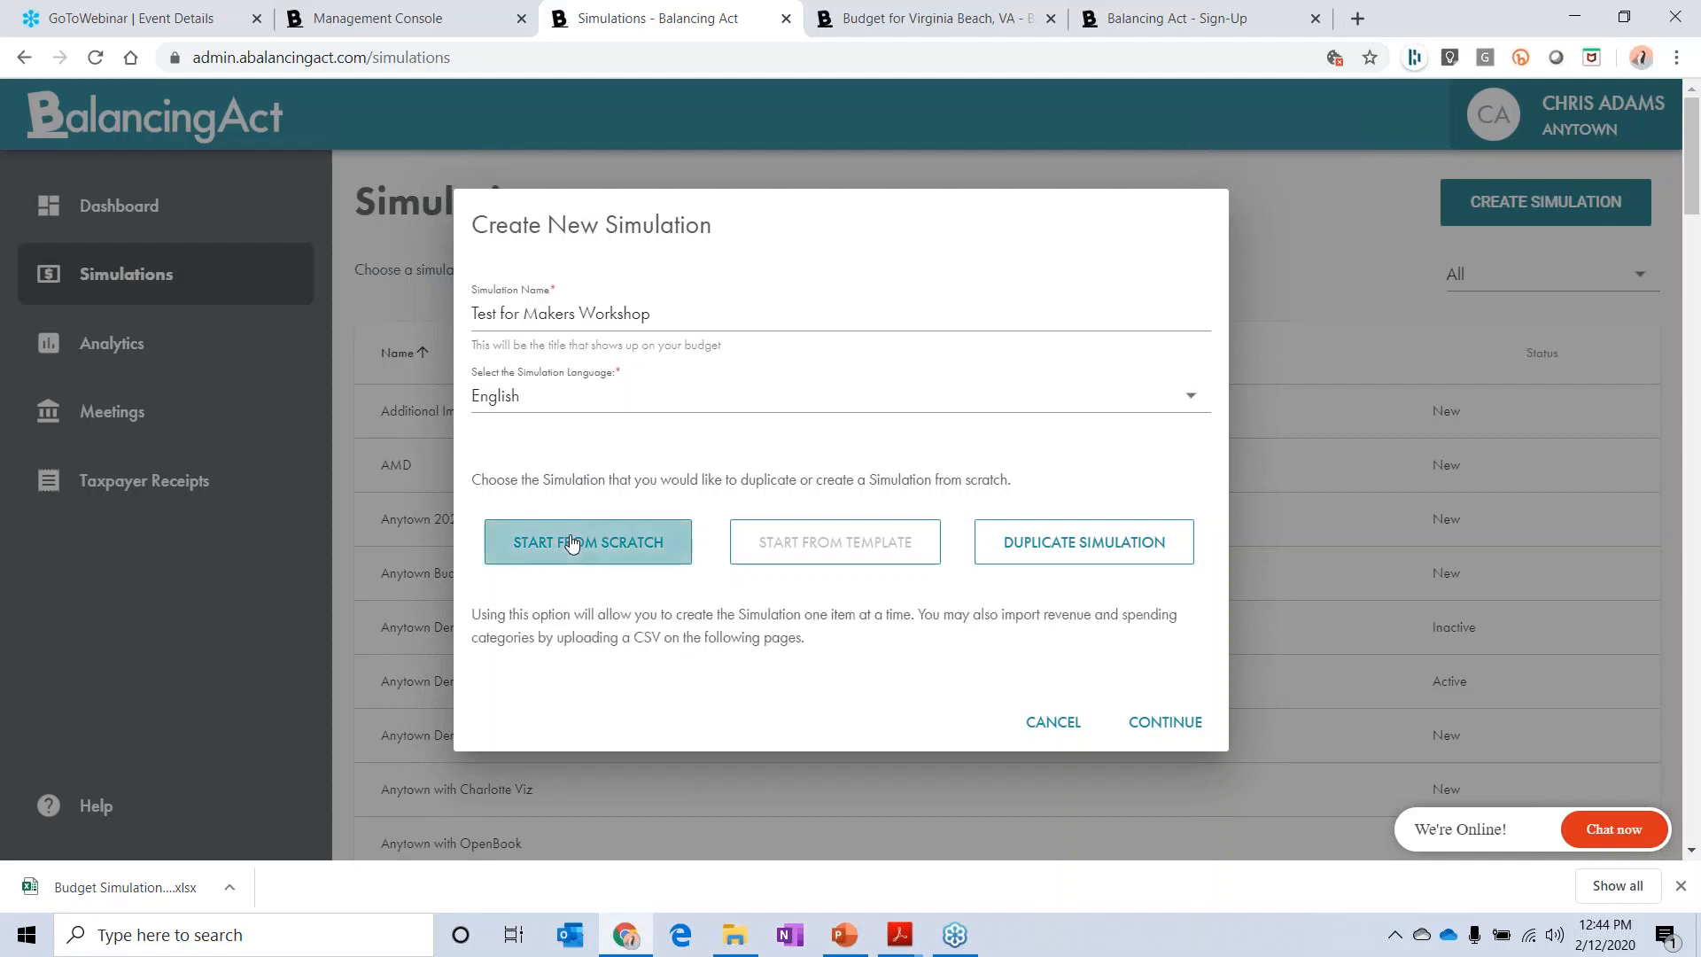
pyautogui.click(1156, 722)
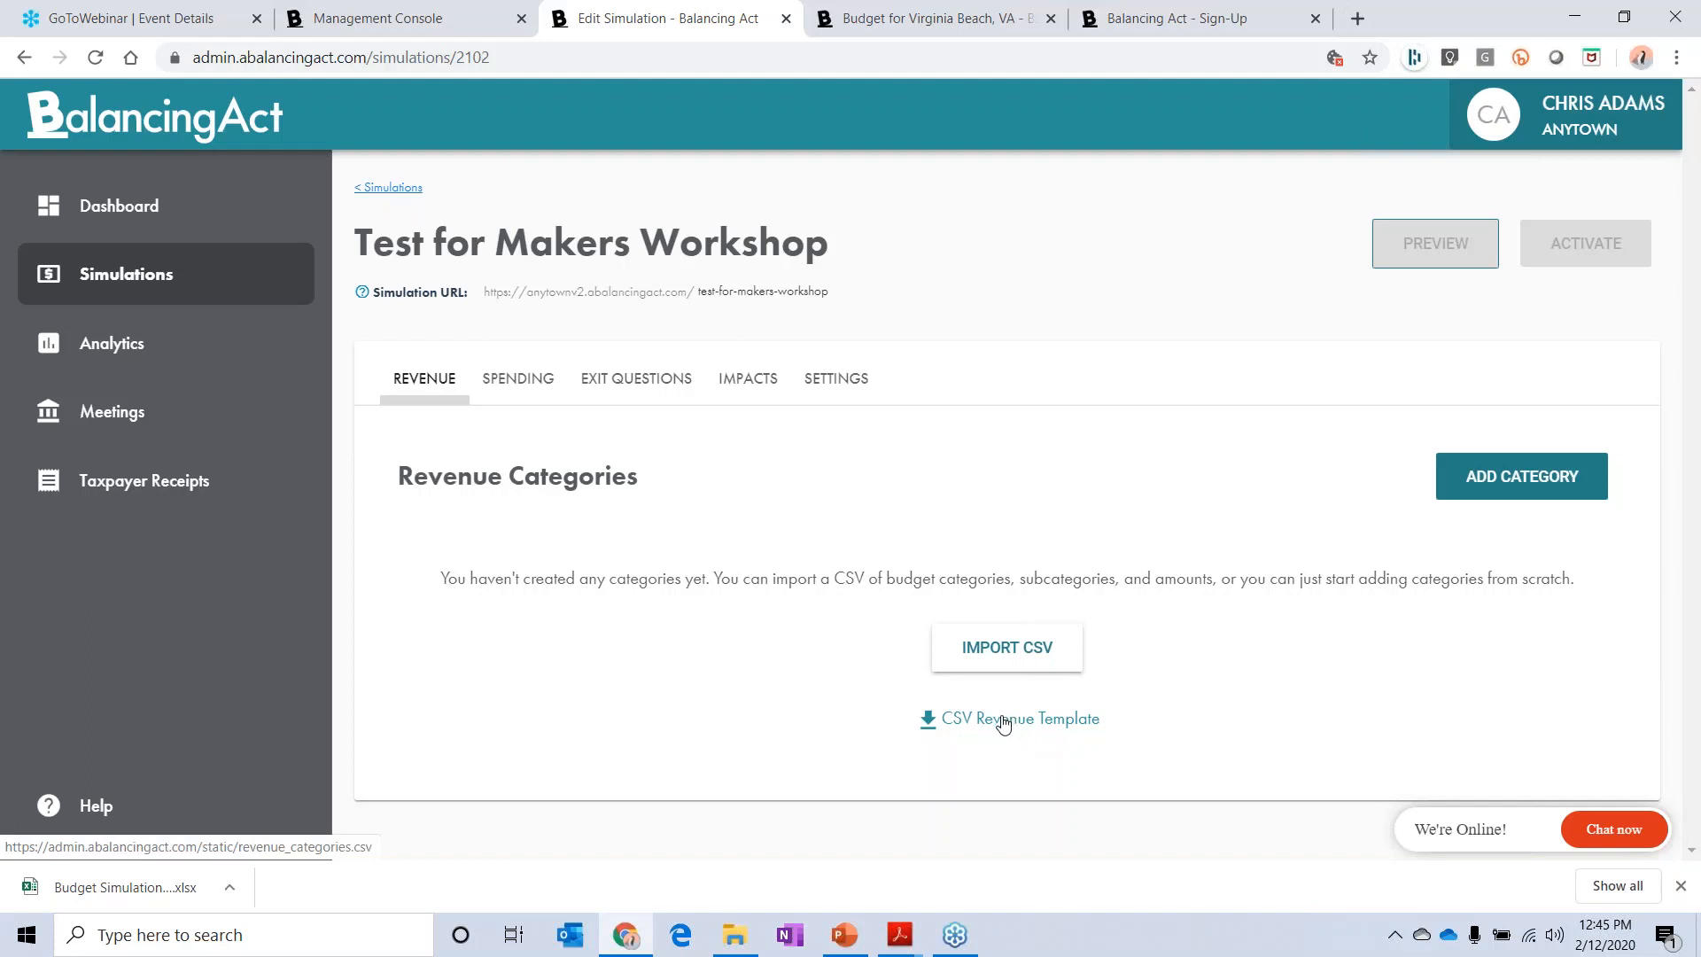
# Step: Import the revenue categories from the CSV file "1 revenue import for anytown 10 9", leaving the subcategories without matching categories
pyautogui.click(992, 647)
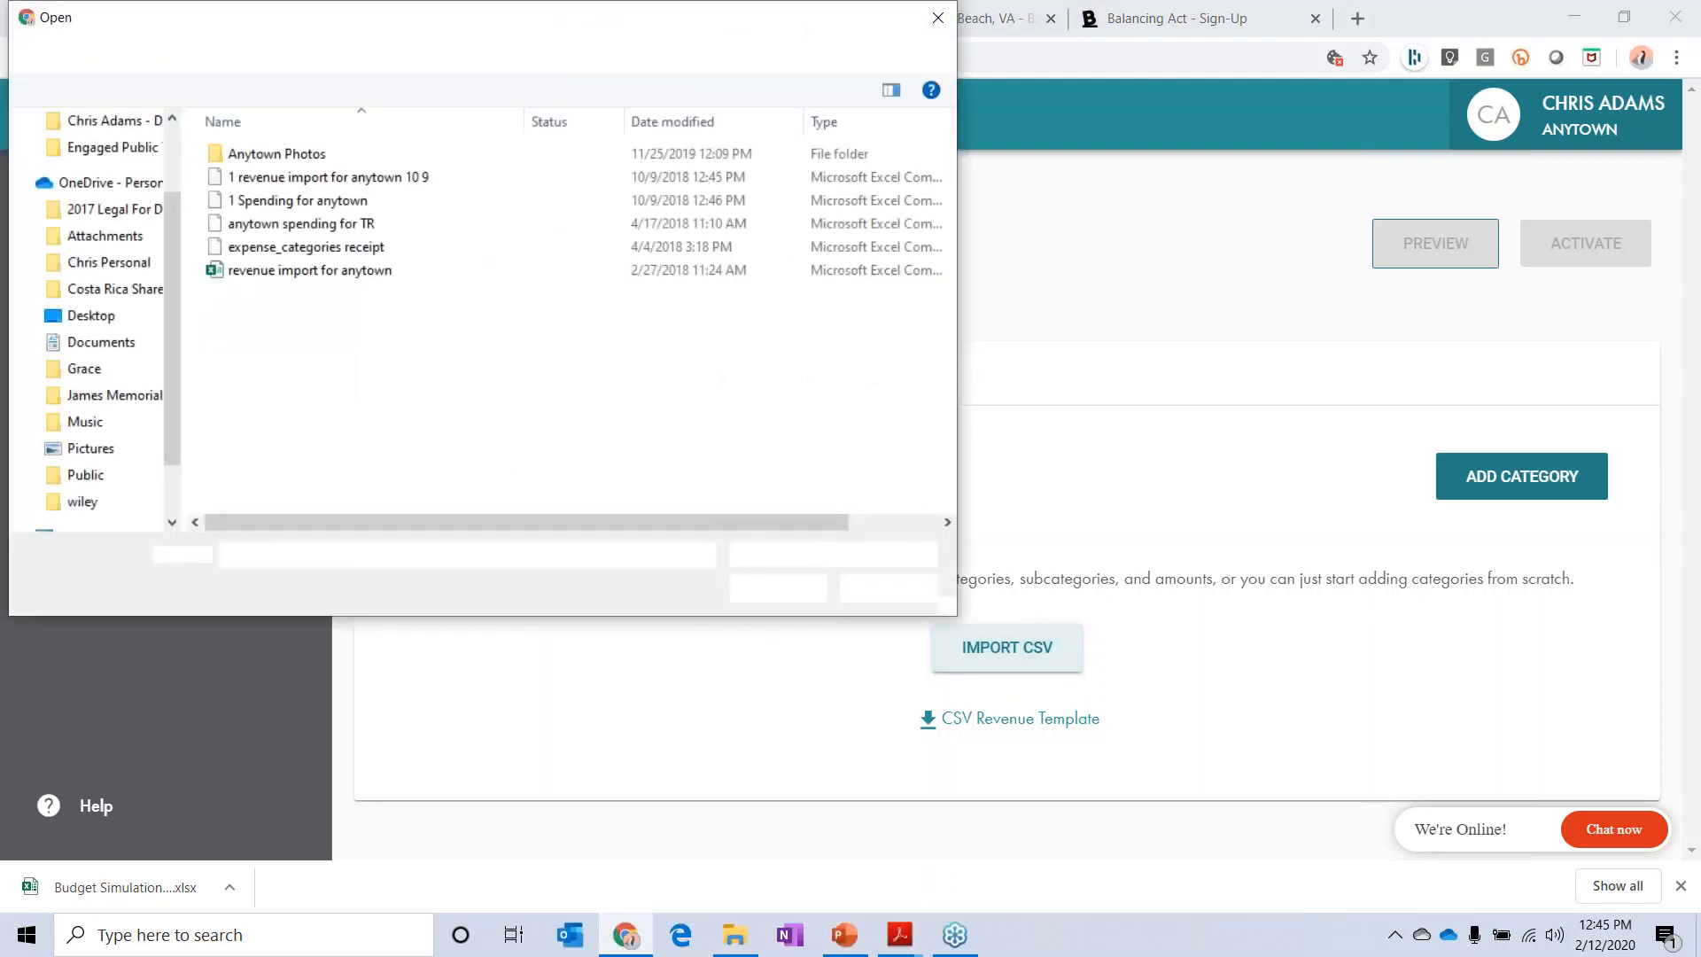
pyautogui.doubleClick(334, 178)
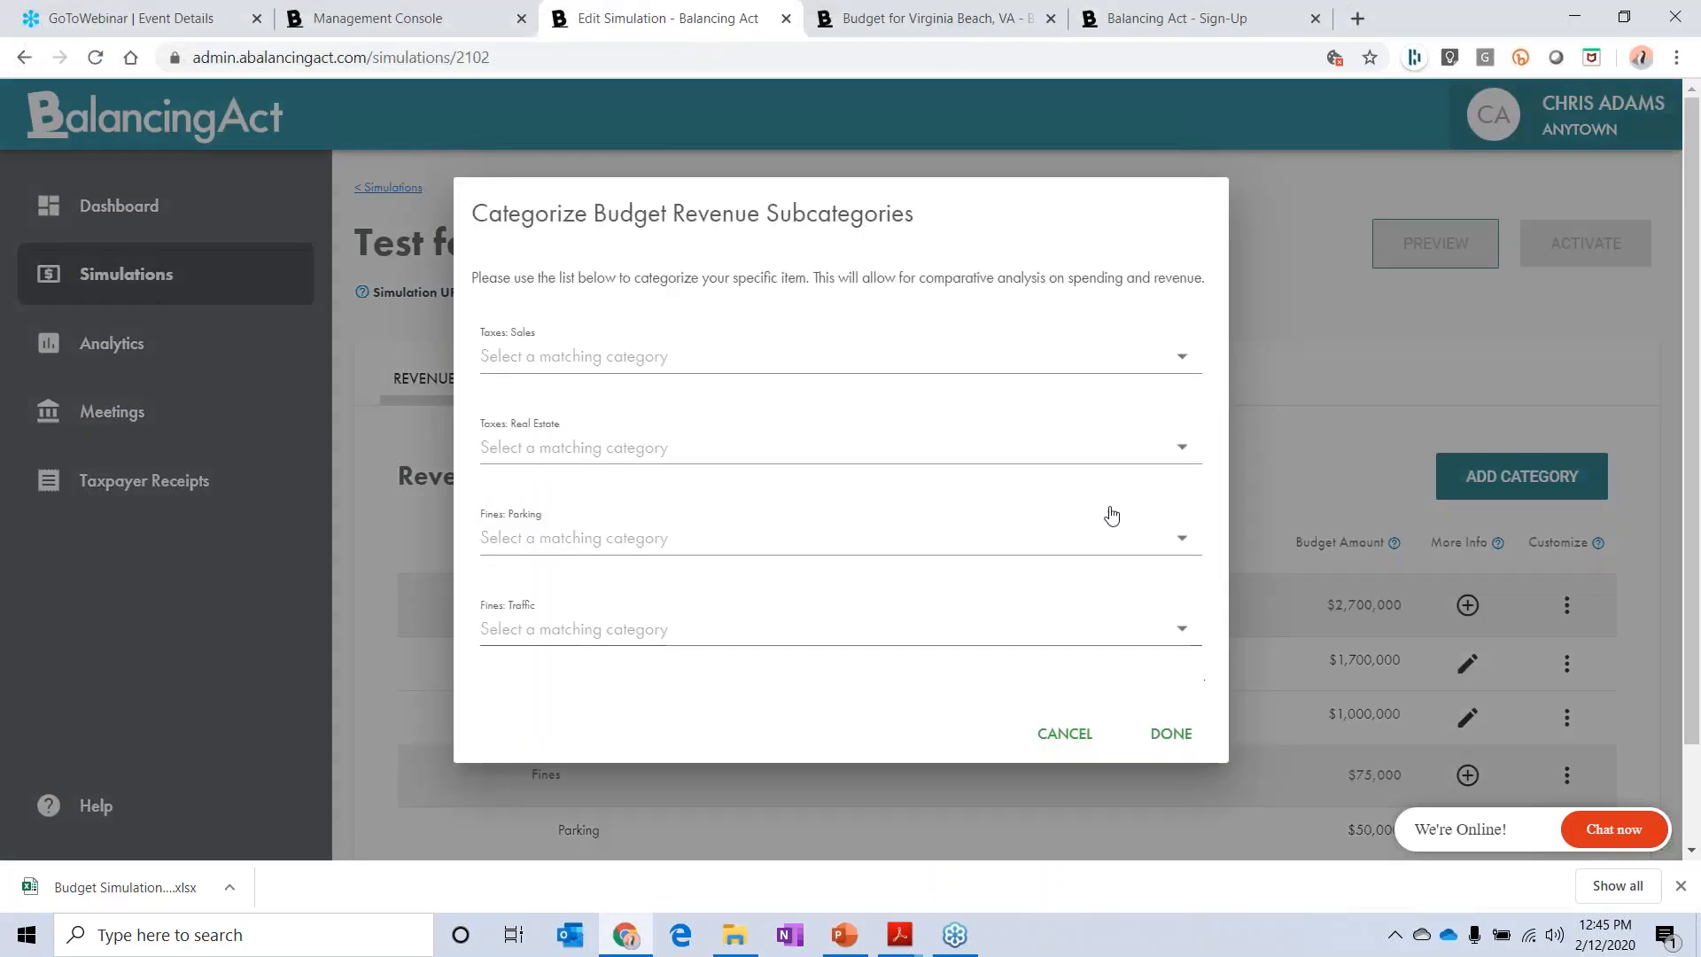
pyautogui.scroll(-1, 1023, 488)
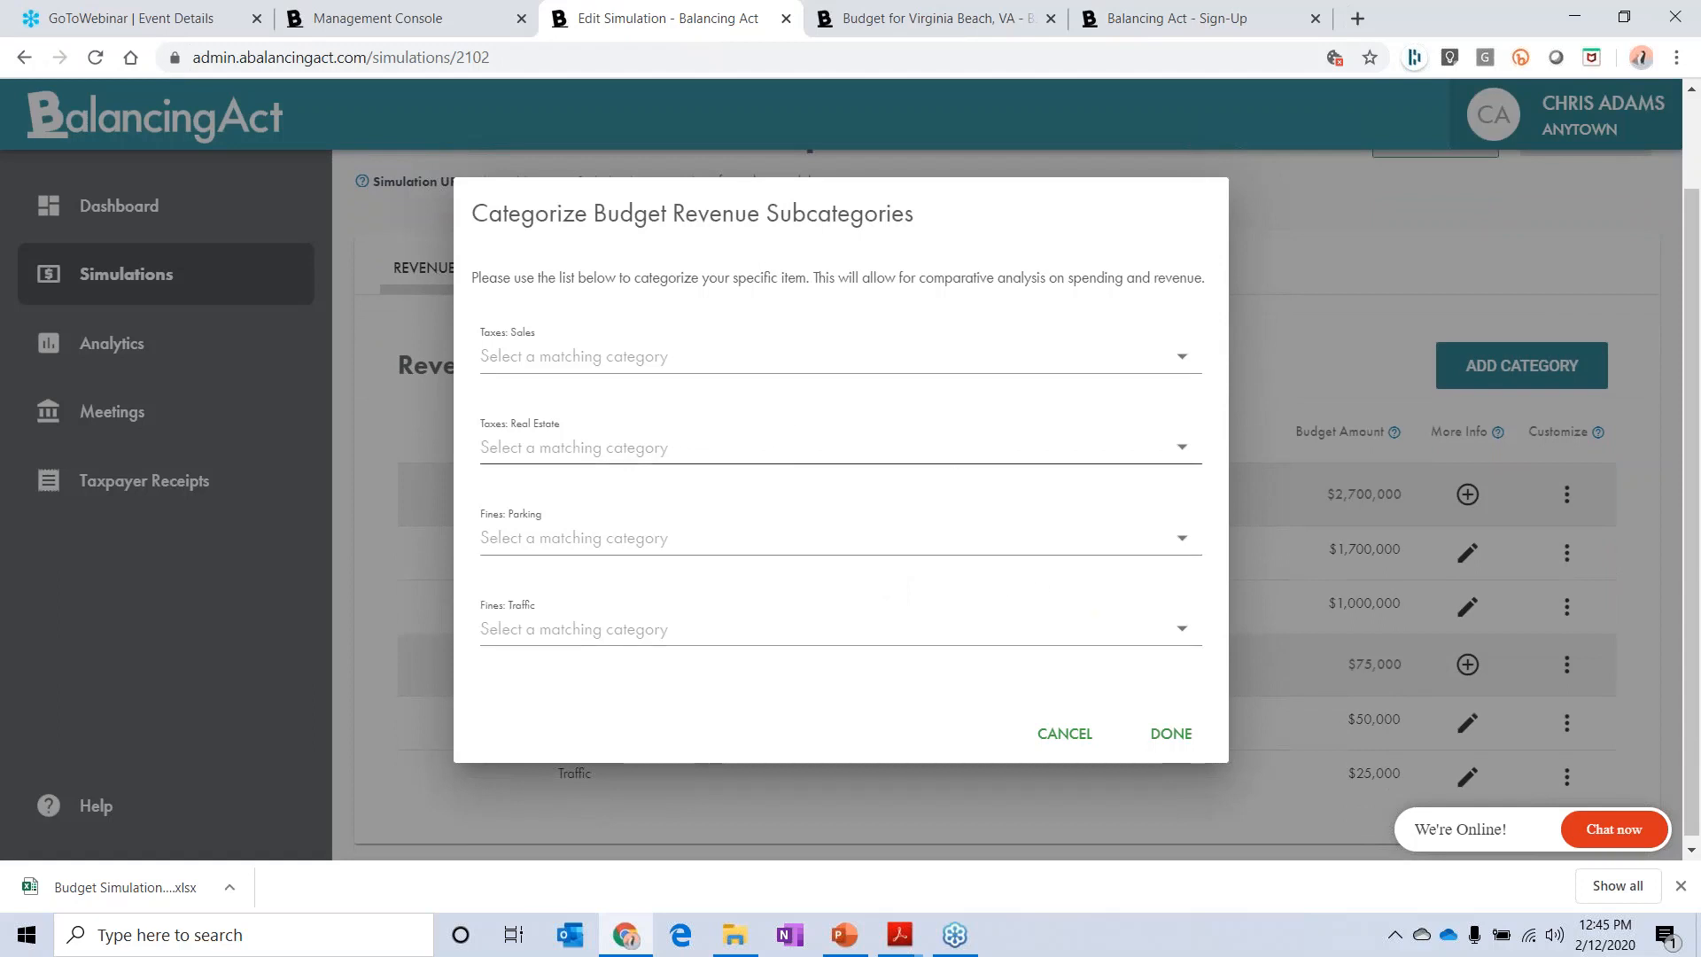
pyautogui.click(1170, 734)
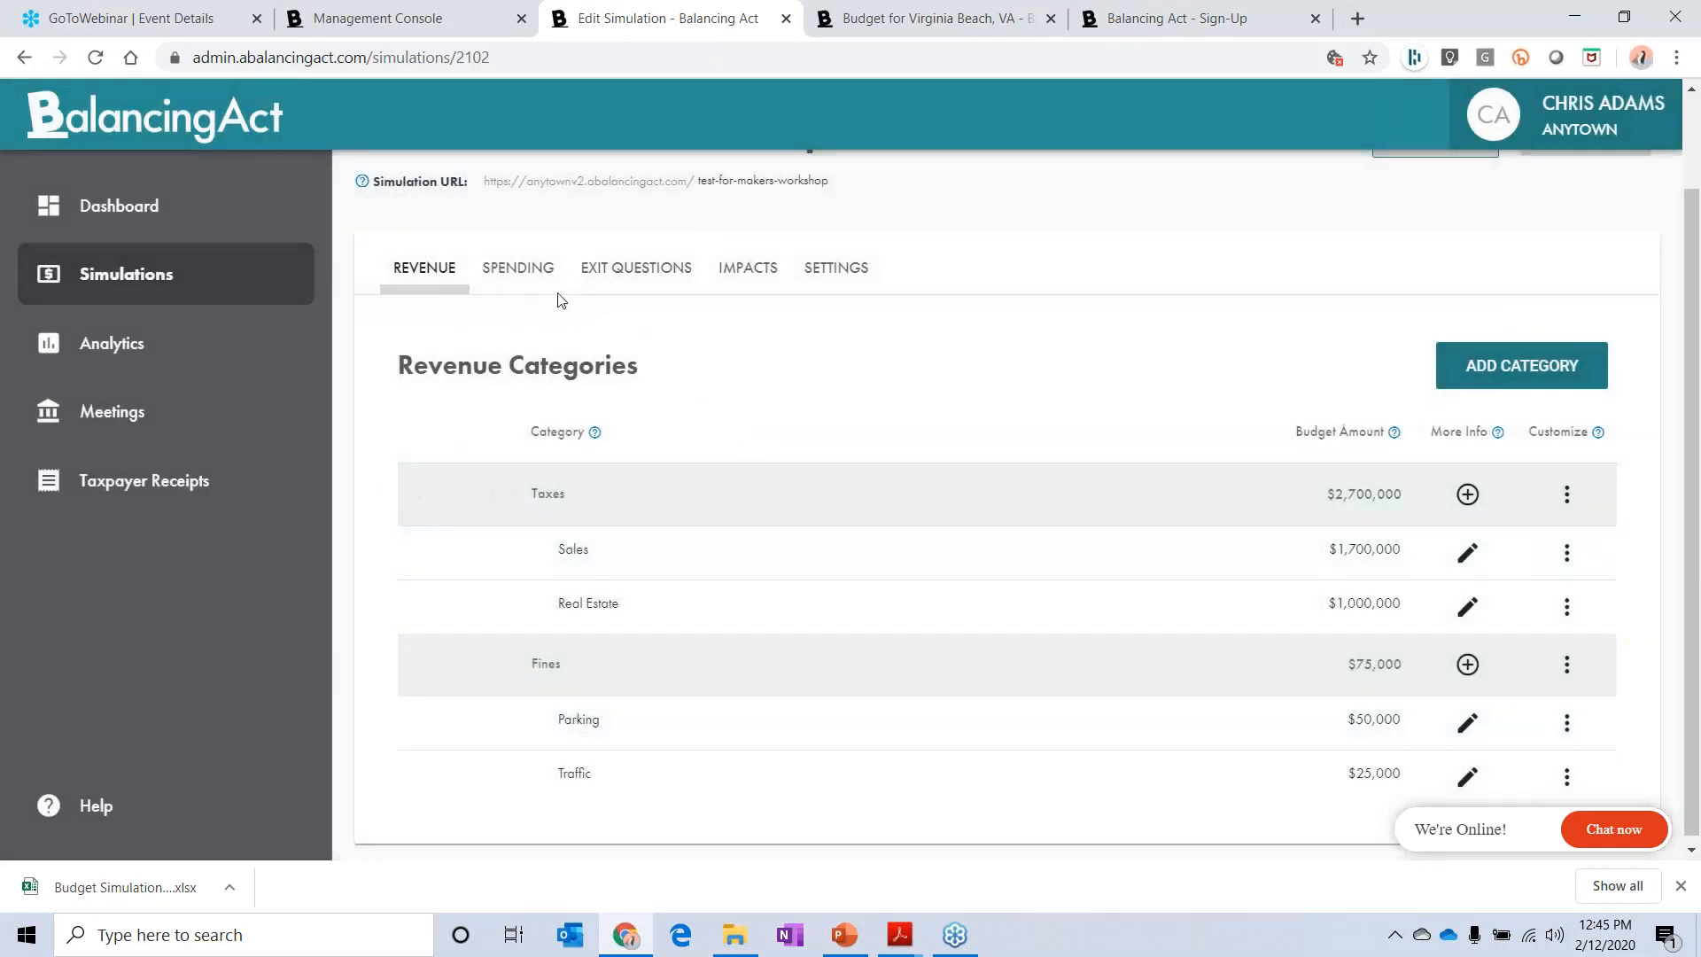
# Step: Import the spending categories from the CSV file "1 Spending for anytown", leaving the subcategories without matching categories
pyautogui.click(515, 267)
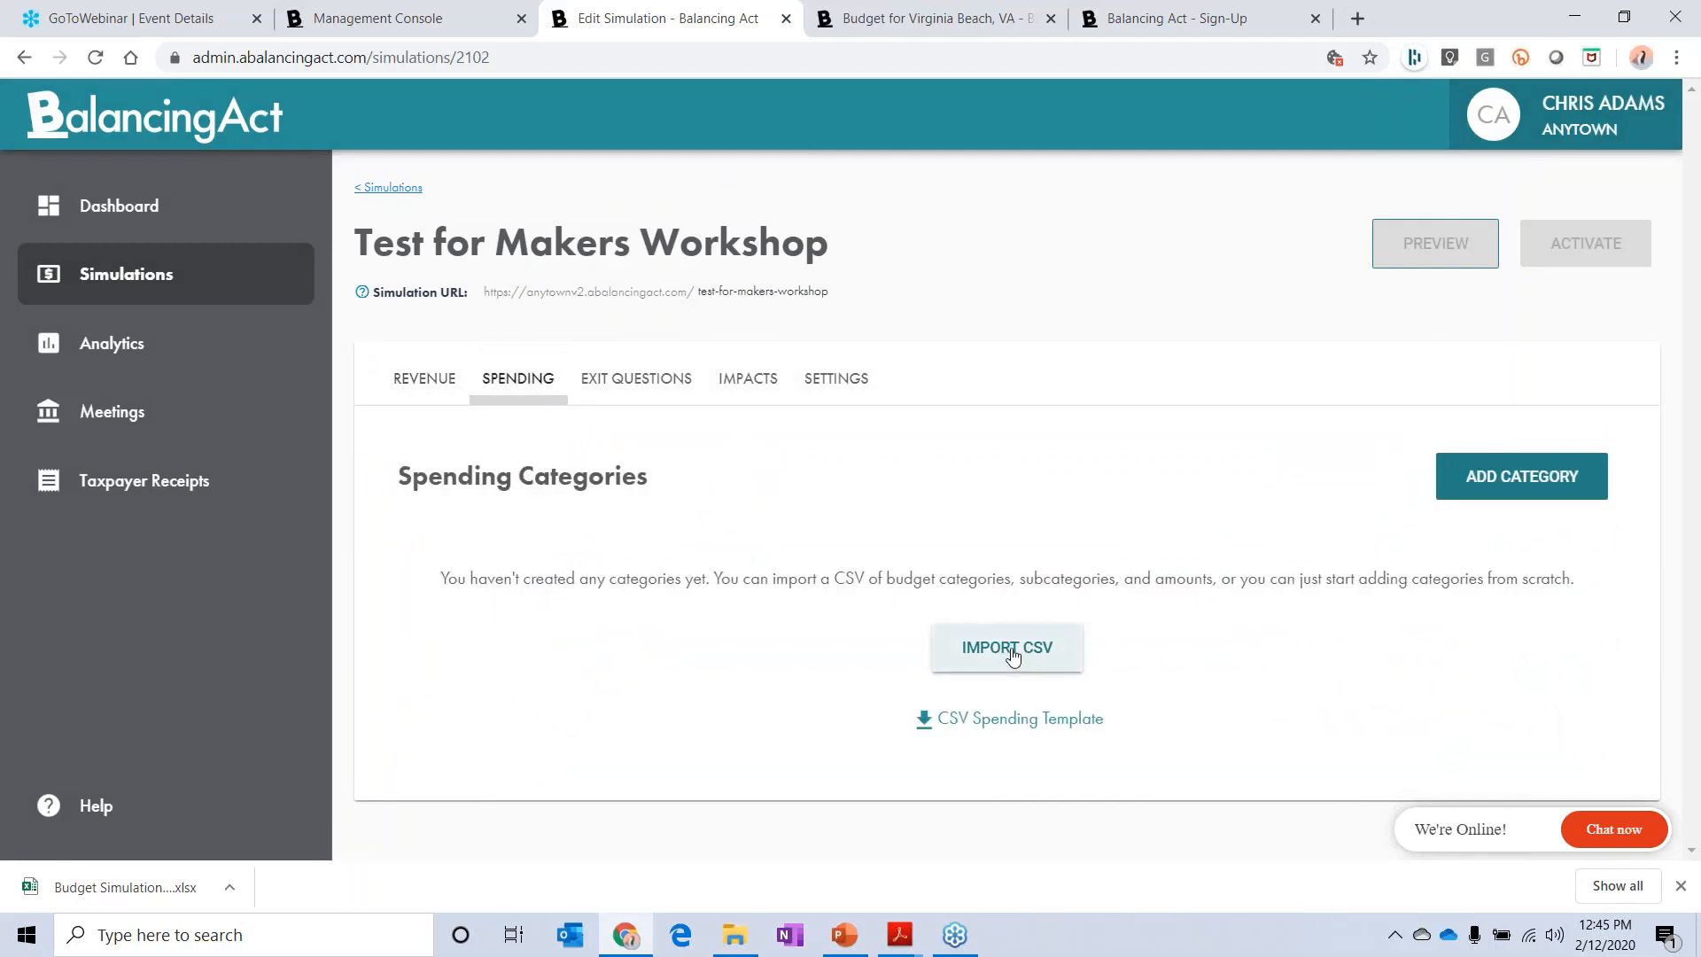
pyautogui.click(1012, 653)
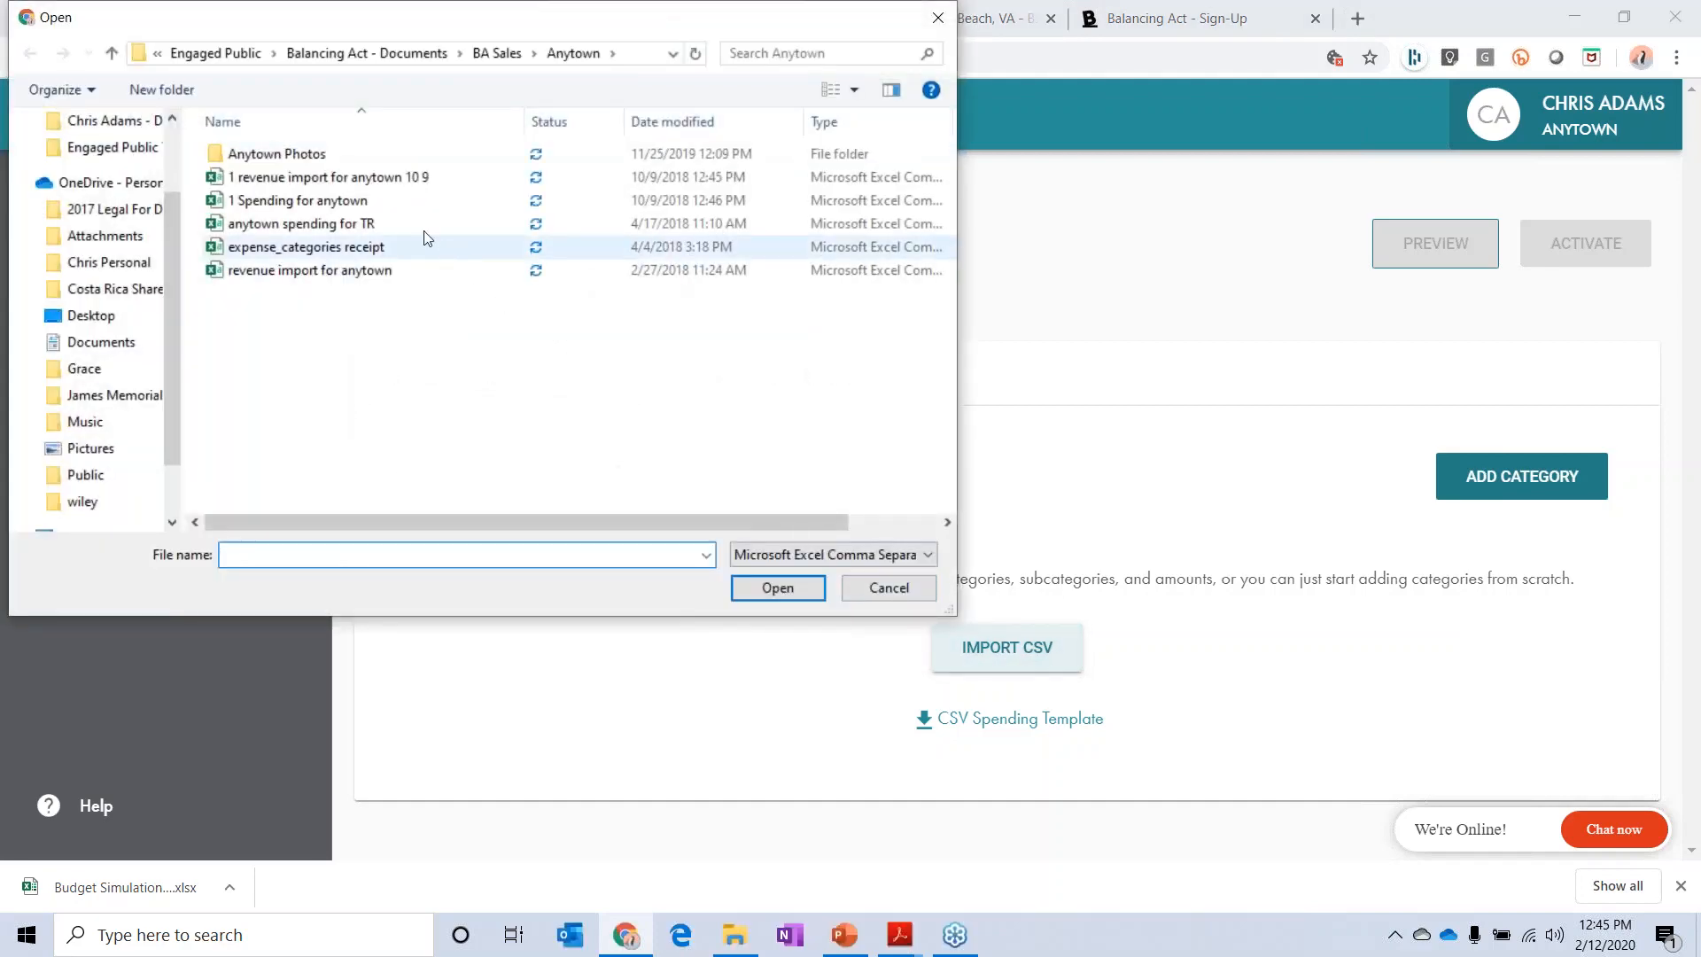
pyautogui.doubleClick(370, 203)
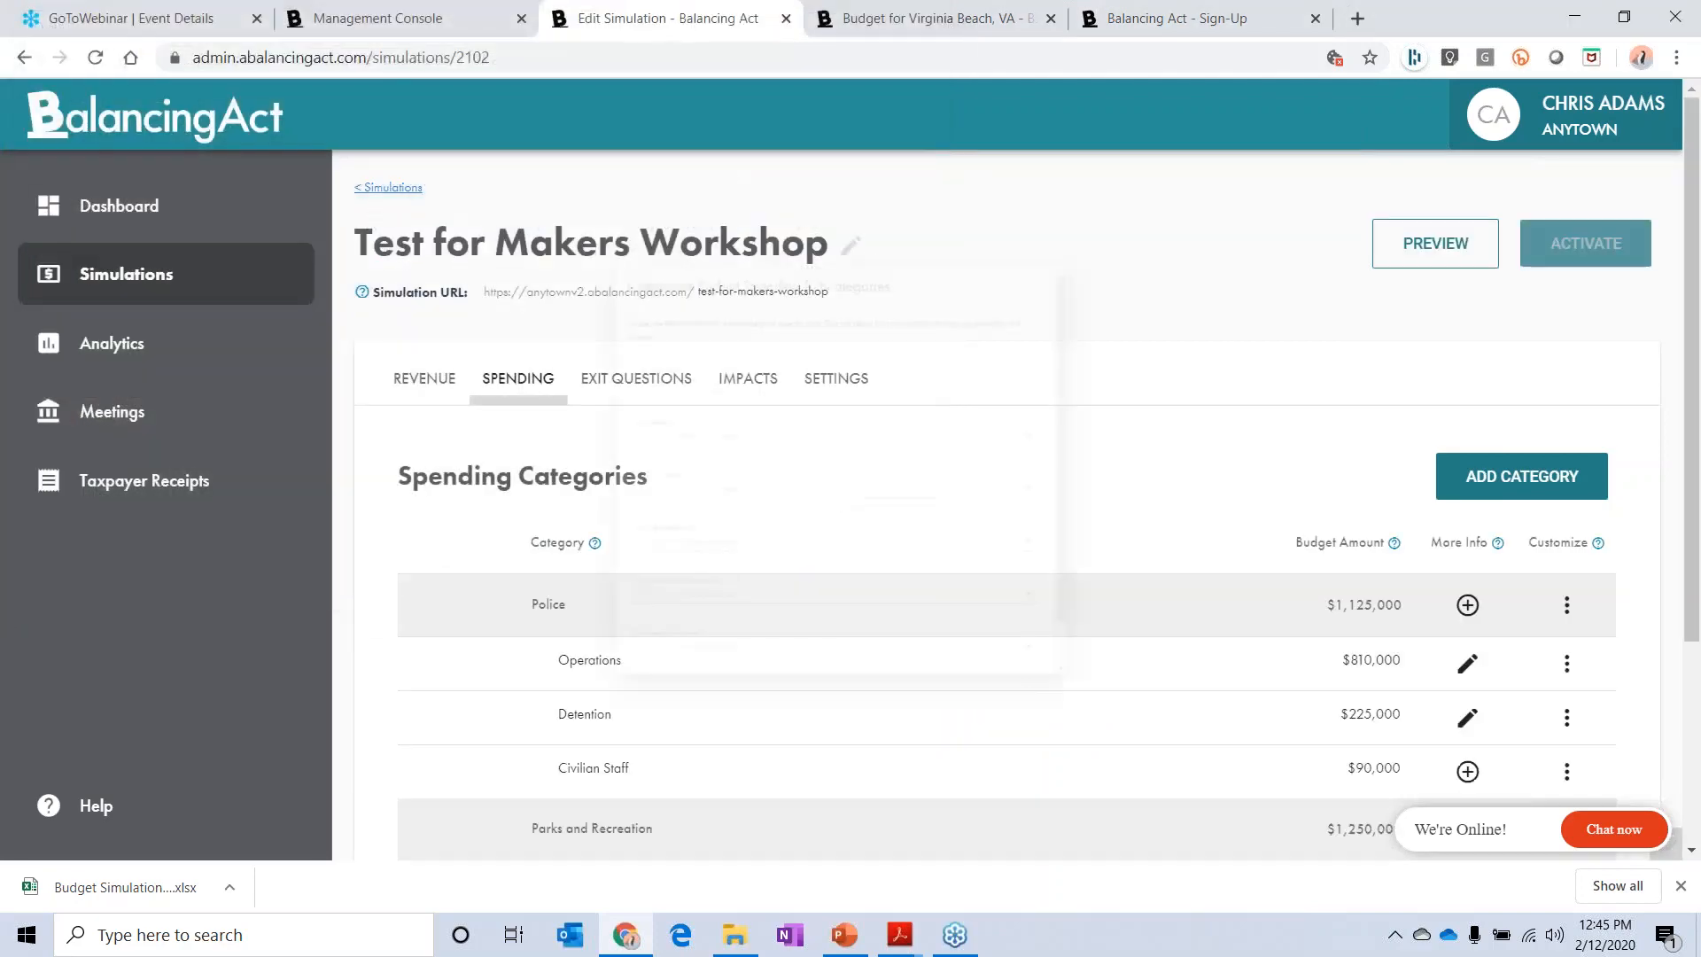
pyautogui.scroll(-1, 1213, 588)
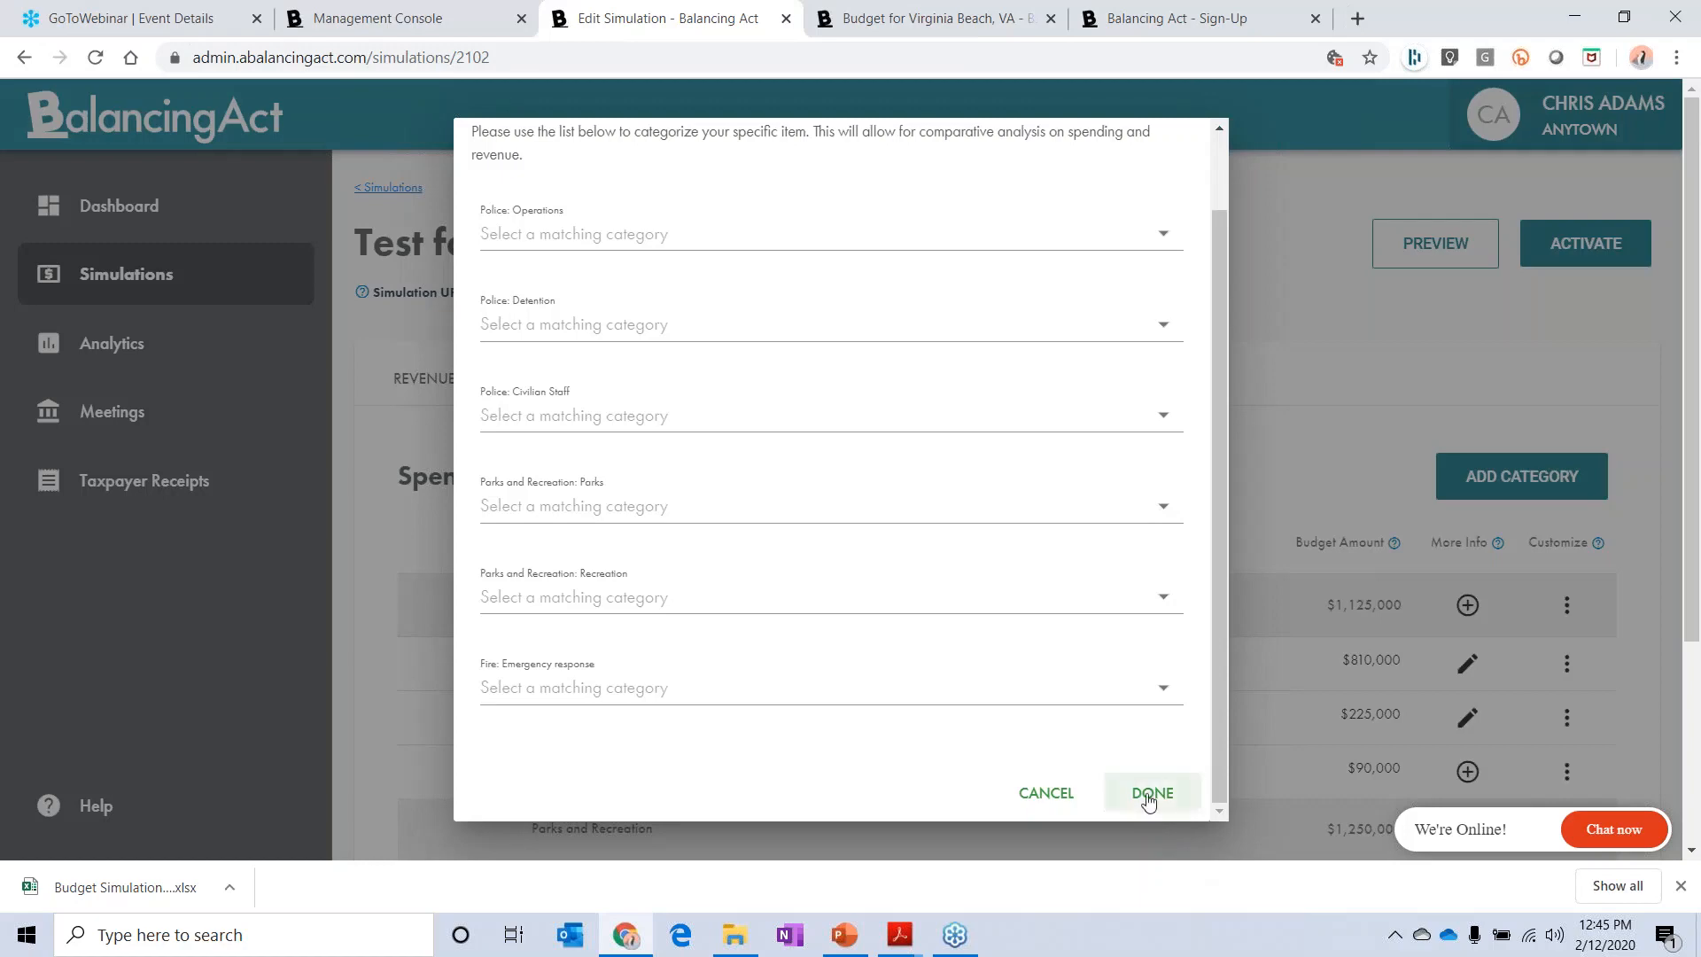
pyautogui.click(1150, 793)
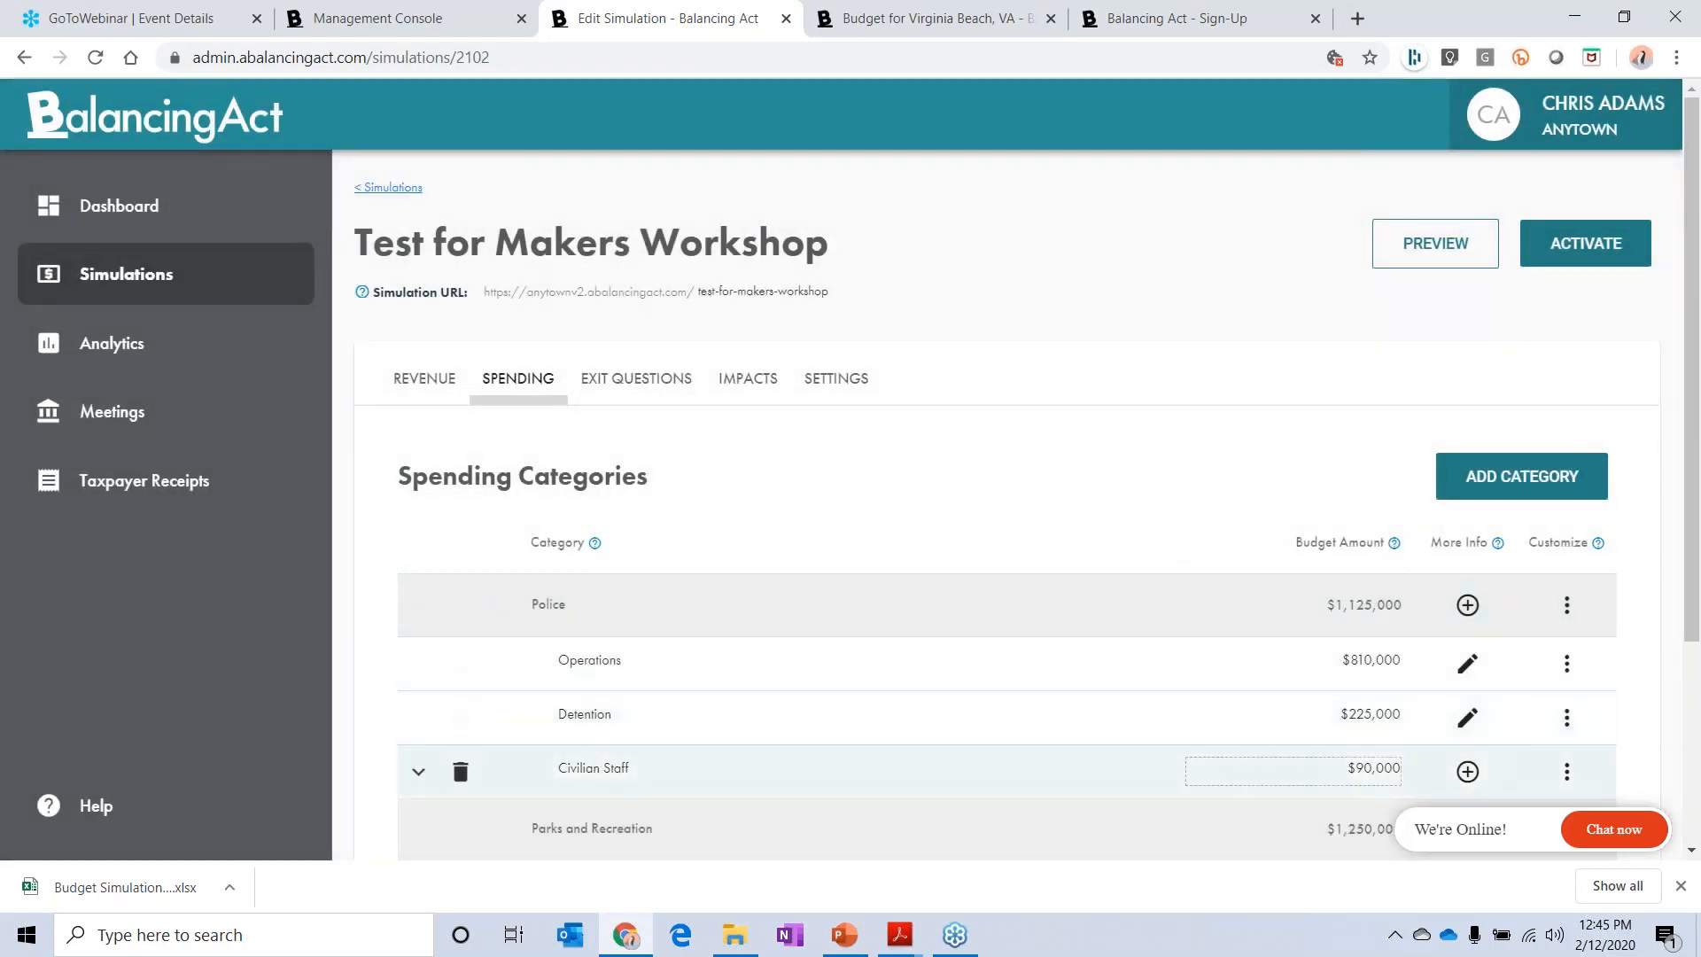
# Step: Preview the simulation, get past the welcome message, and read the additional information and details for Operations under Police spending
pyautogui.click(1444, 249)
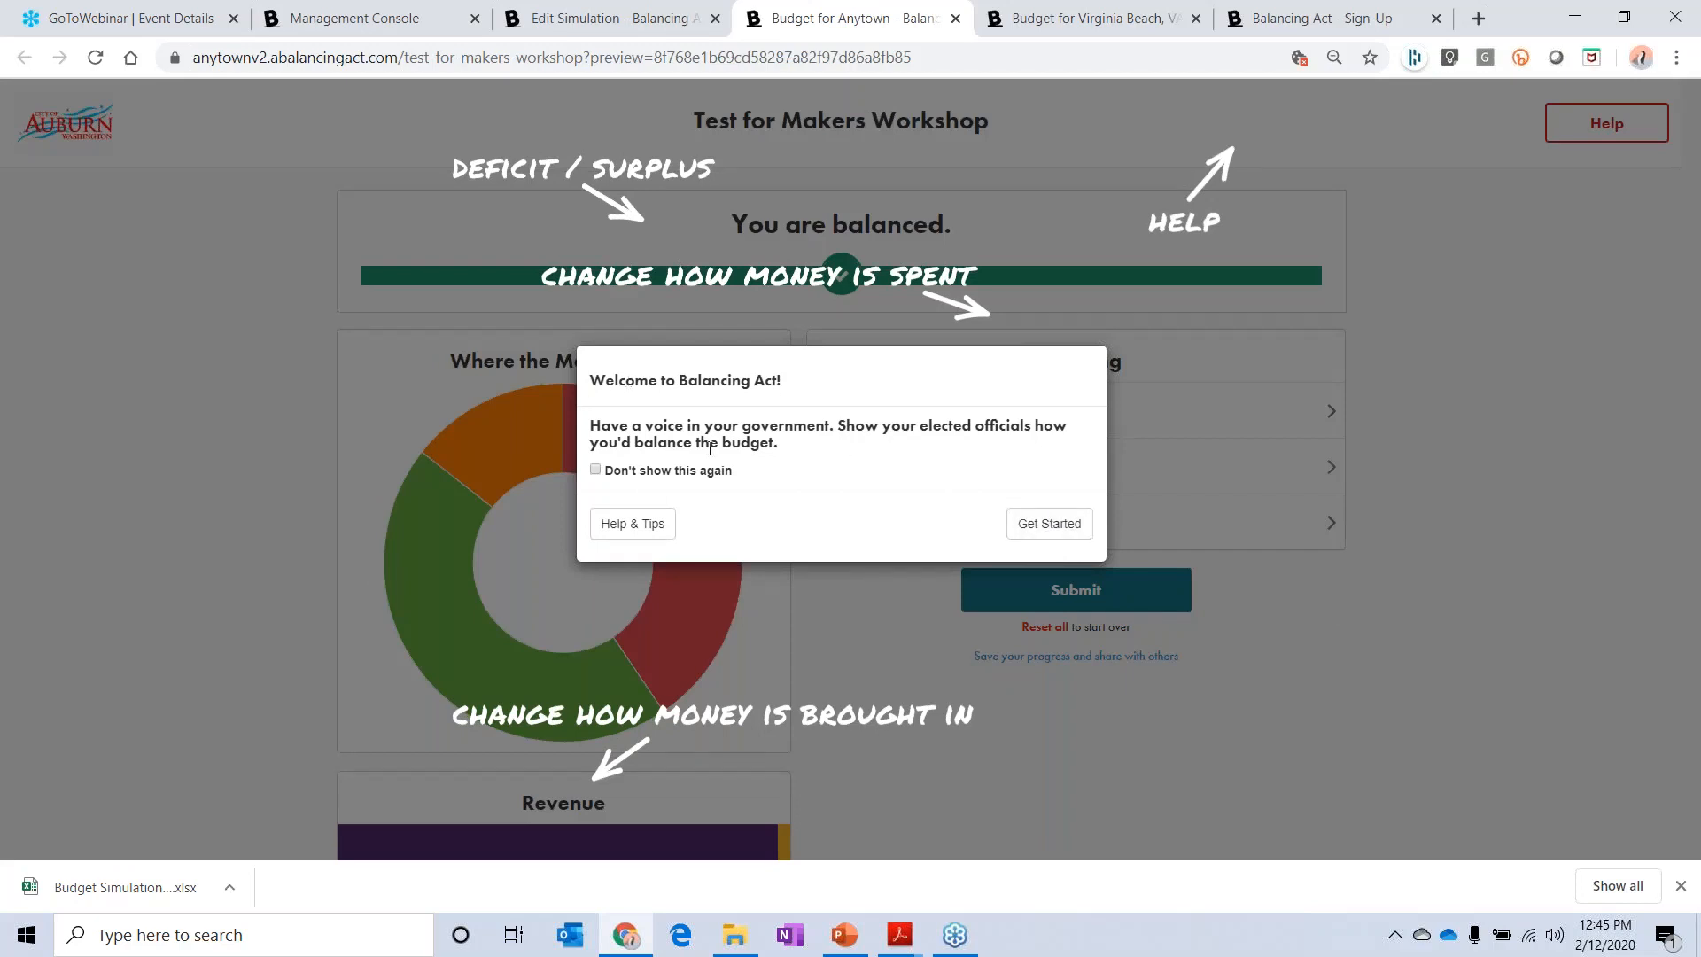
pyautogui.click(1027, 522)
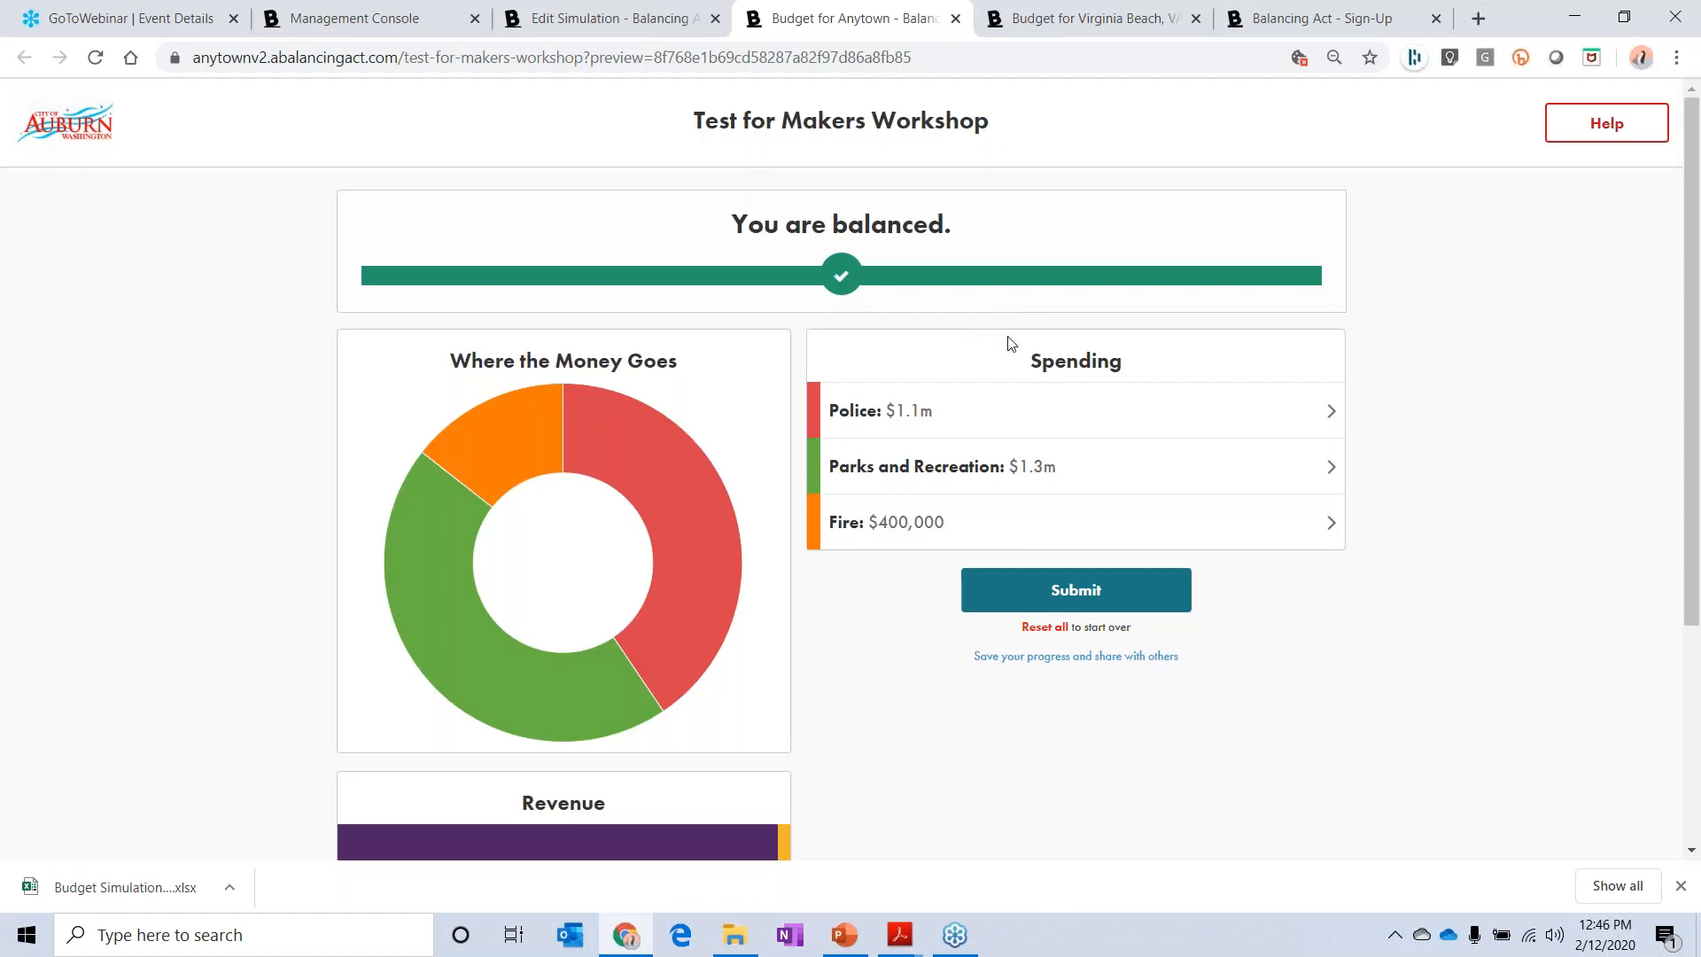
pyautogui.click(1237, 413)
pyautogui.scroll(1, 1235, 399)
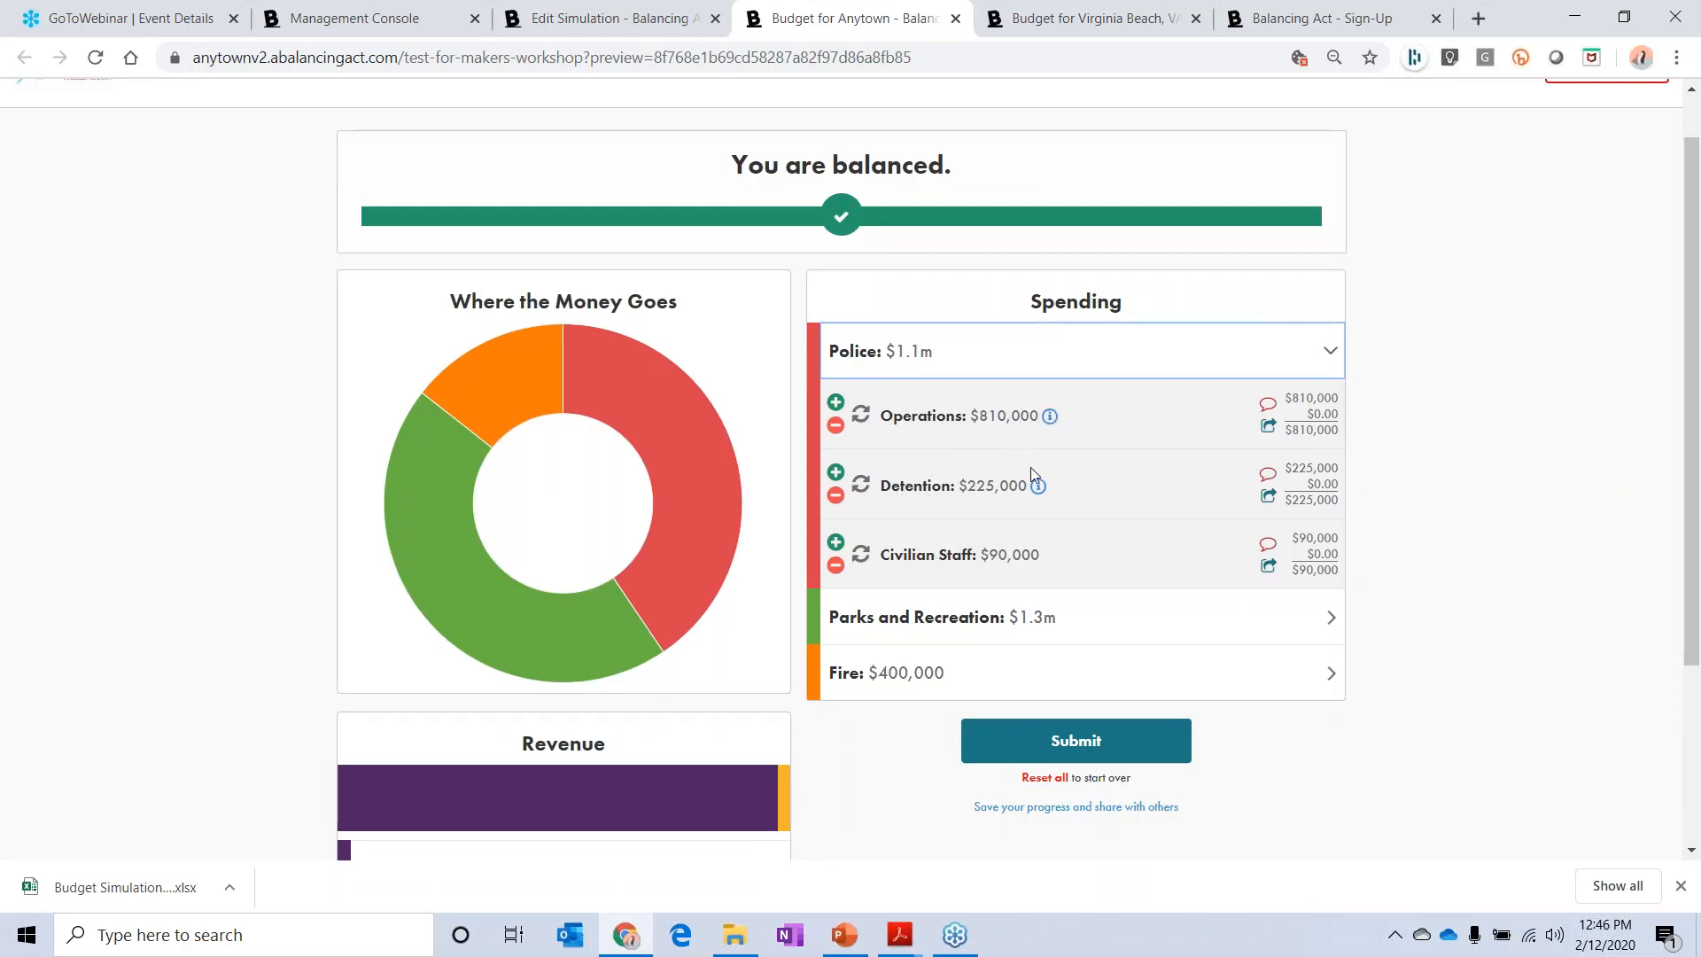
pyautogui.click(1050, 416)
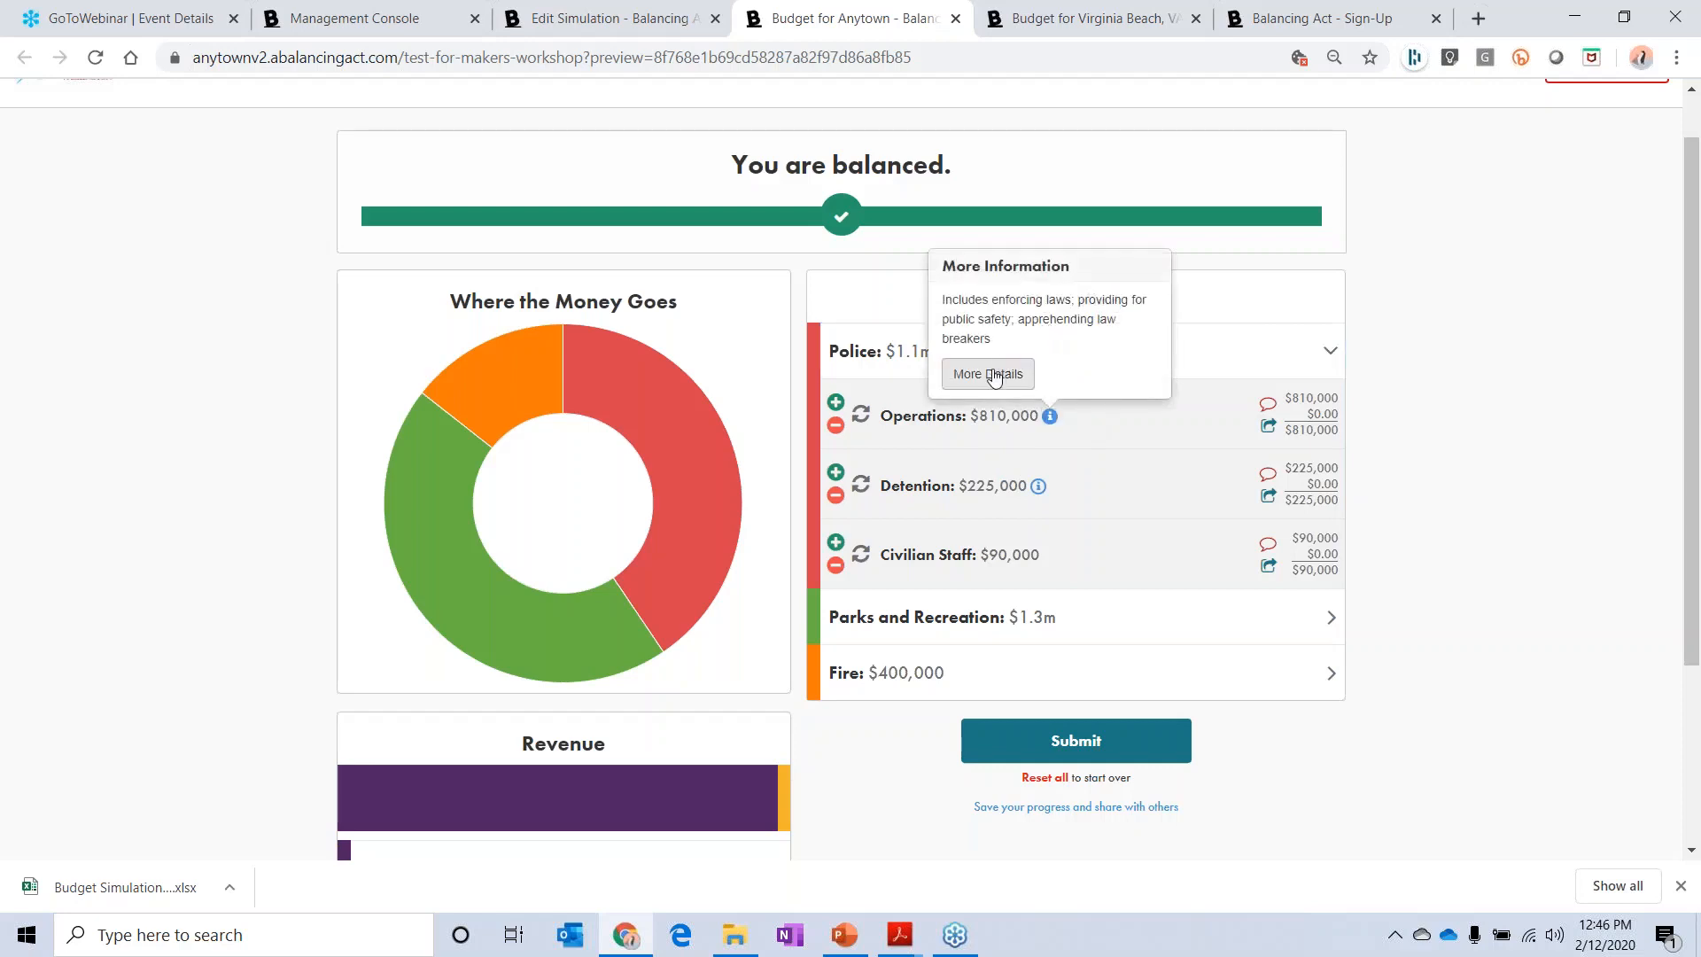
pyautogui.click(993, 374)
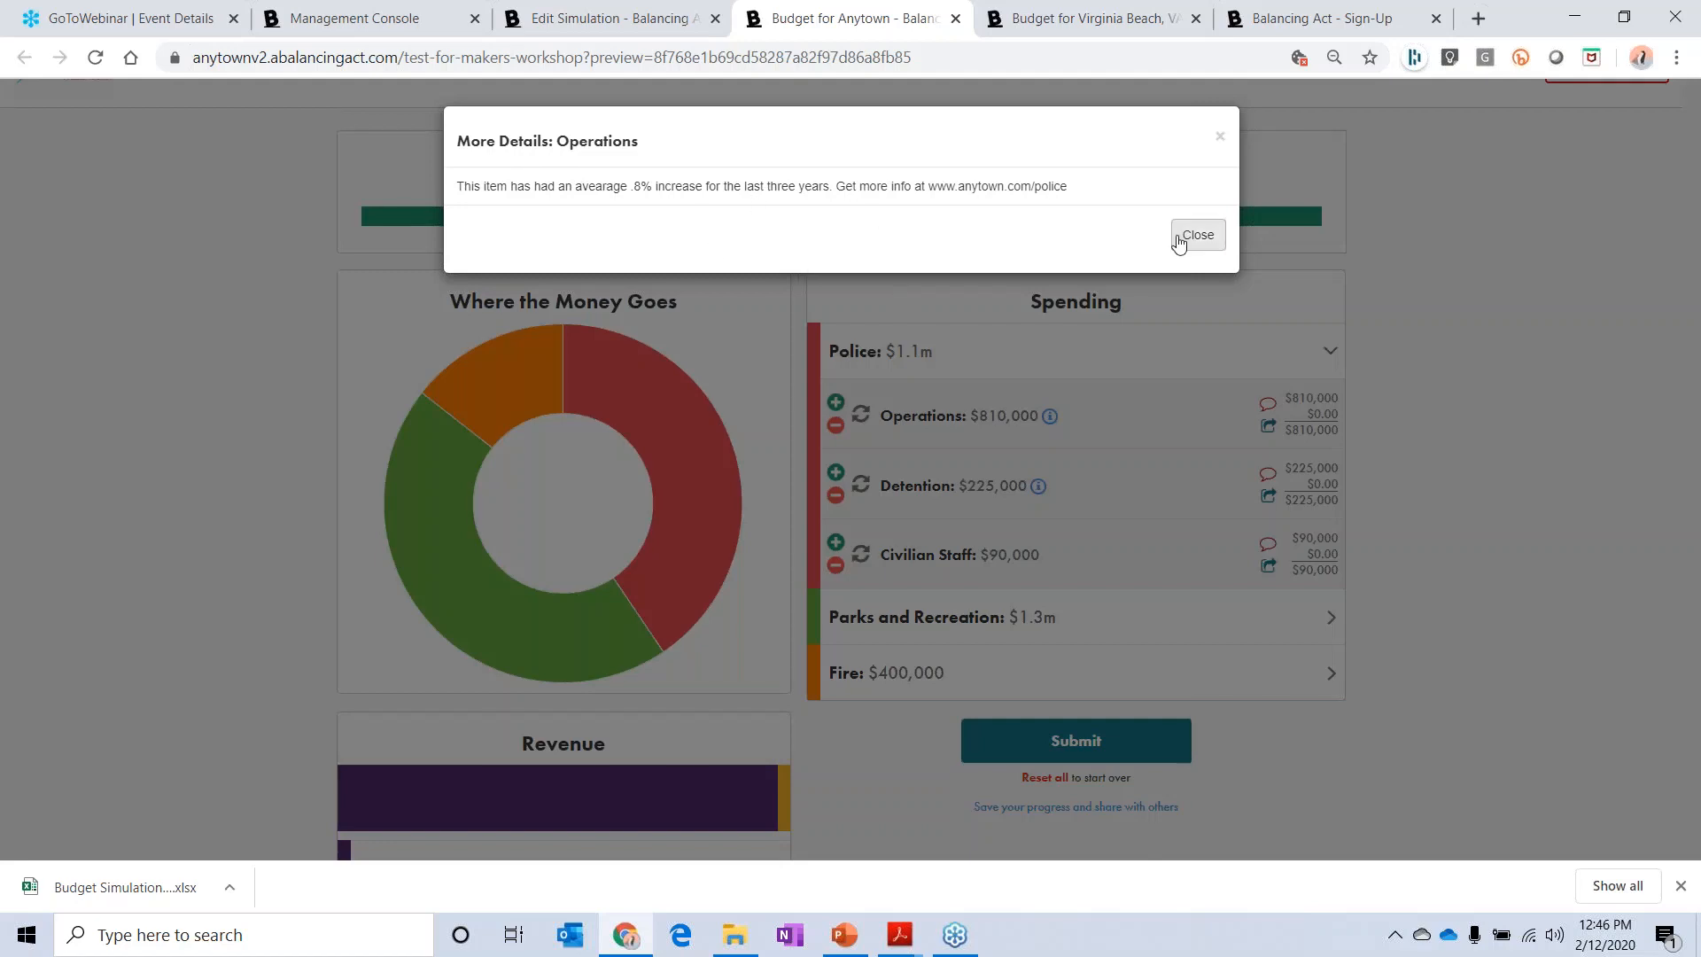
pyautogui.click(1184, 237)
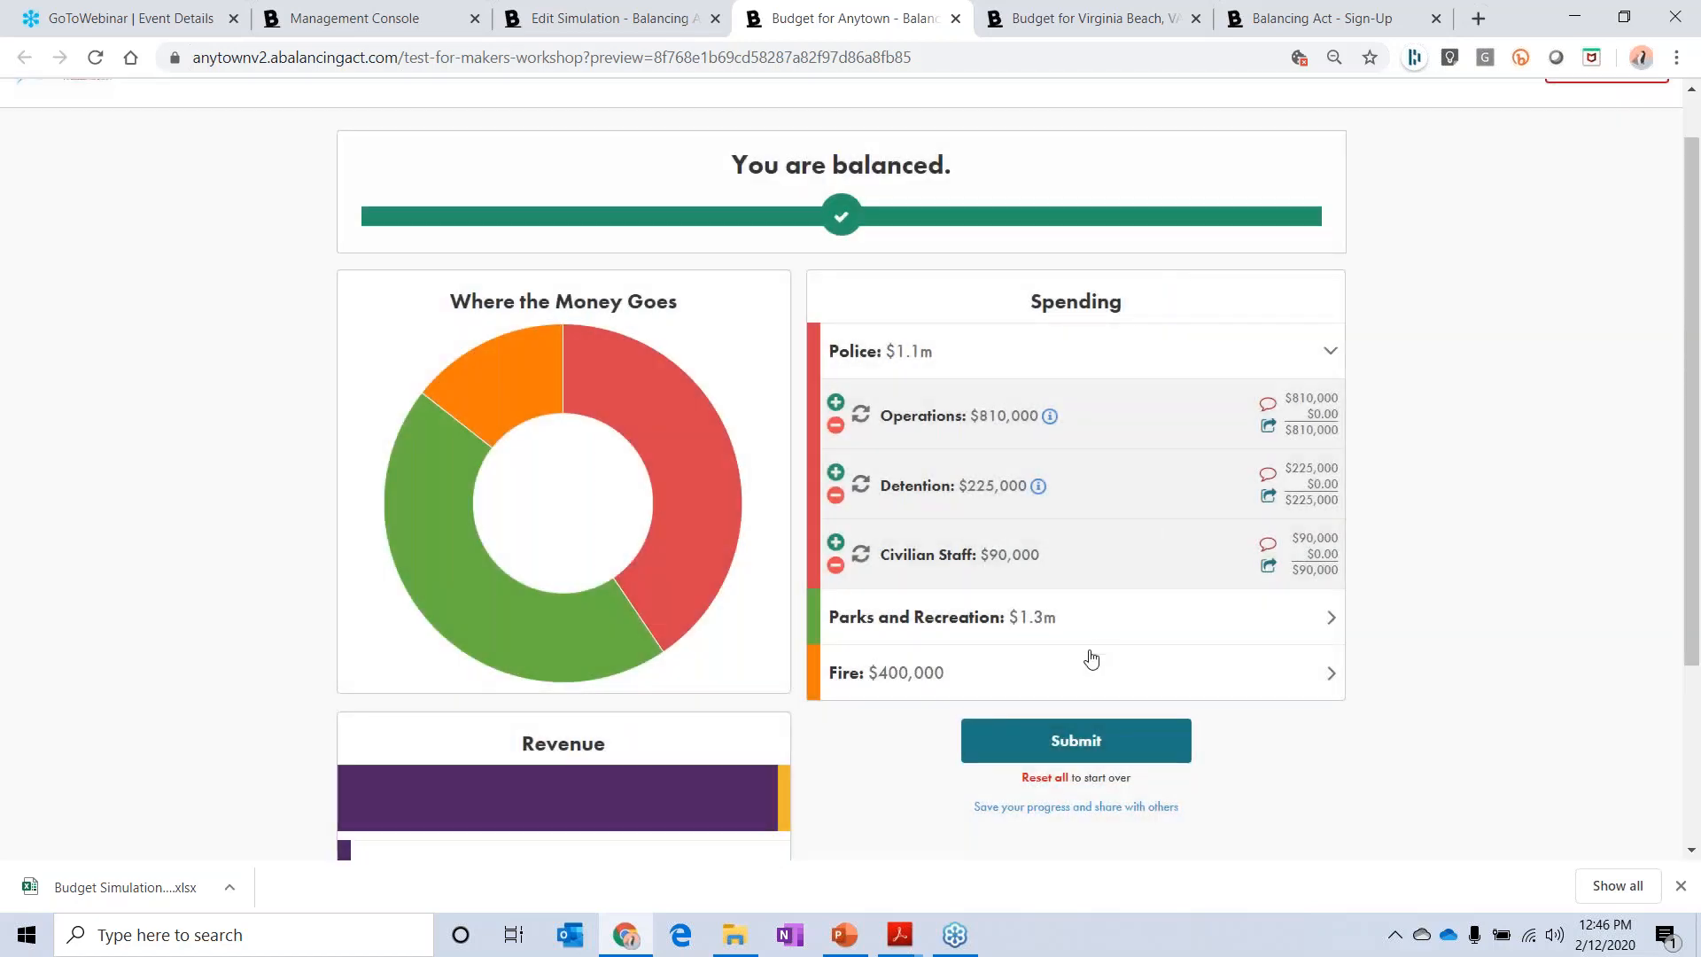
# Step: Examine the Taxes subcategories in the Revenue section of the preview
pyautogui.scroll(-1, 1090, 657)
pyautogui.scroll(-2, 767, 646)
pyautogui.click(767, 645)
pyautogui.scroll(-2, 767, 531)
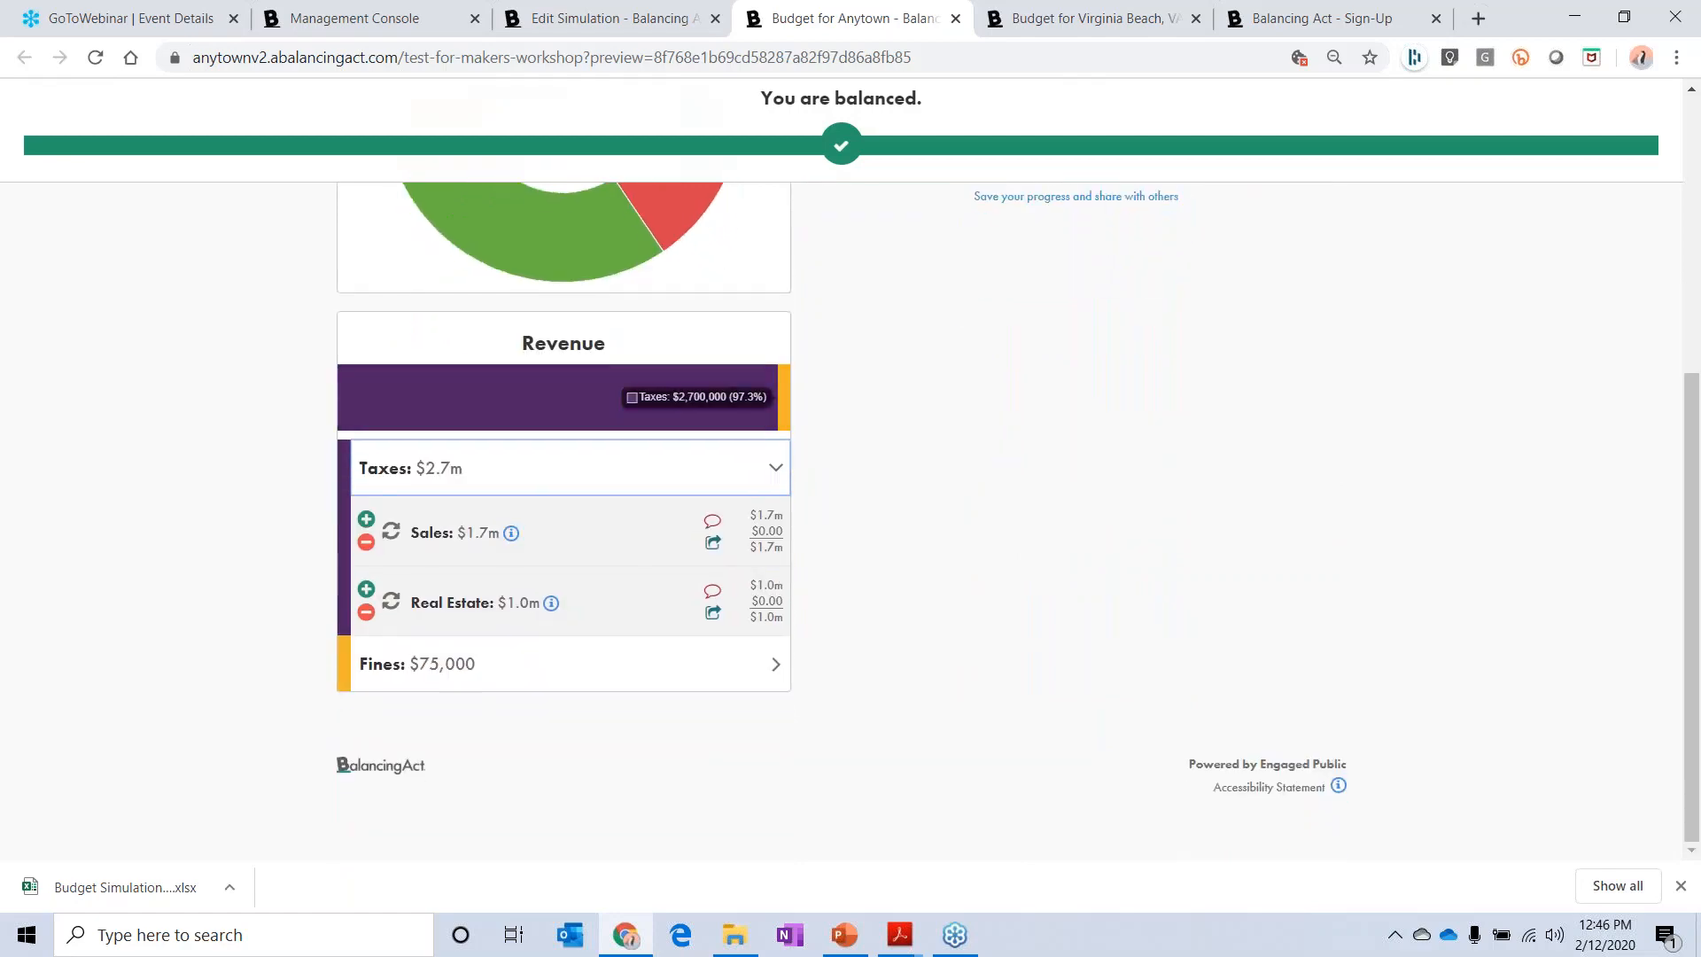
pyautogui.scroll(5, 895, 587)
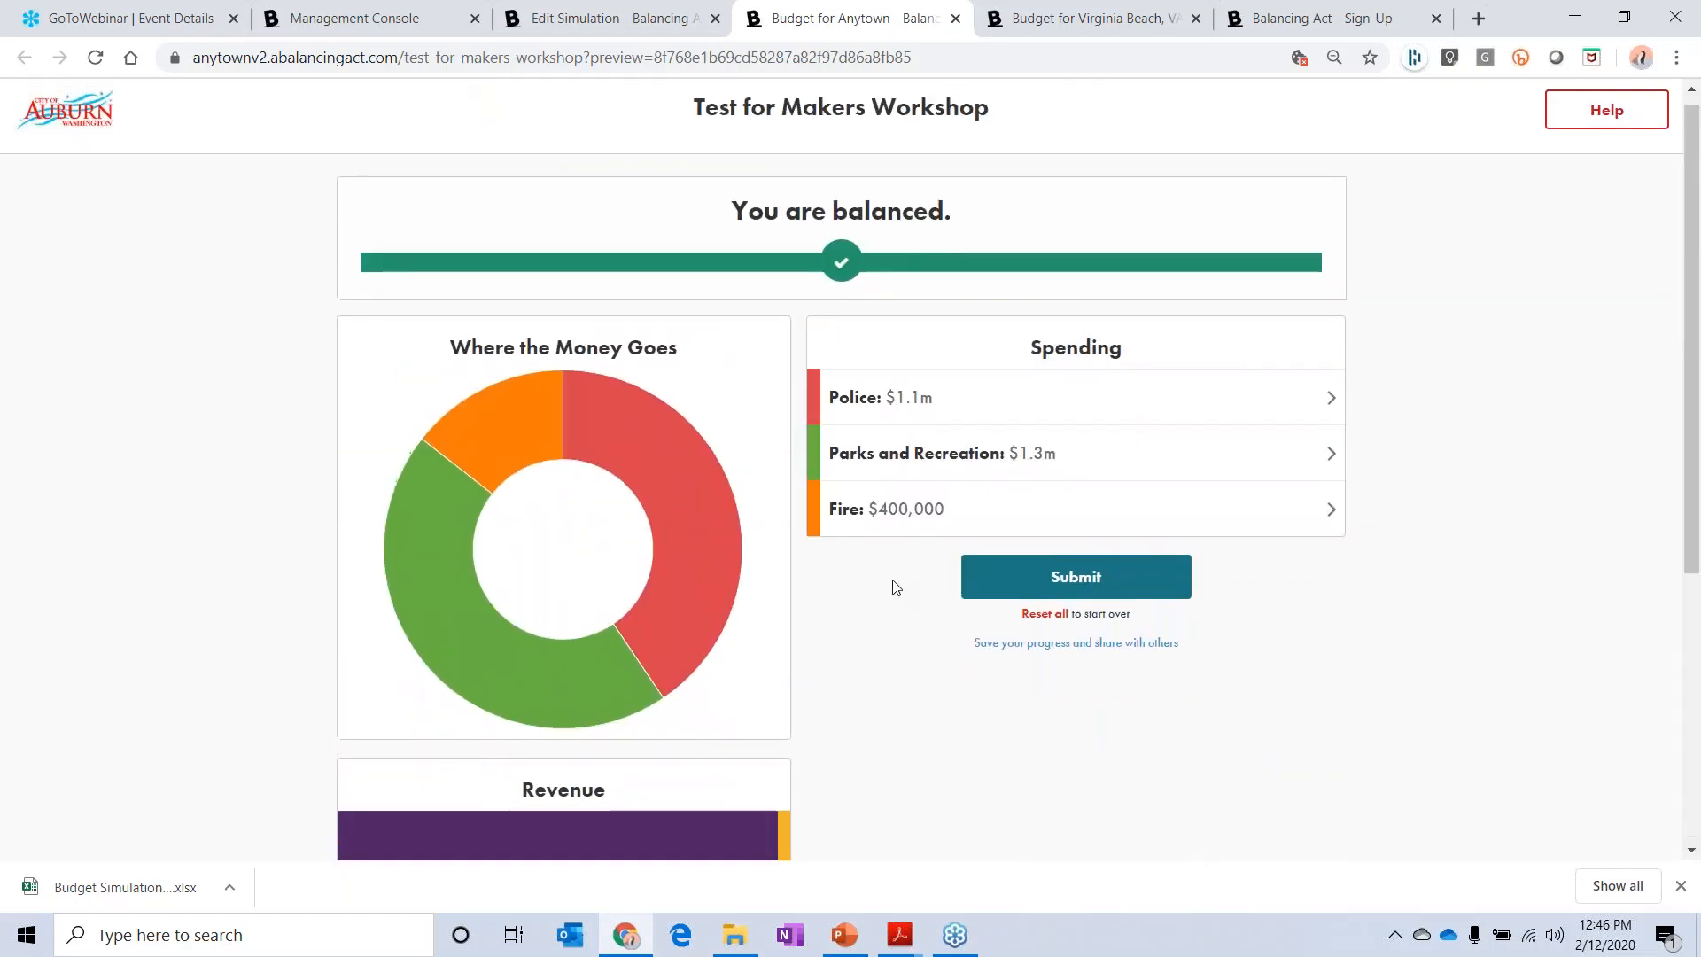
# Step: Return to the simulation editor, convert the Civilian Staff spending item to a scenario question, and name the scenario "civilians"
pyautogui.click(638, 23)
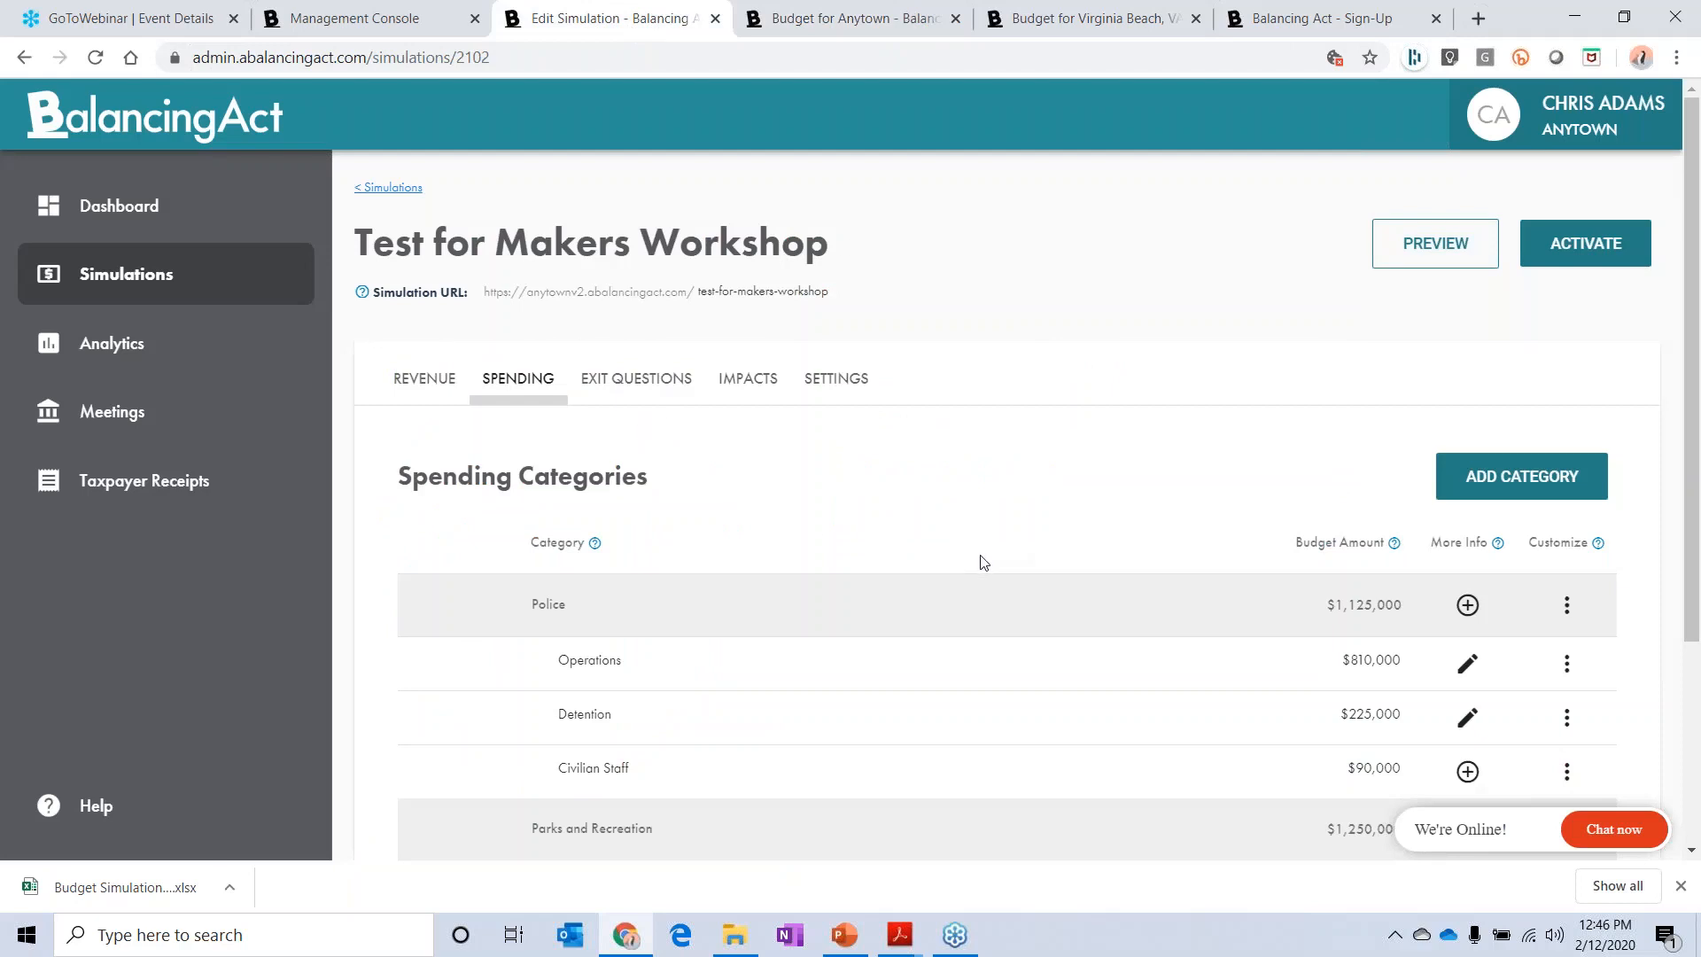
pyautogui.scroll(-1, 979, 562)
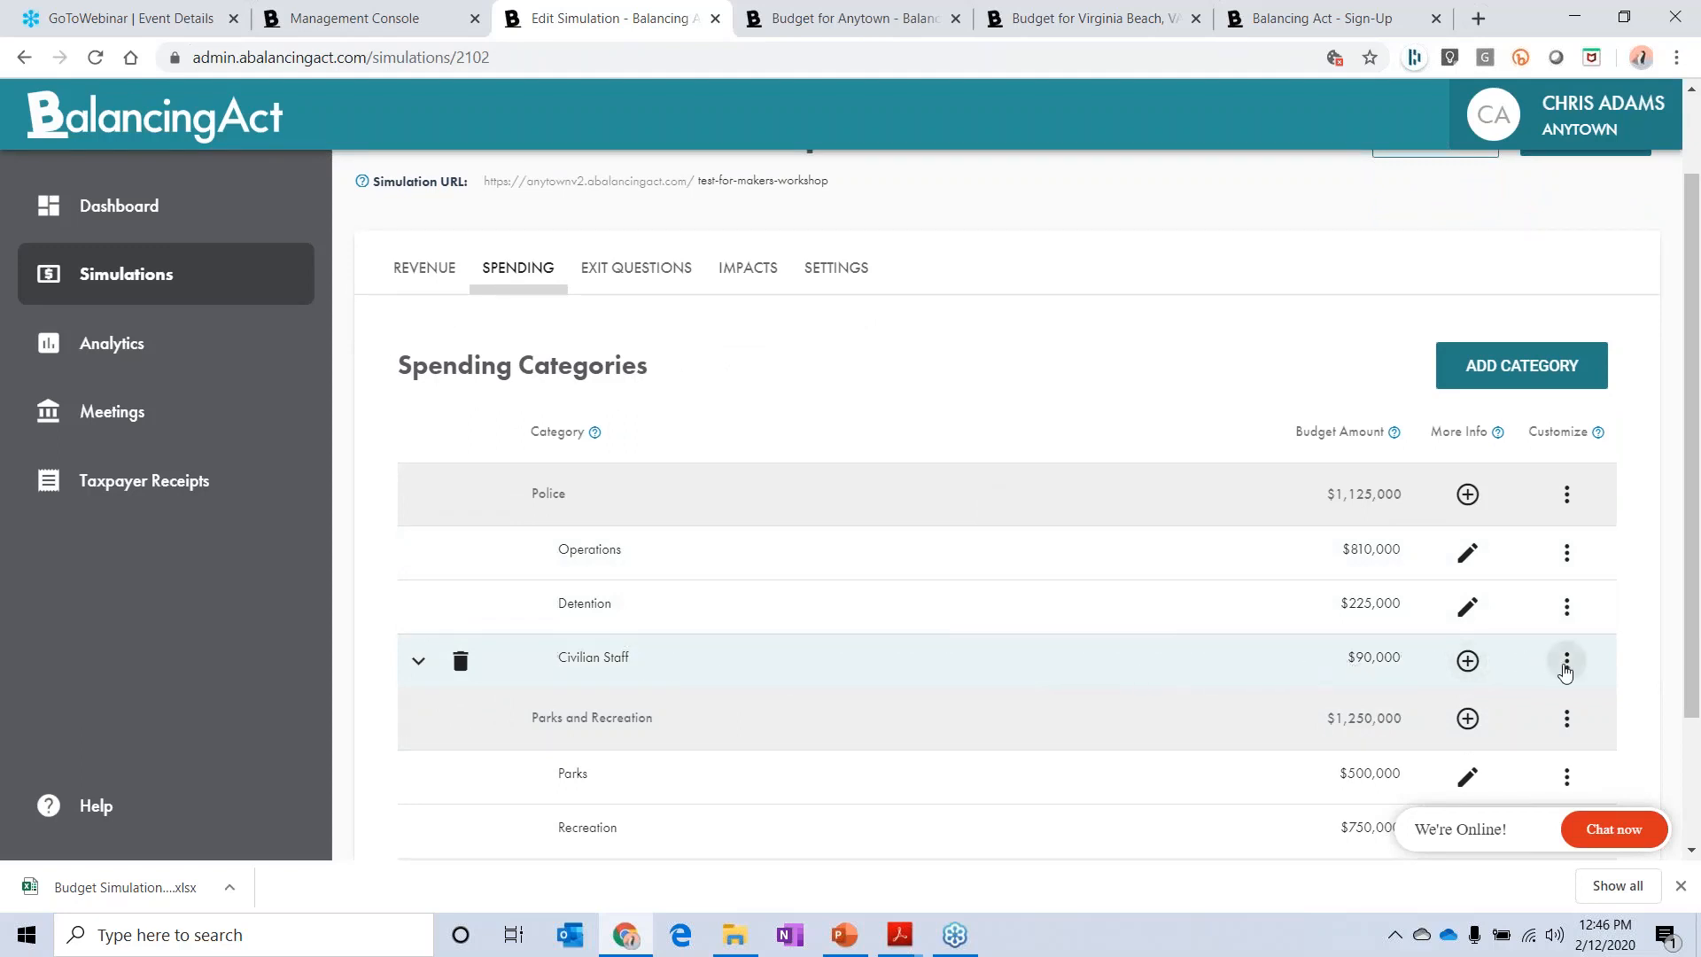
pyautogui.click(1565, 666)
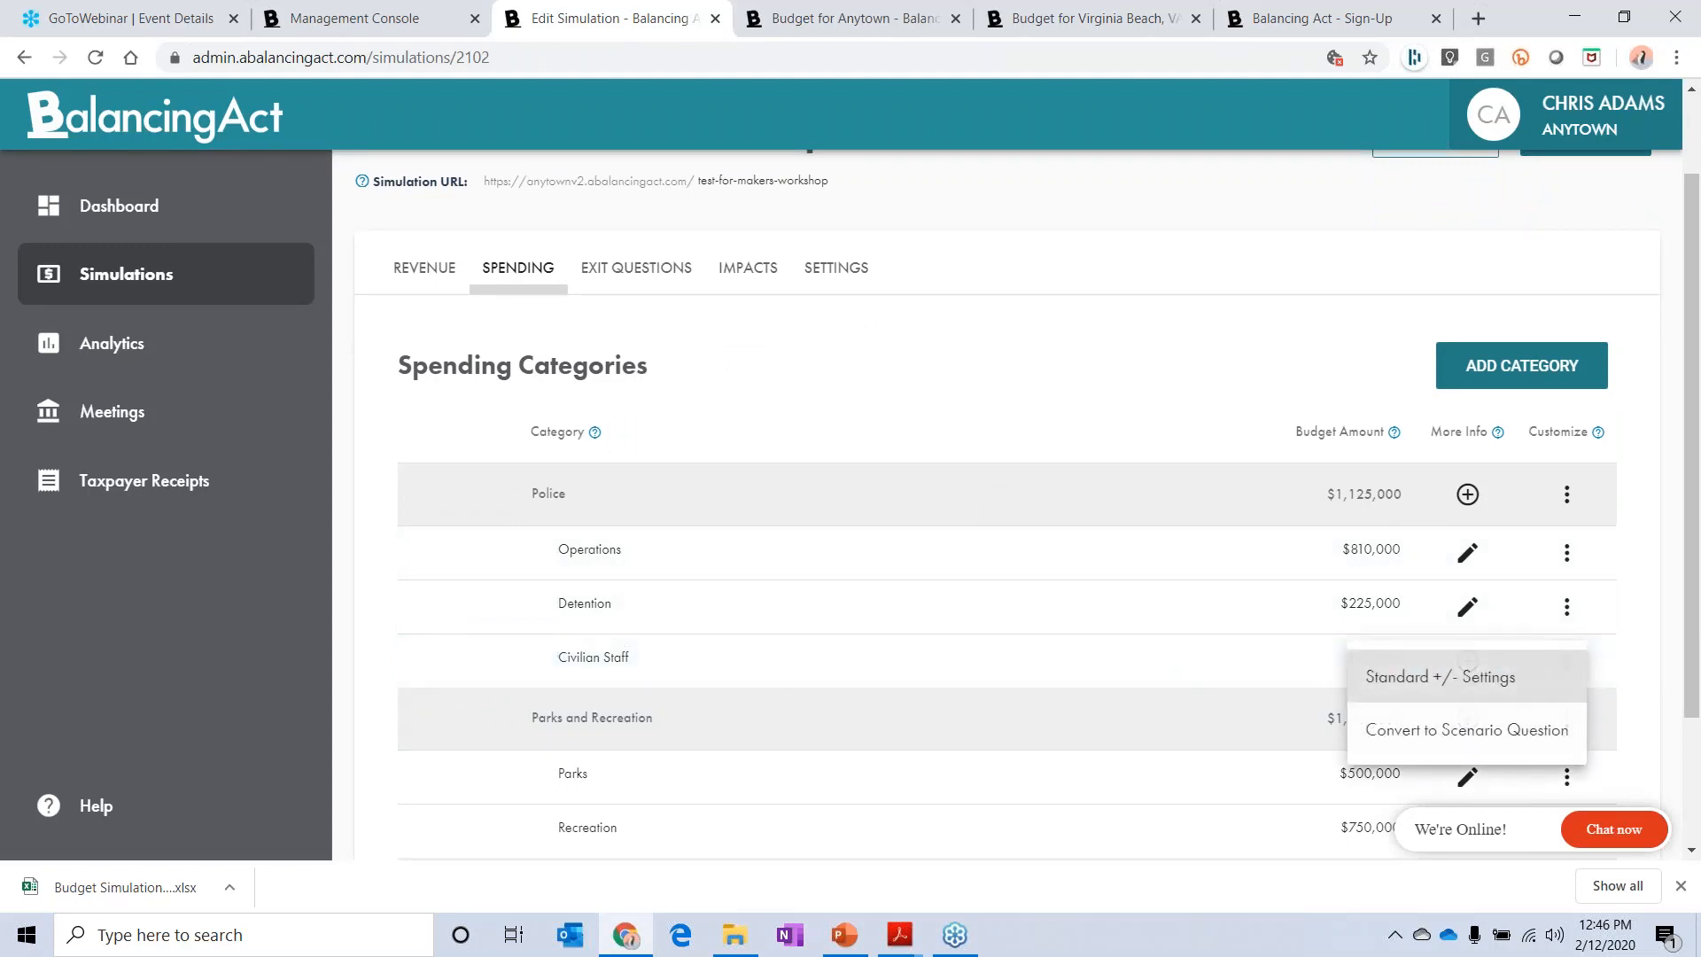
pyautogui.click(1473, 730)
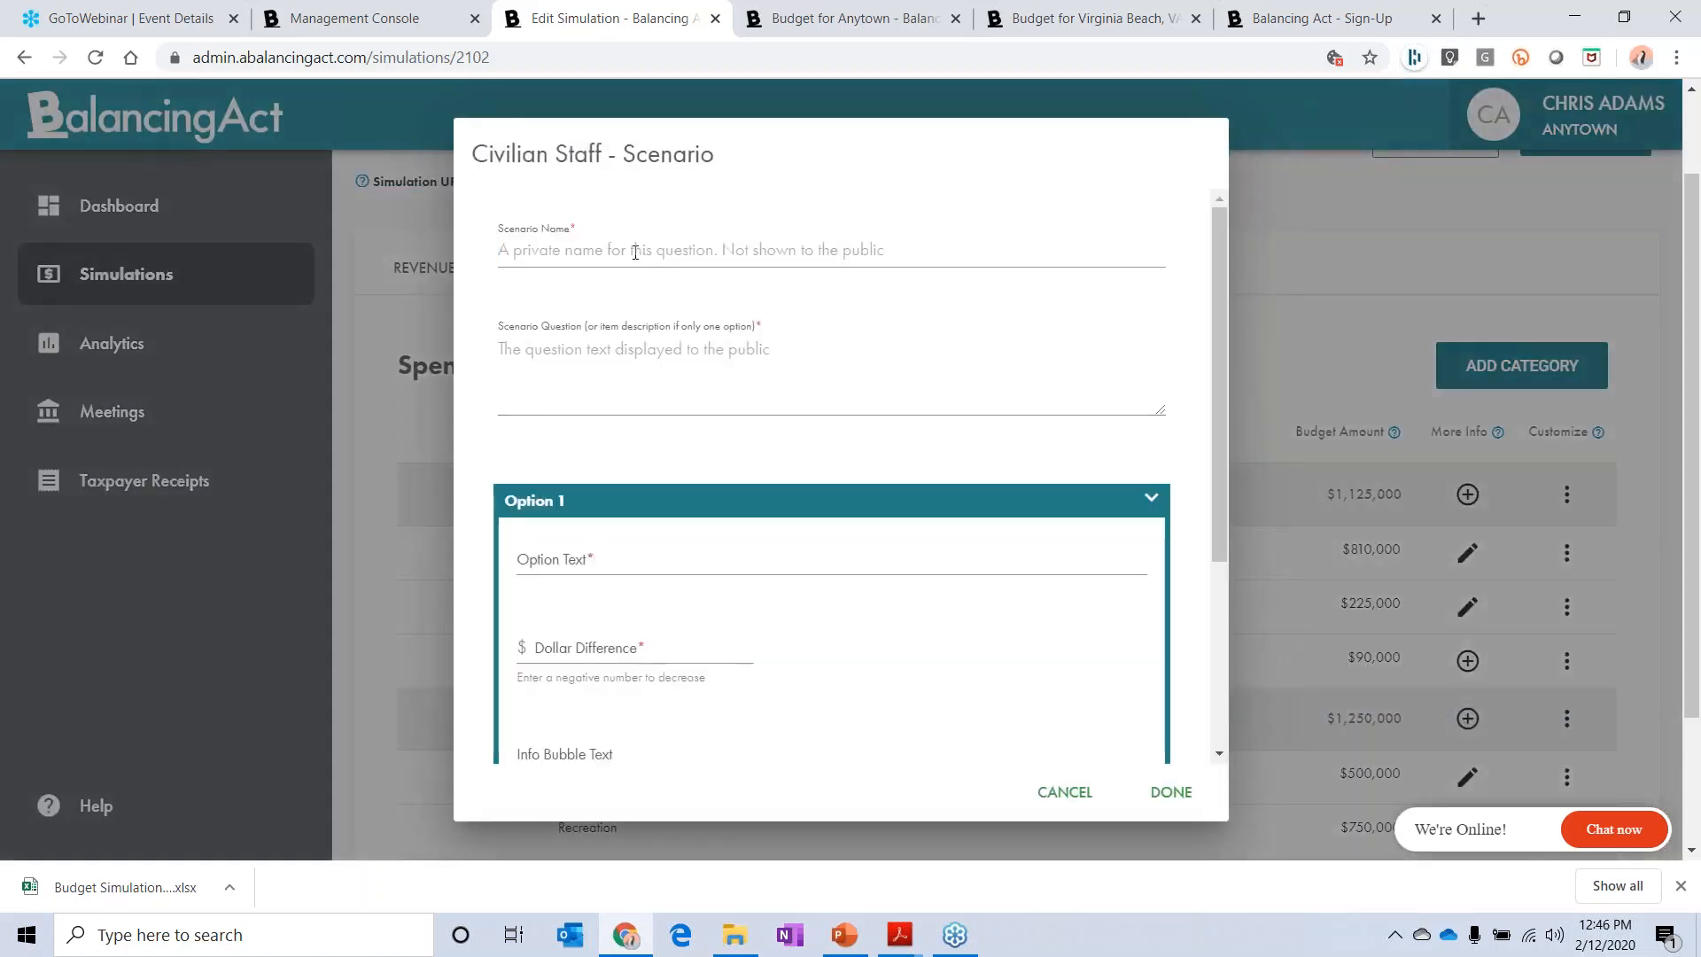
pyautogui.write('ci')
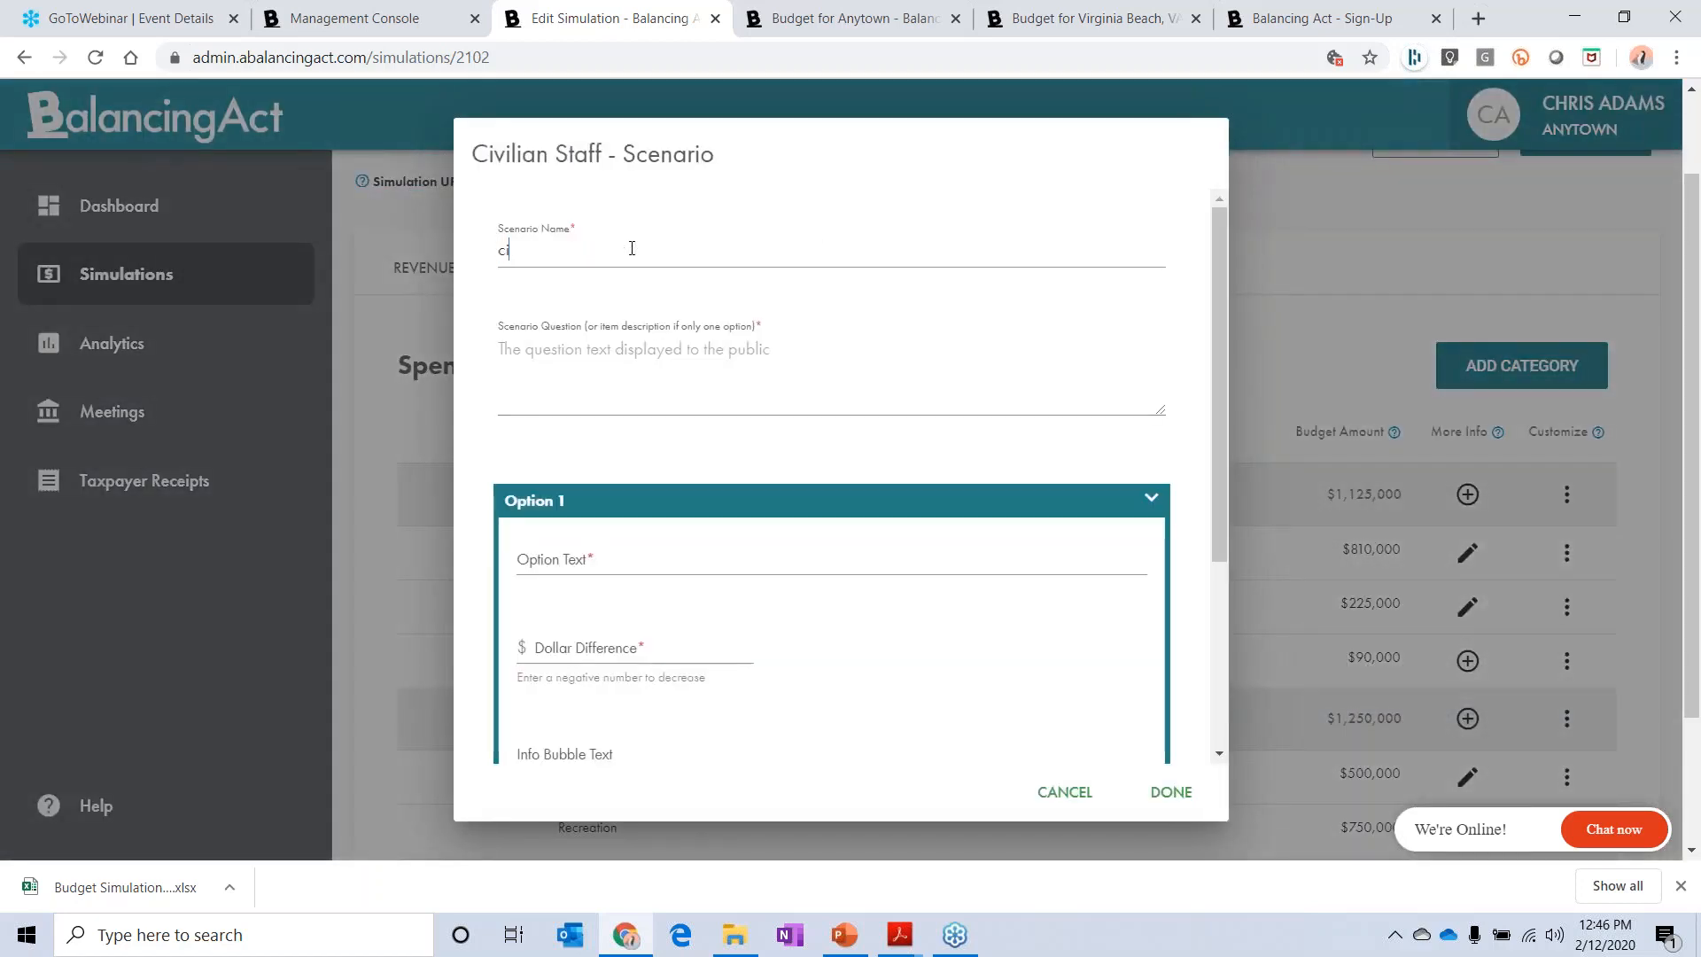
pyautogui.write('vilians')
# Step: Enter the scenario question "Should civilians be used for police reports instead of sworn officers to save resources when appropriate?"
pyautogui.click(602, 352)
pyautogui.write('Should')
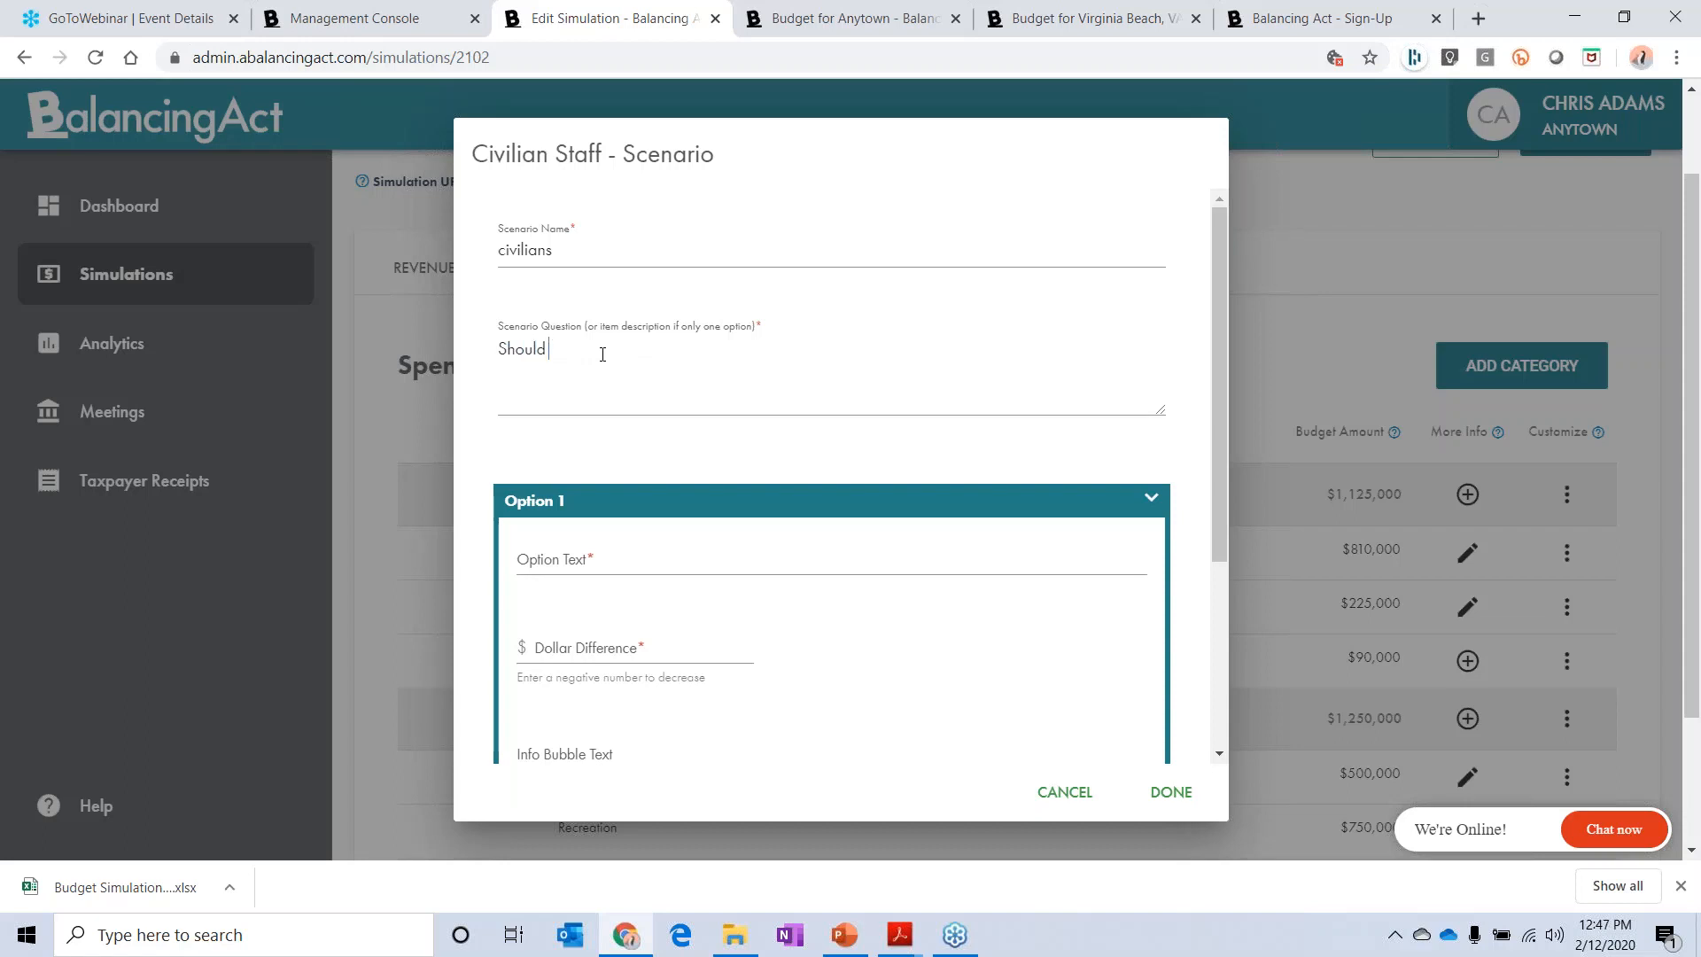
pyautogui.write(' civilains')
pyautogui.press('BackSpace')
pyautogui.press('BackSpace')
pyautogui.press('BackSpace')
pyautogui.press('BackSpace')
pyautogui.write('oins')
pyautogui.press('BackSpace')
pyautogui.press('BackSpace')
pyautogui.write('ans be used for police re')
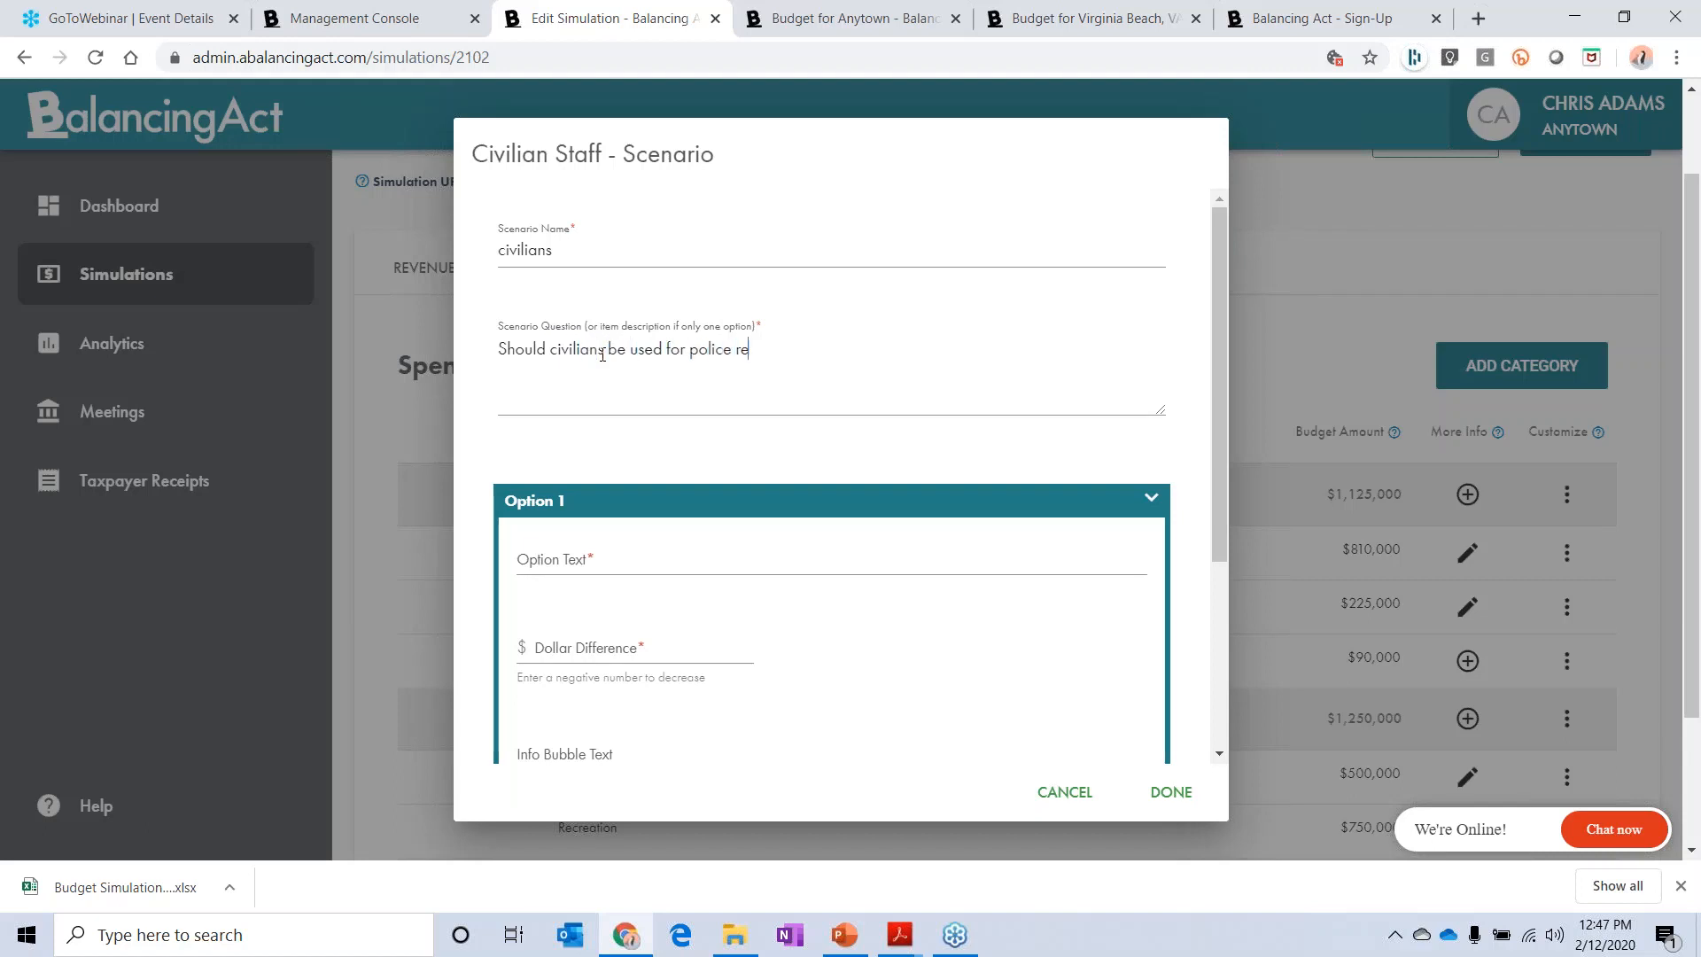
pyautogui.write('ports instda')
pyautogui.press('BackSpace')
pyautogui.write('ead of swo')
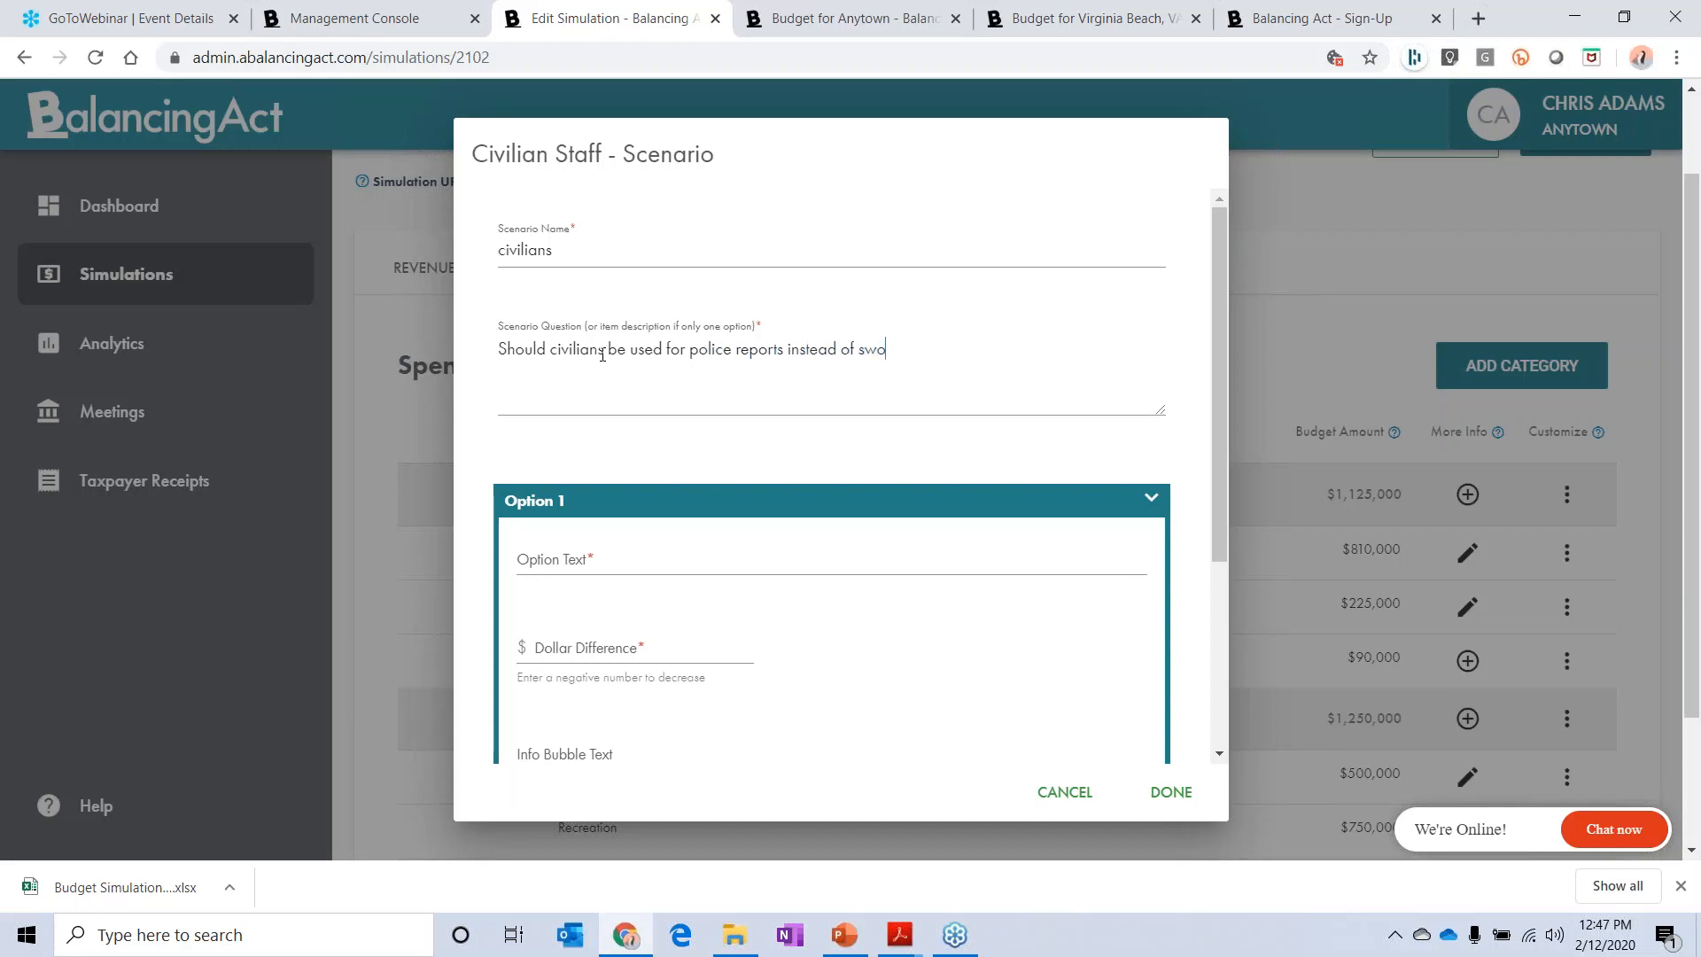
pyautogui.write('rn officvers to save resources when')
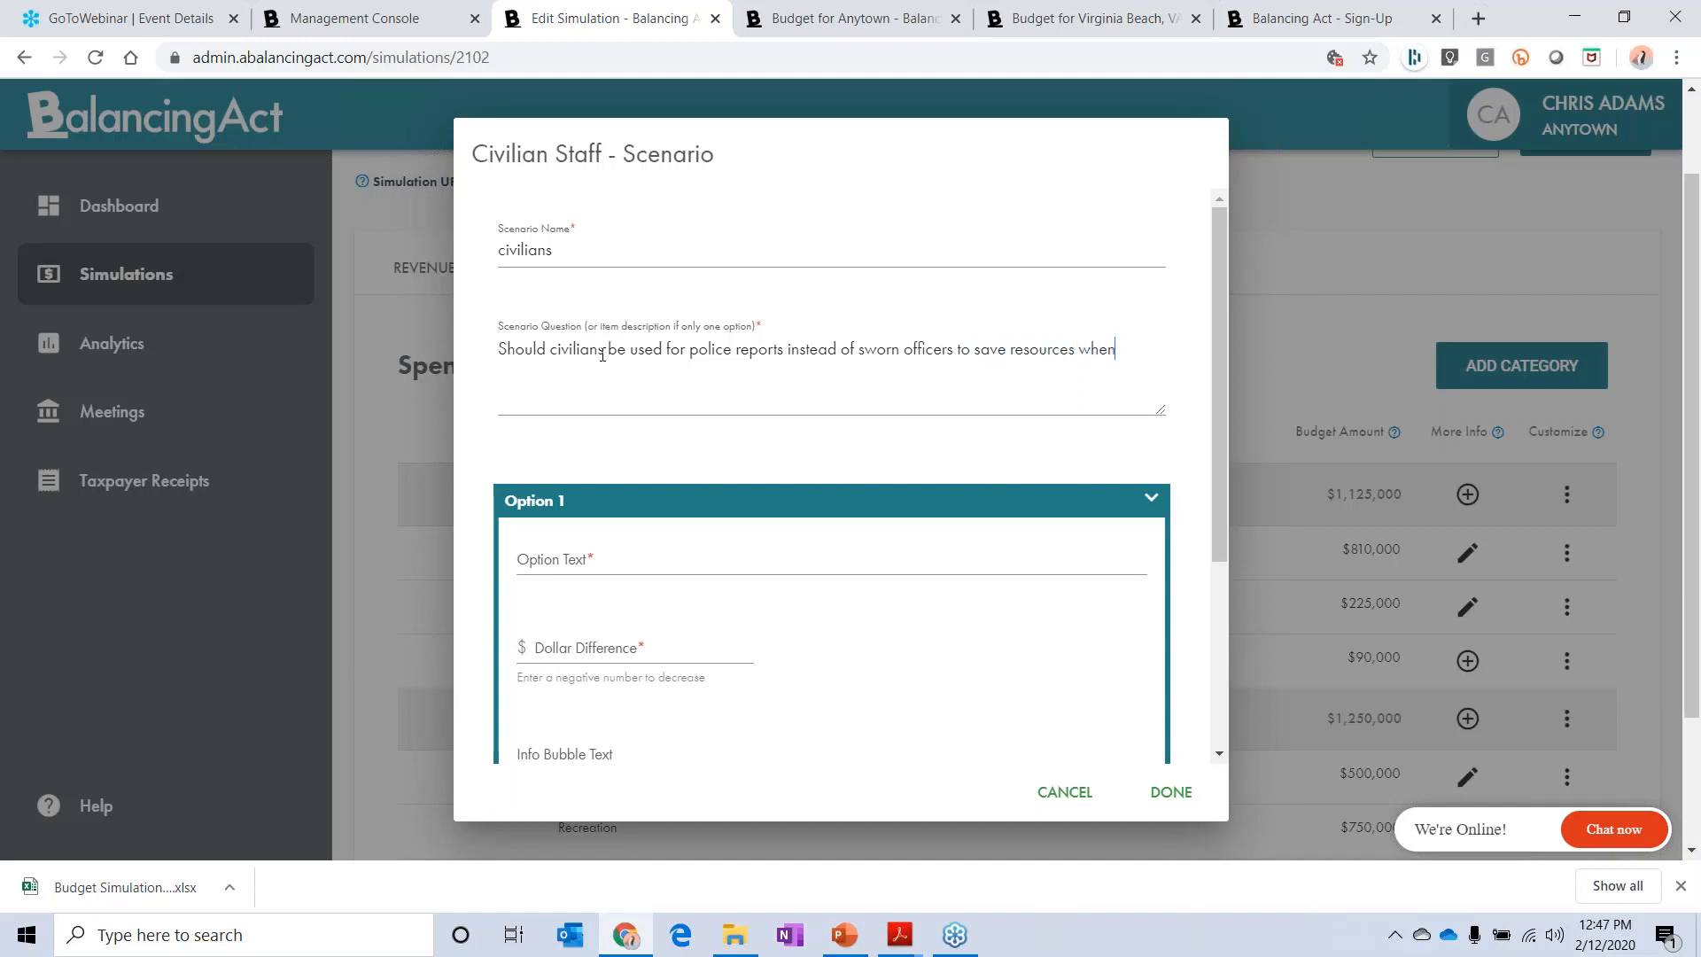
pyautogui.write(' approprit')
pyautogui.press('BackSpace')
pyautogui.write('ate?')
# Step: Set up option 1 as "No" with a dollar difference of 0 and the info bubble text "This is our preference"
pyautogui.scroll(-1, 828, 471)
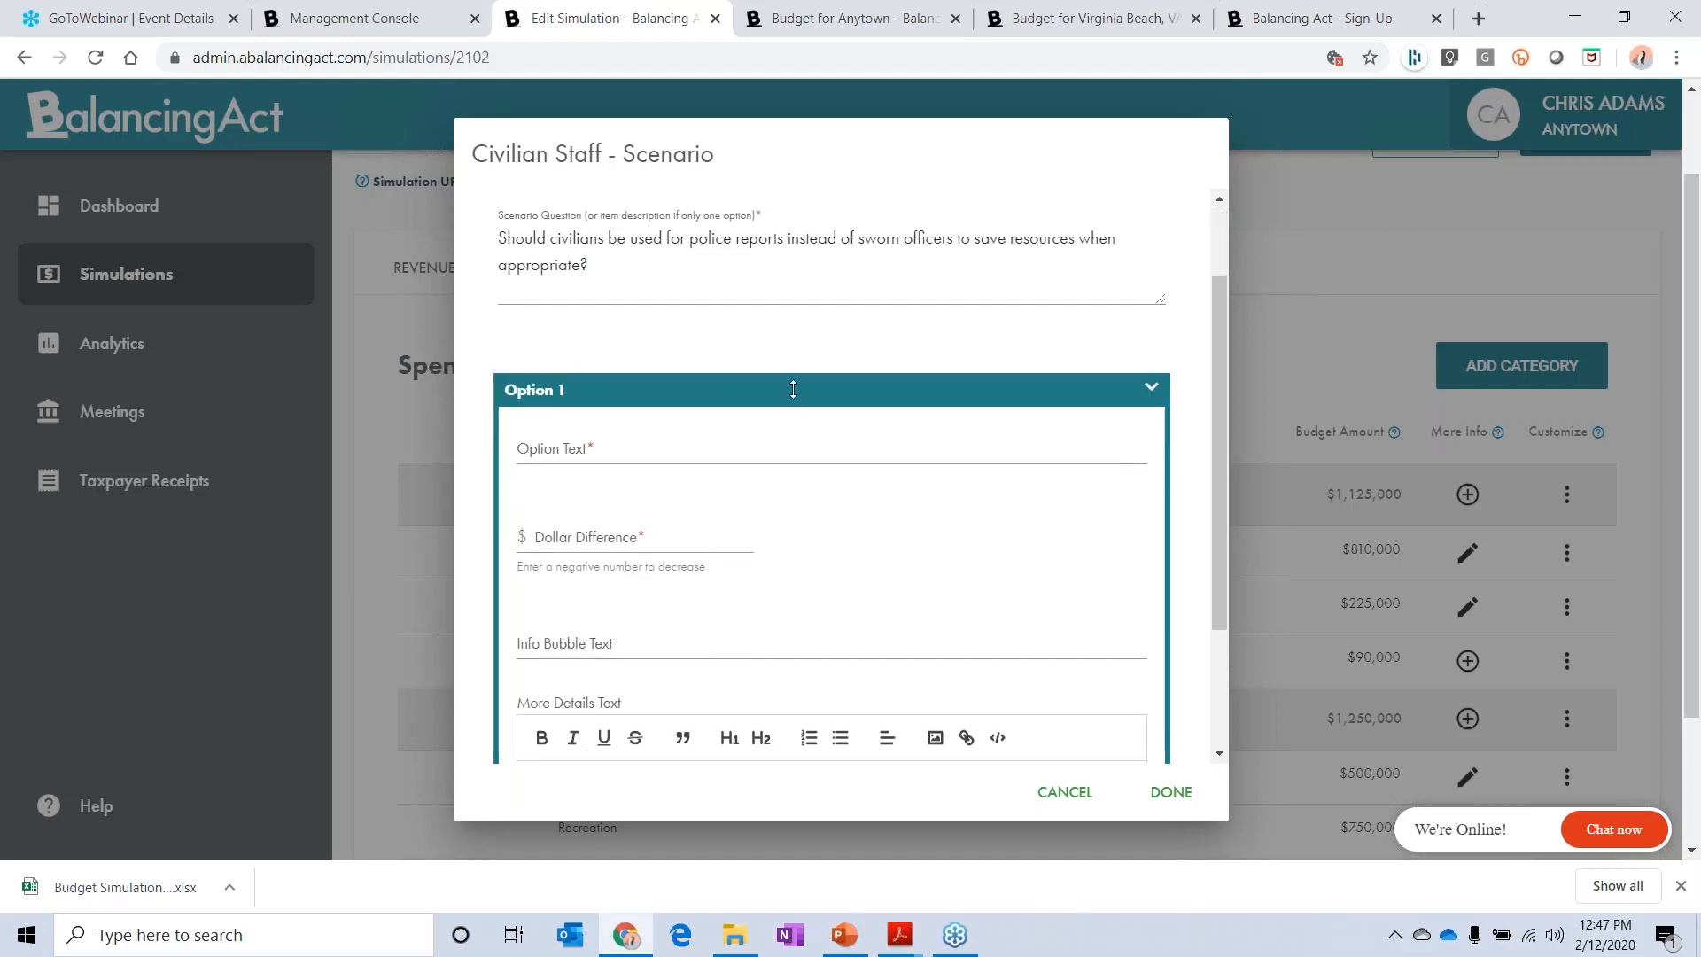
pyautogui.click(654, 445)
pyautogui.write('No')
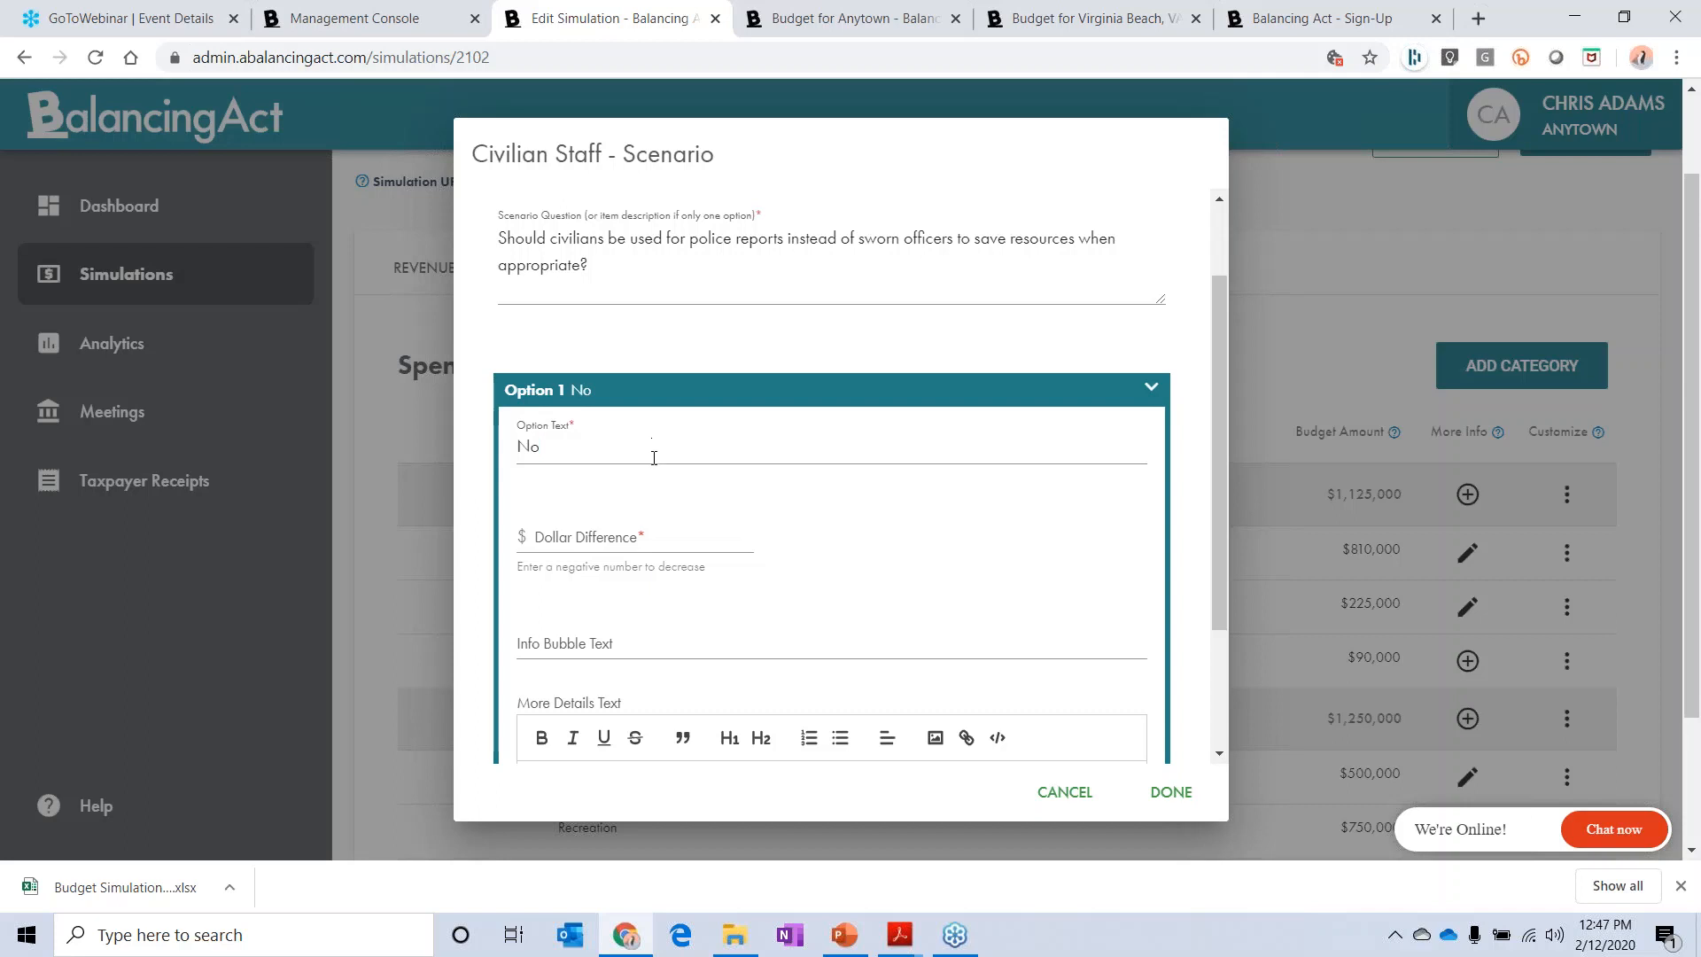
pyautogui.click(582, 533)
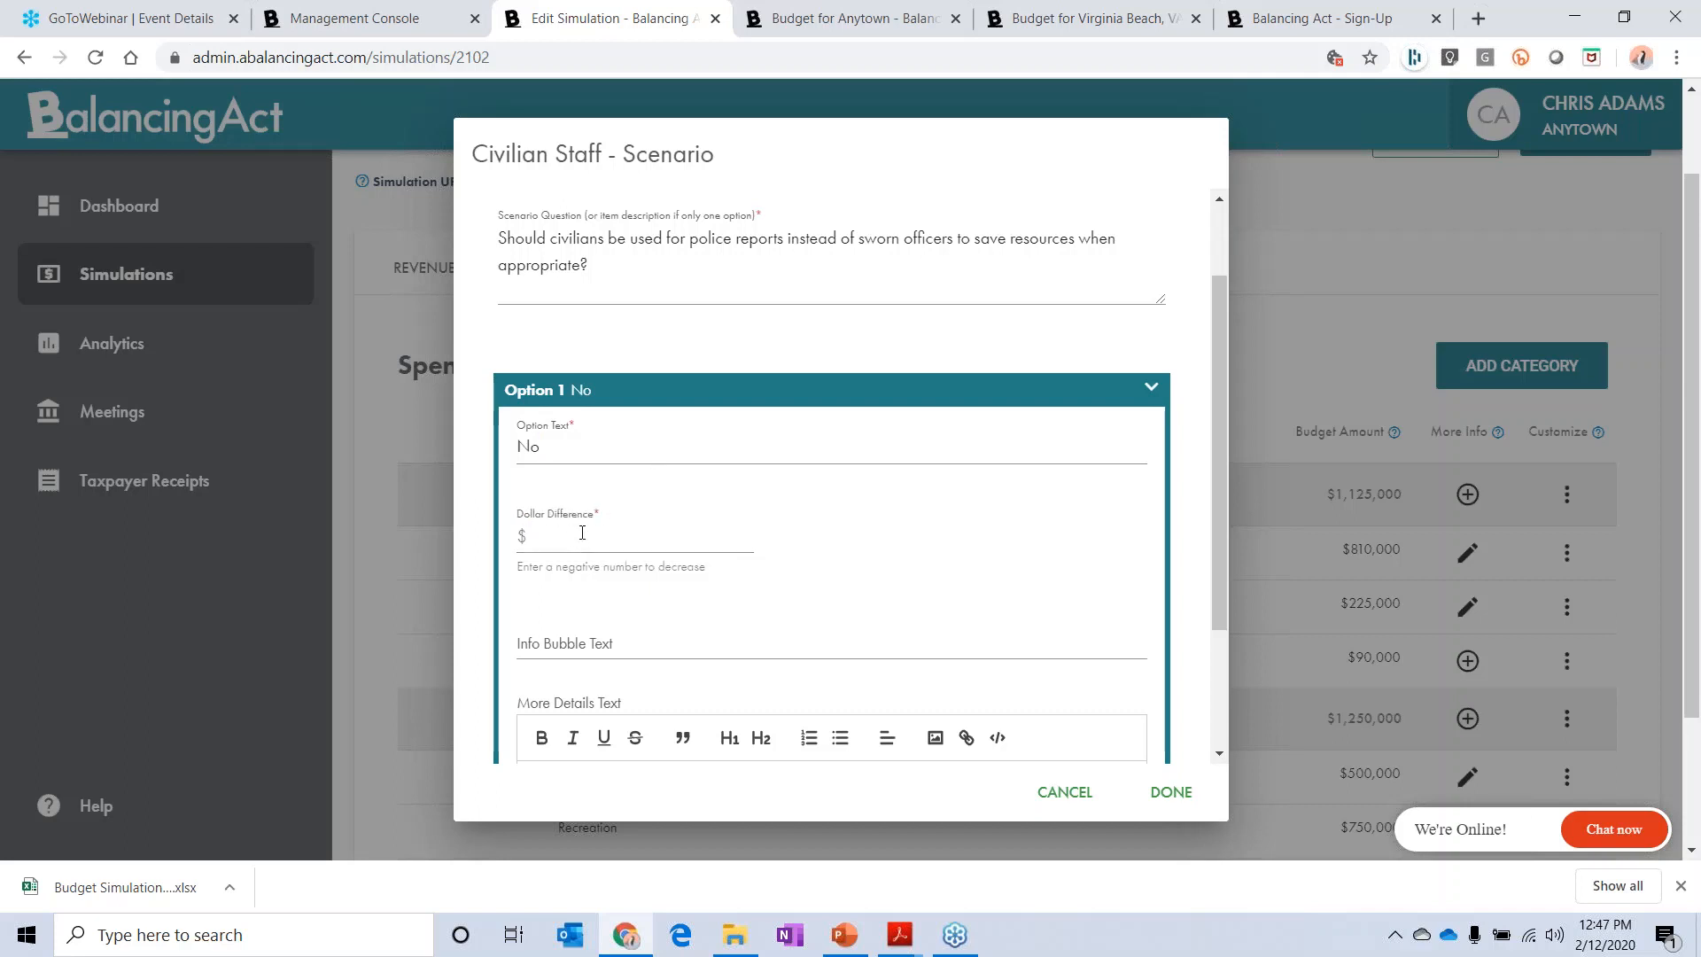
pyautogui.write('0')
pyautogui.scroll(-2, 585, 513)
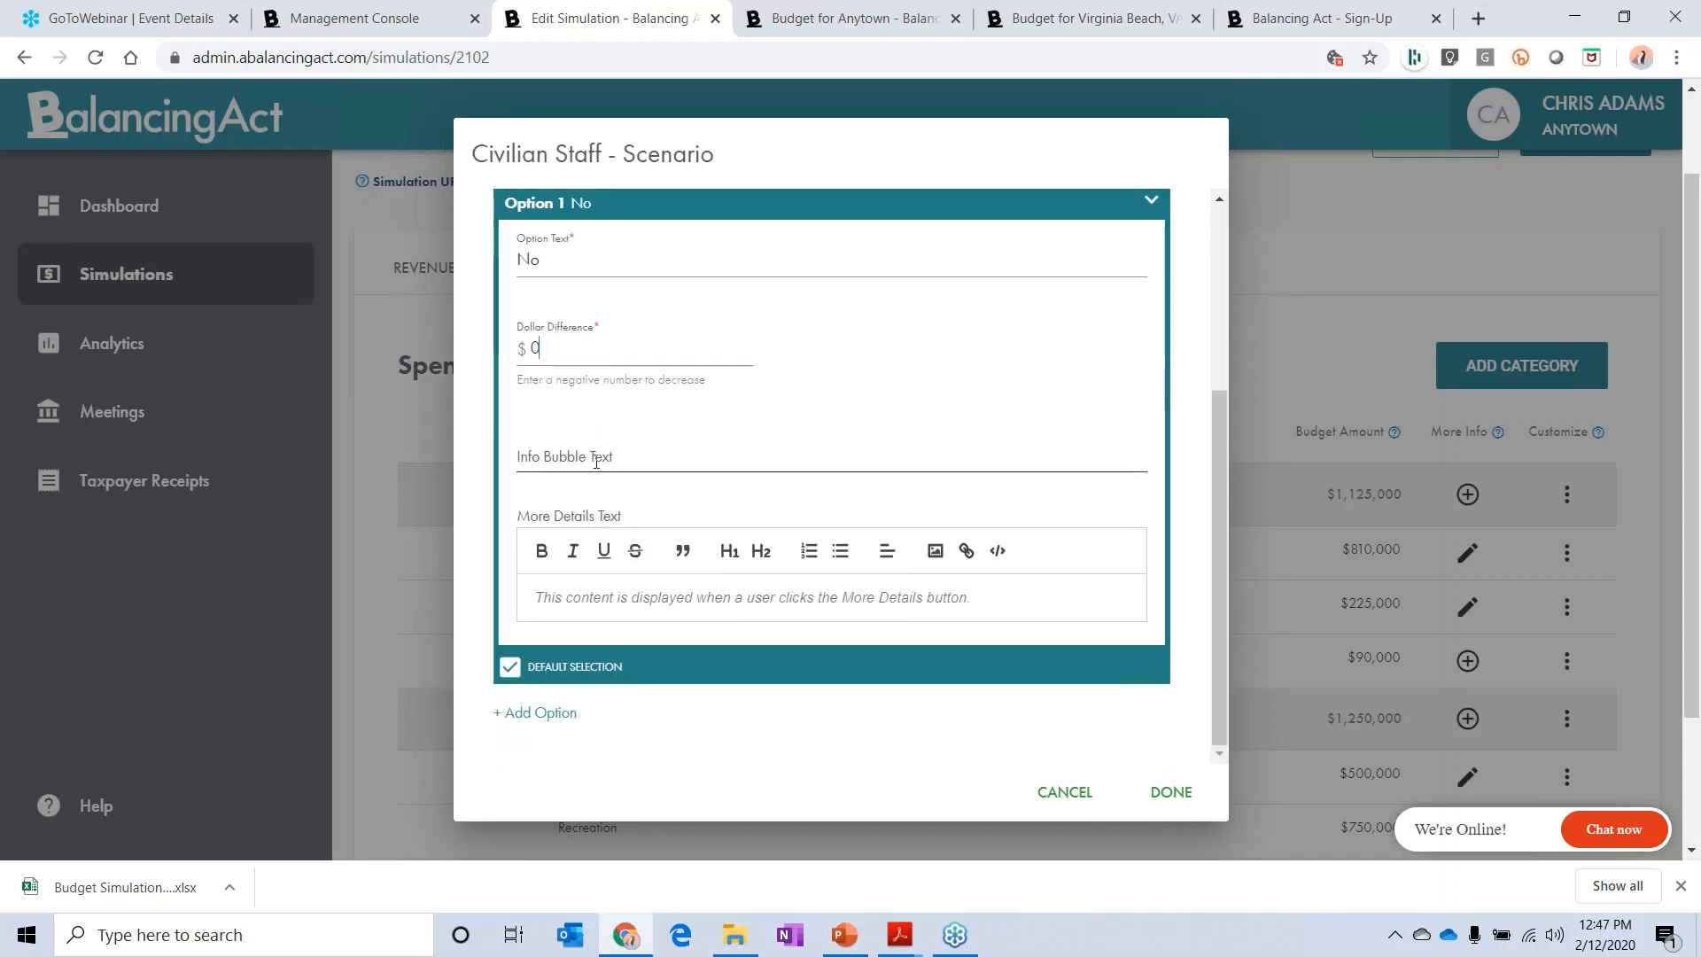
pyautogui.click(580, 452)
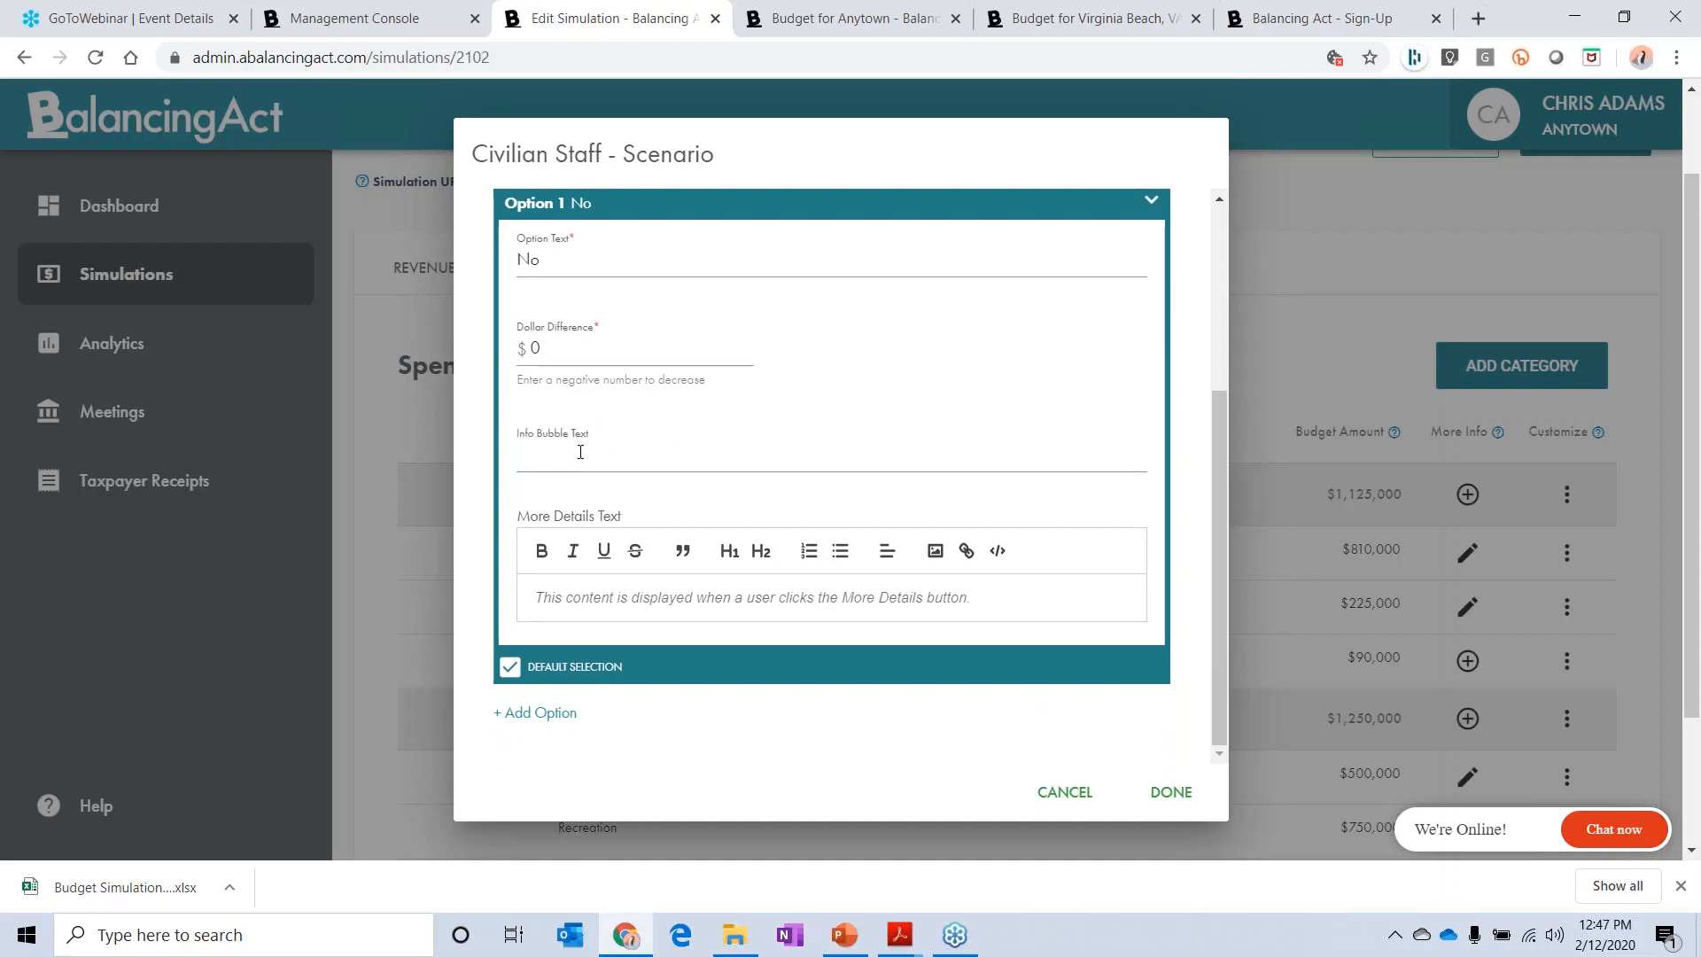
pyautogui.write('This is our preferences')
# Step: Add a second scenario option with the text "Yes" and a dollar difference of -90000
pyautogui.scroll(-1, 694, 682)
pyautogui.click(567, 716)
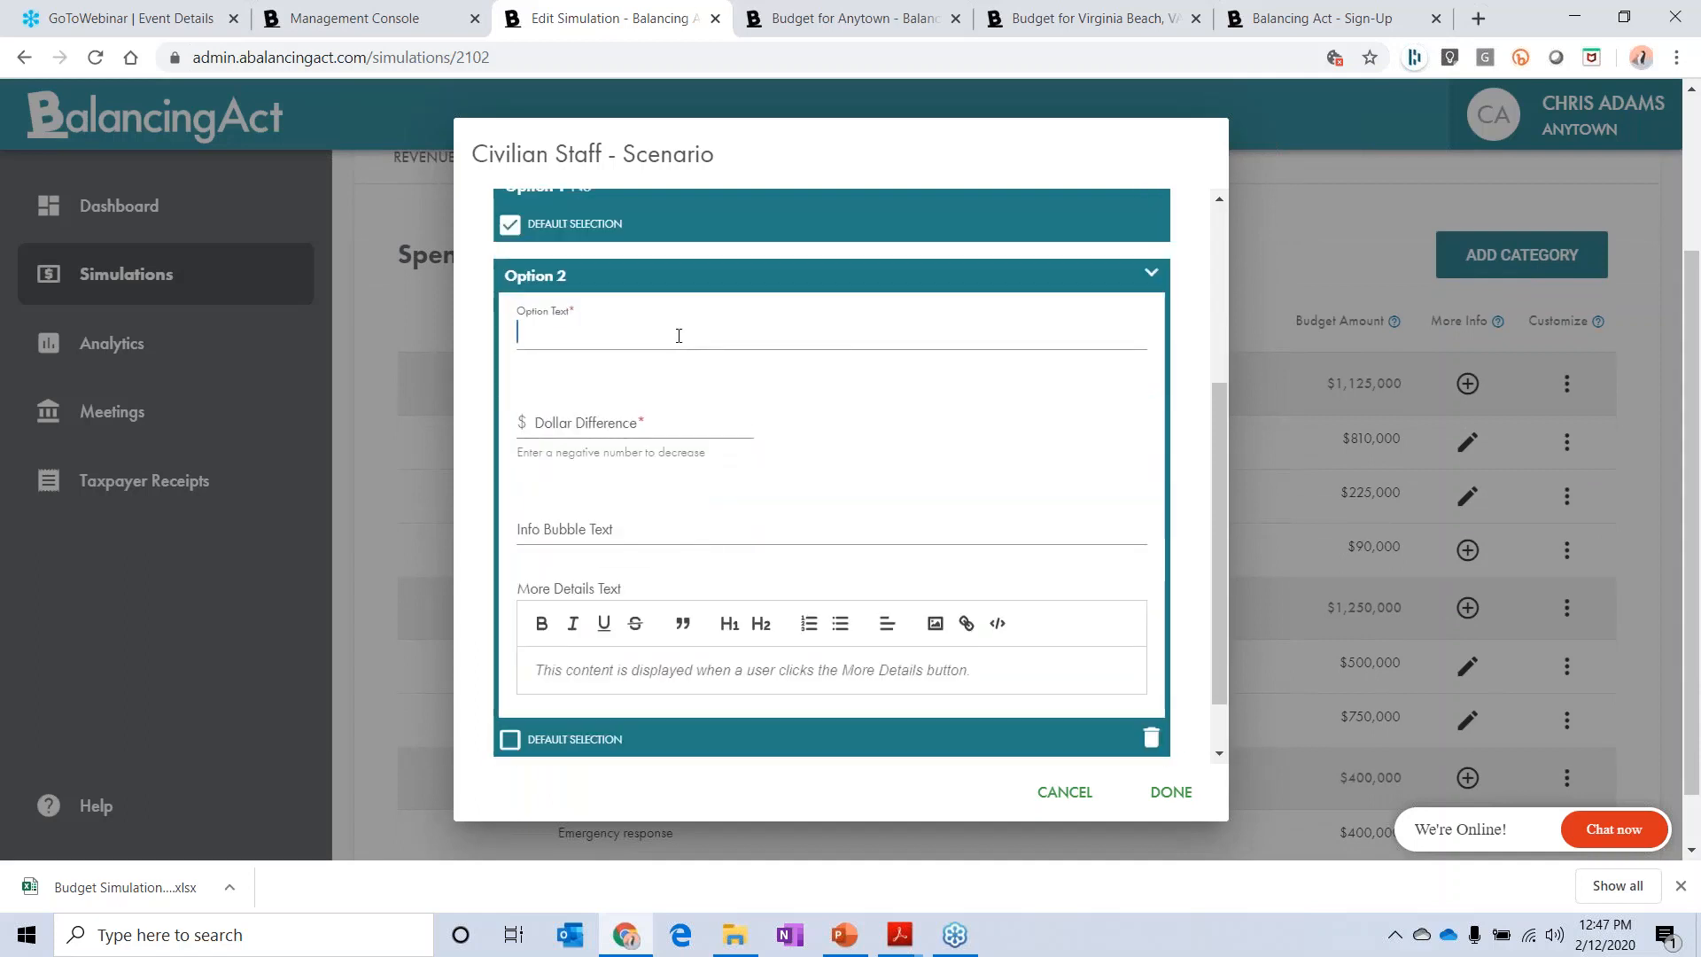
pyautogui.write('Yes')
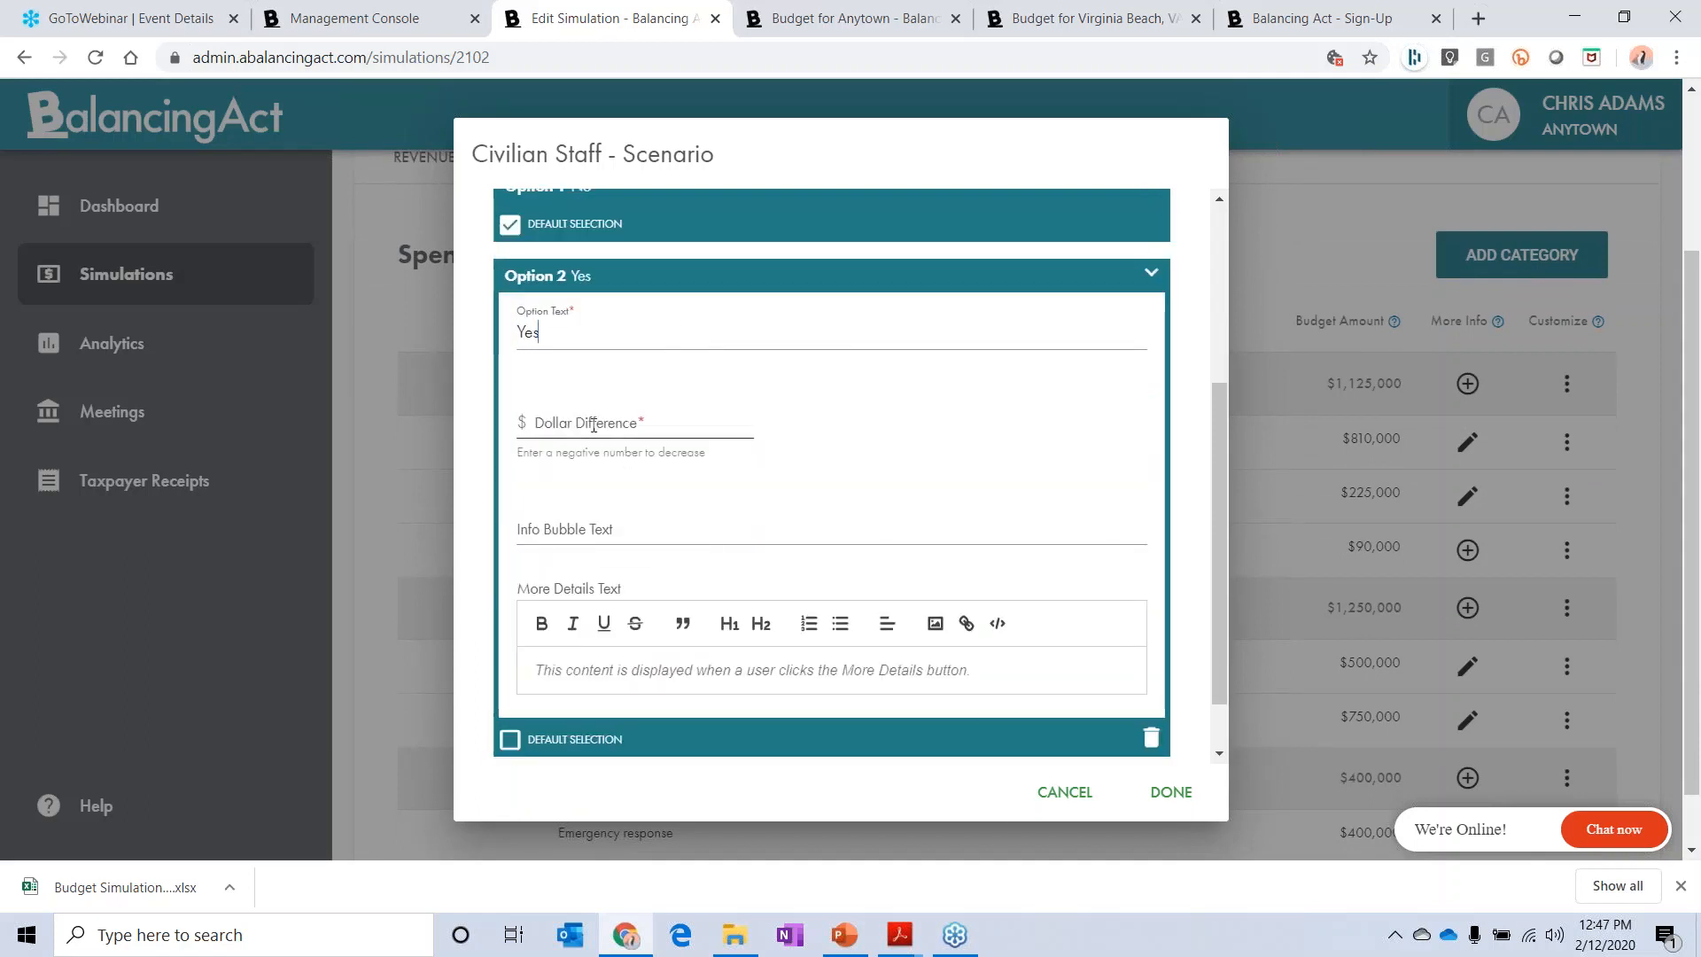
pyautogui.click(594, 425)
pyautogui.write('-')
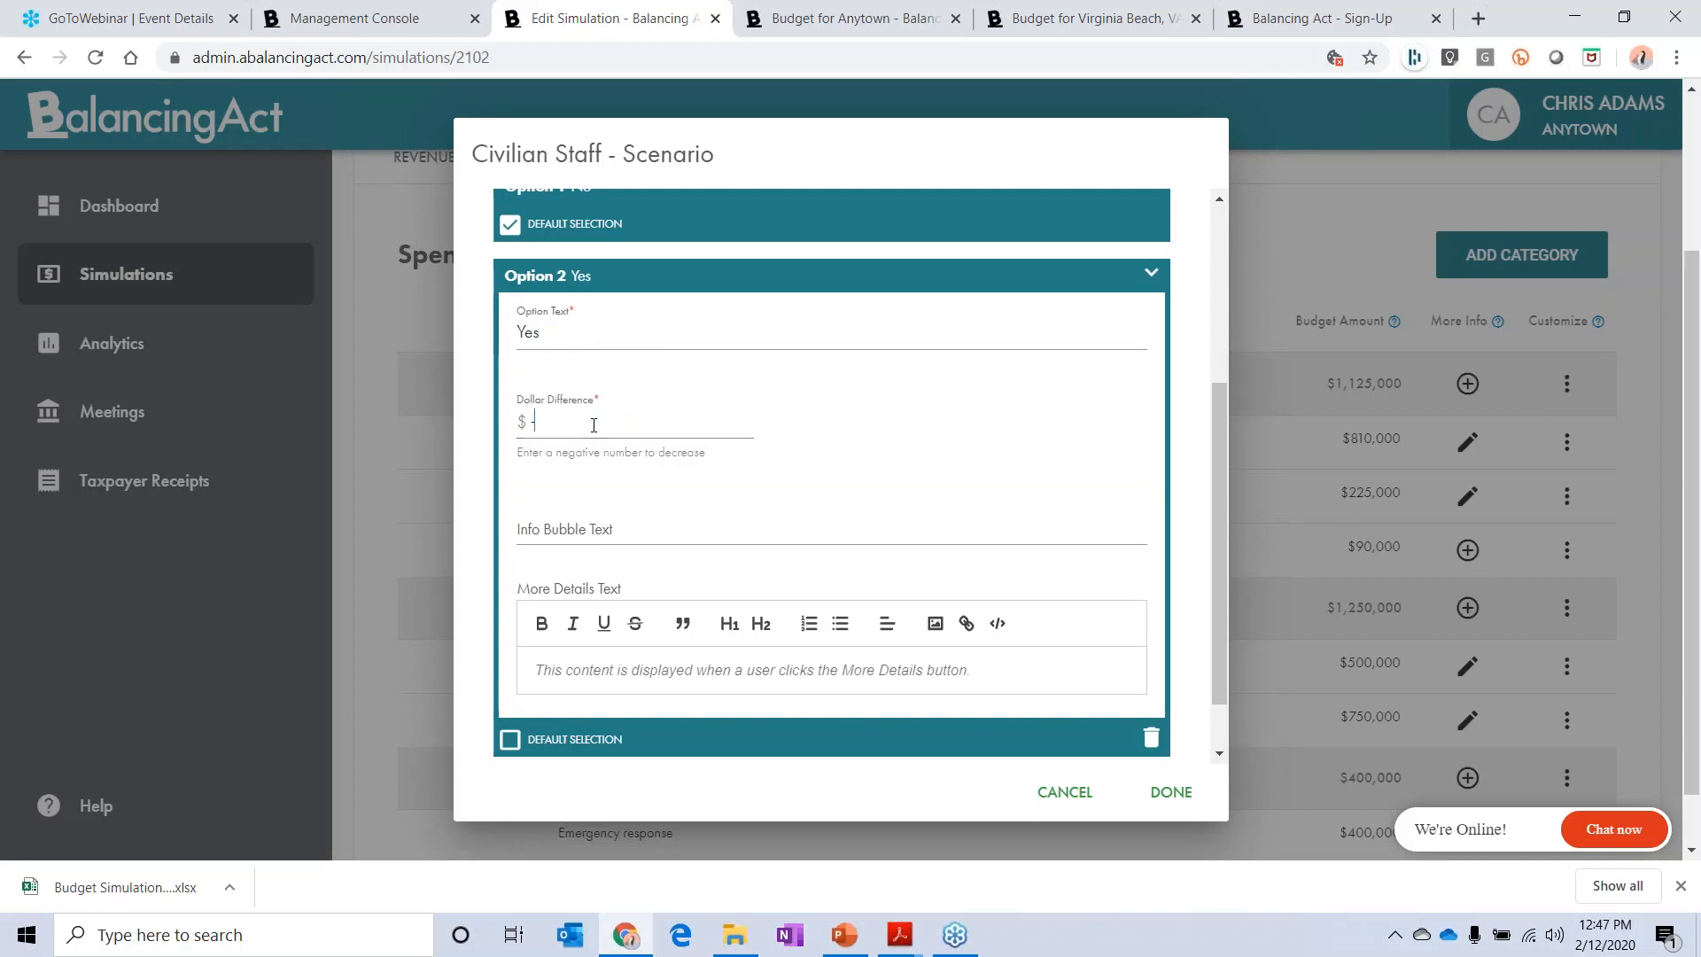
pyautogui.write('900')
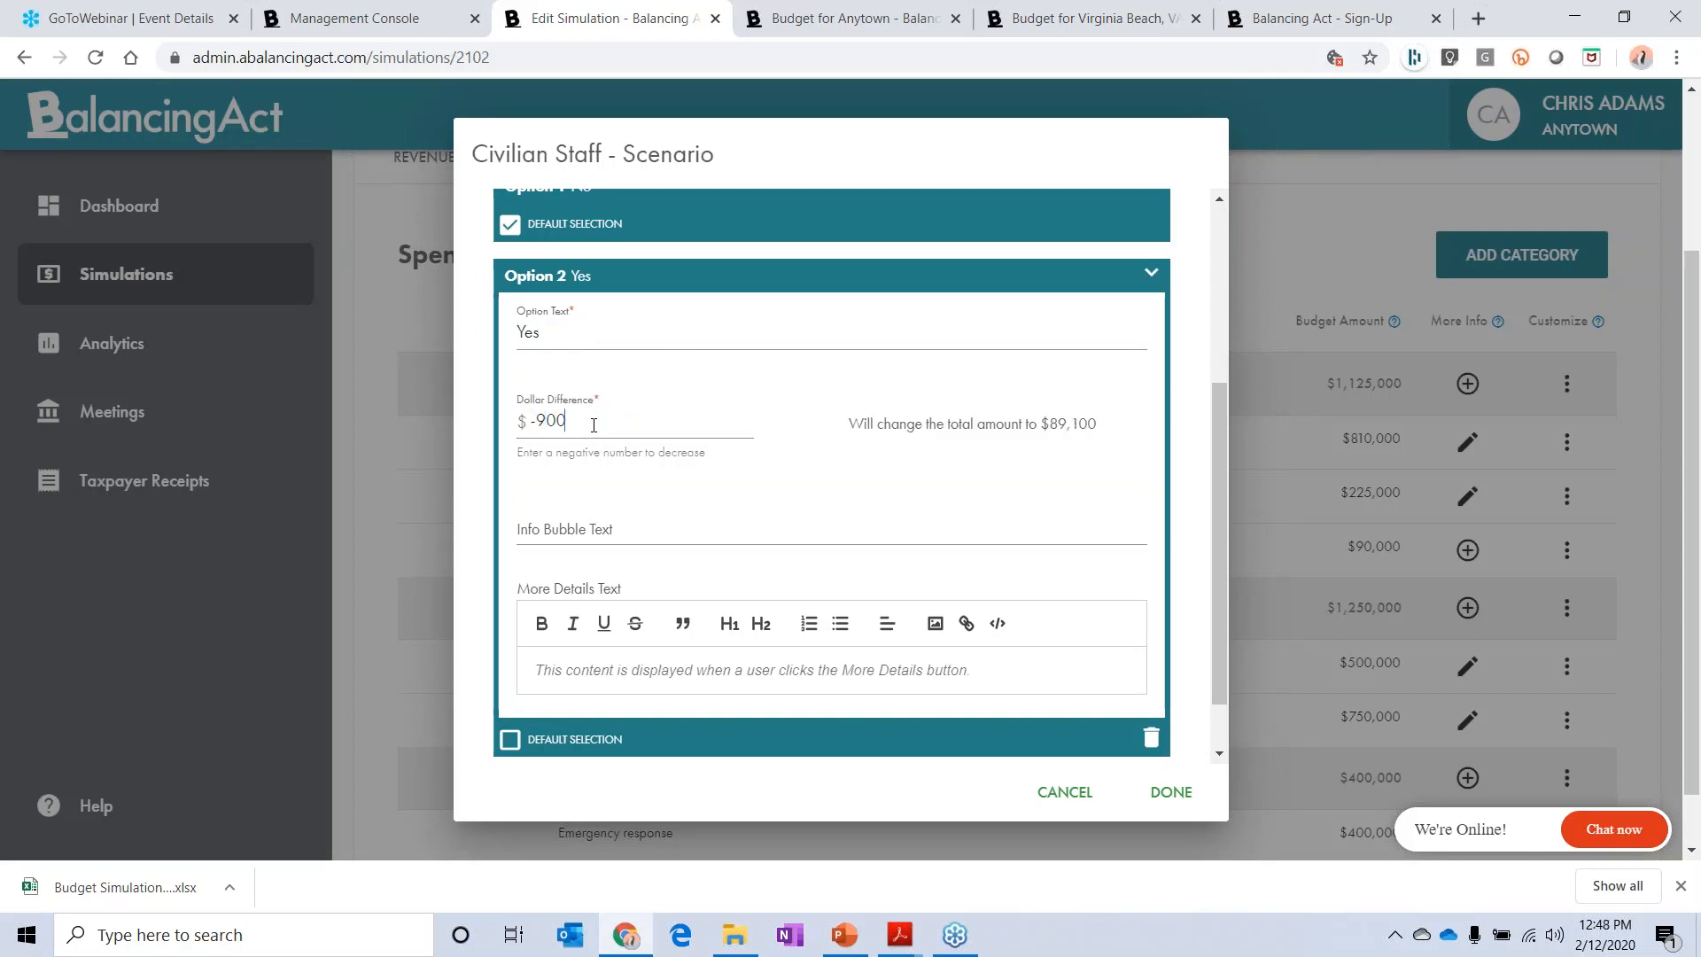
pyautogui.write('00')
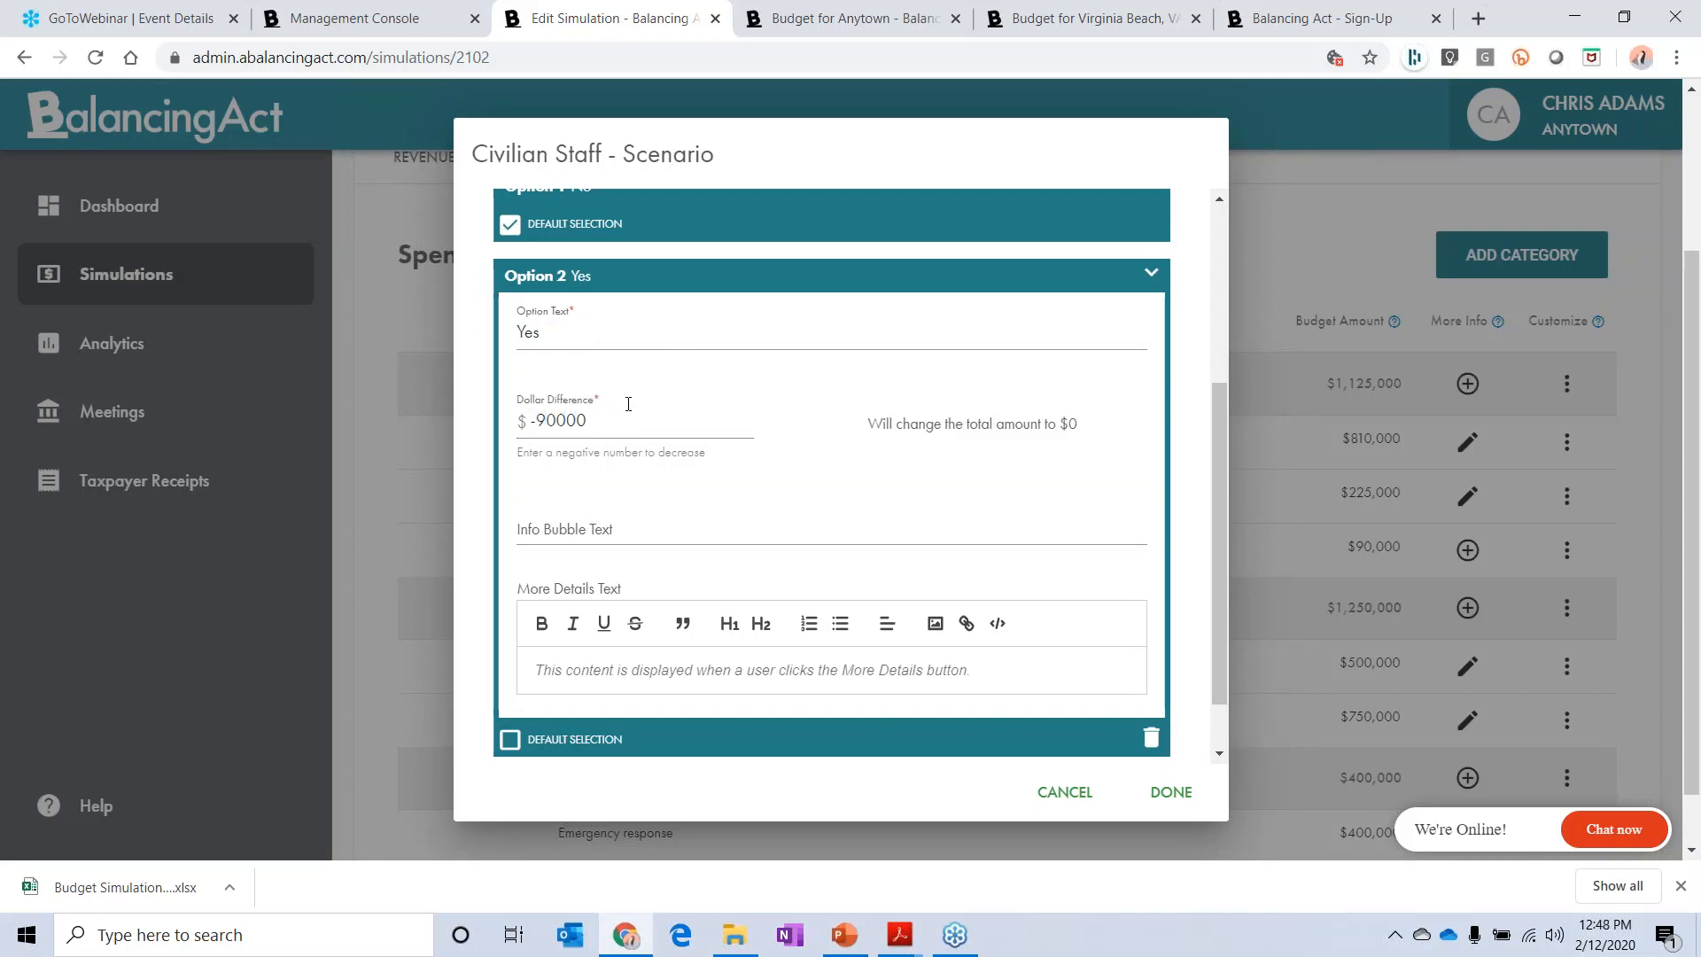
# Step: Enter "this makes sense and frees officers for other resp" as the info bubble text of option 2 and save the scenario
pyautogui.click(628, 528)
pyautogui.write('this mak')
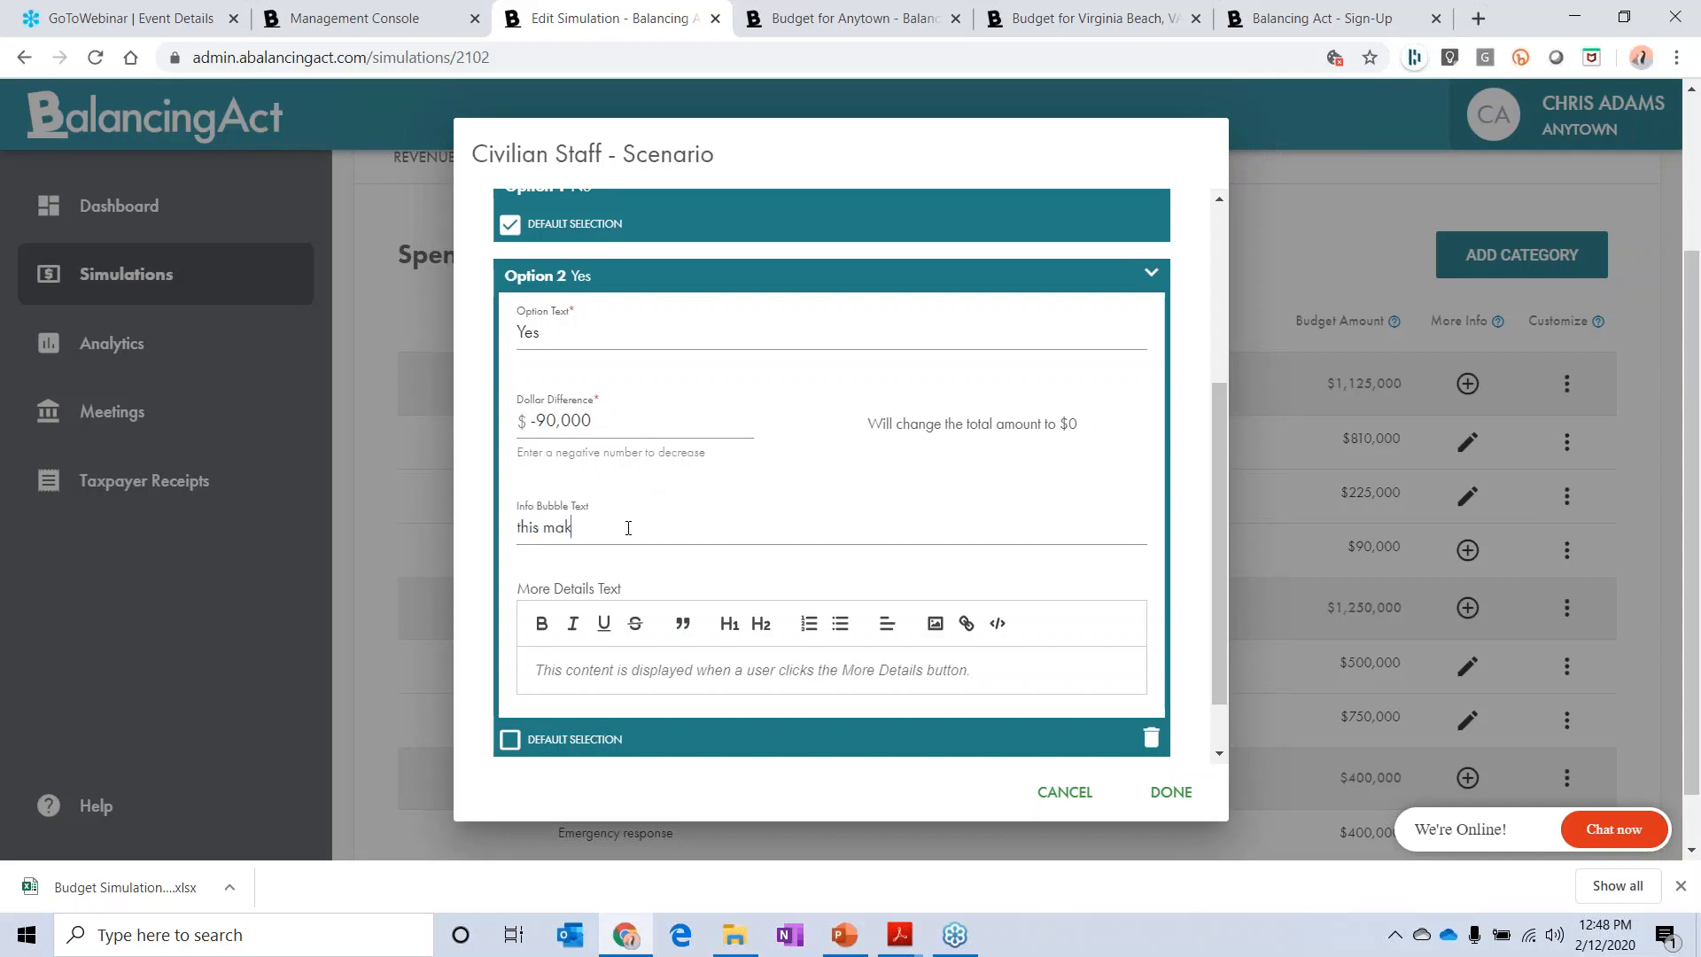
pyautogui.write('es sense and frees officers for other resp')
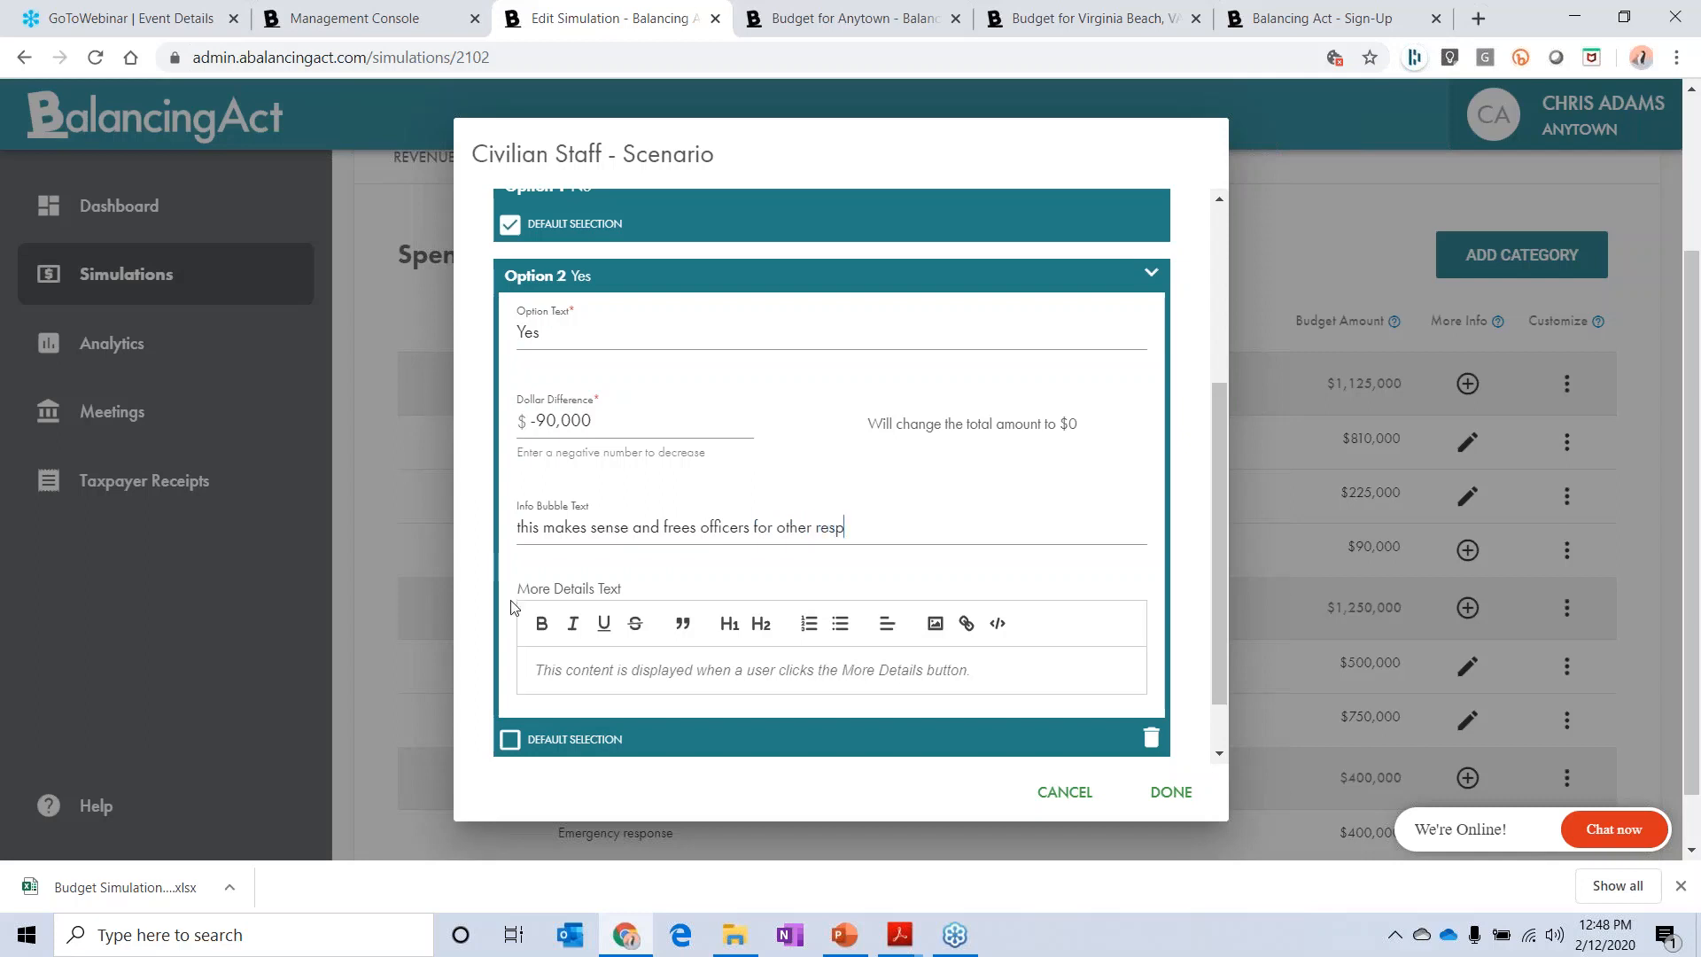
pyautogui.click(1171, 792)
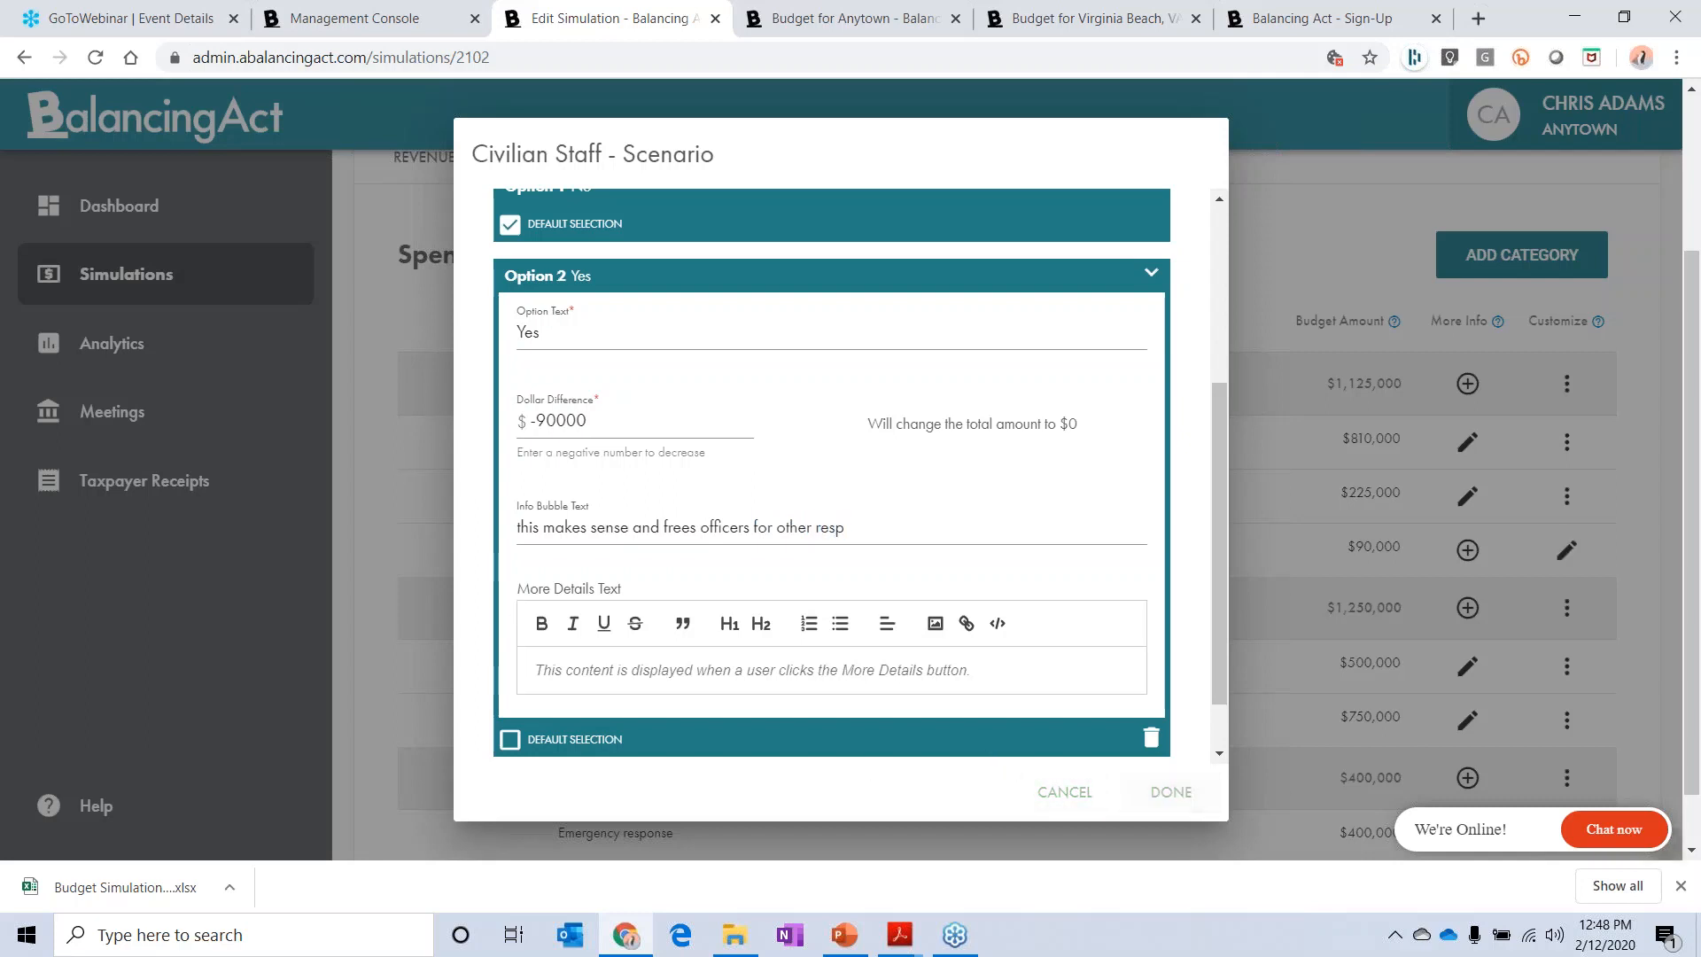
# Step: Preview the simulation, get past the welcome message, and expand the Police spending category
pyautogui.scroll(3, 1042, 253)
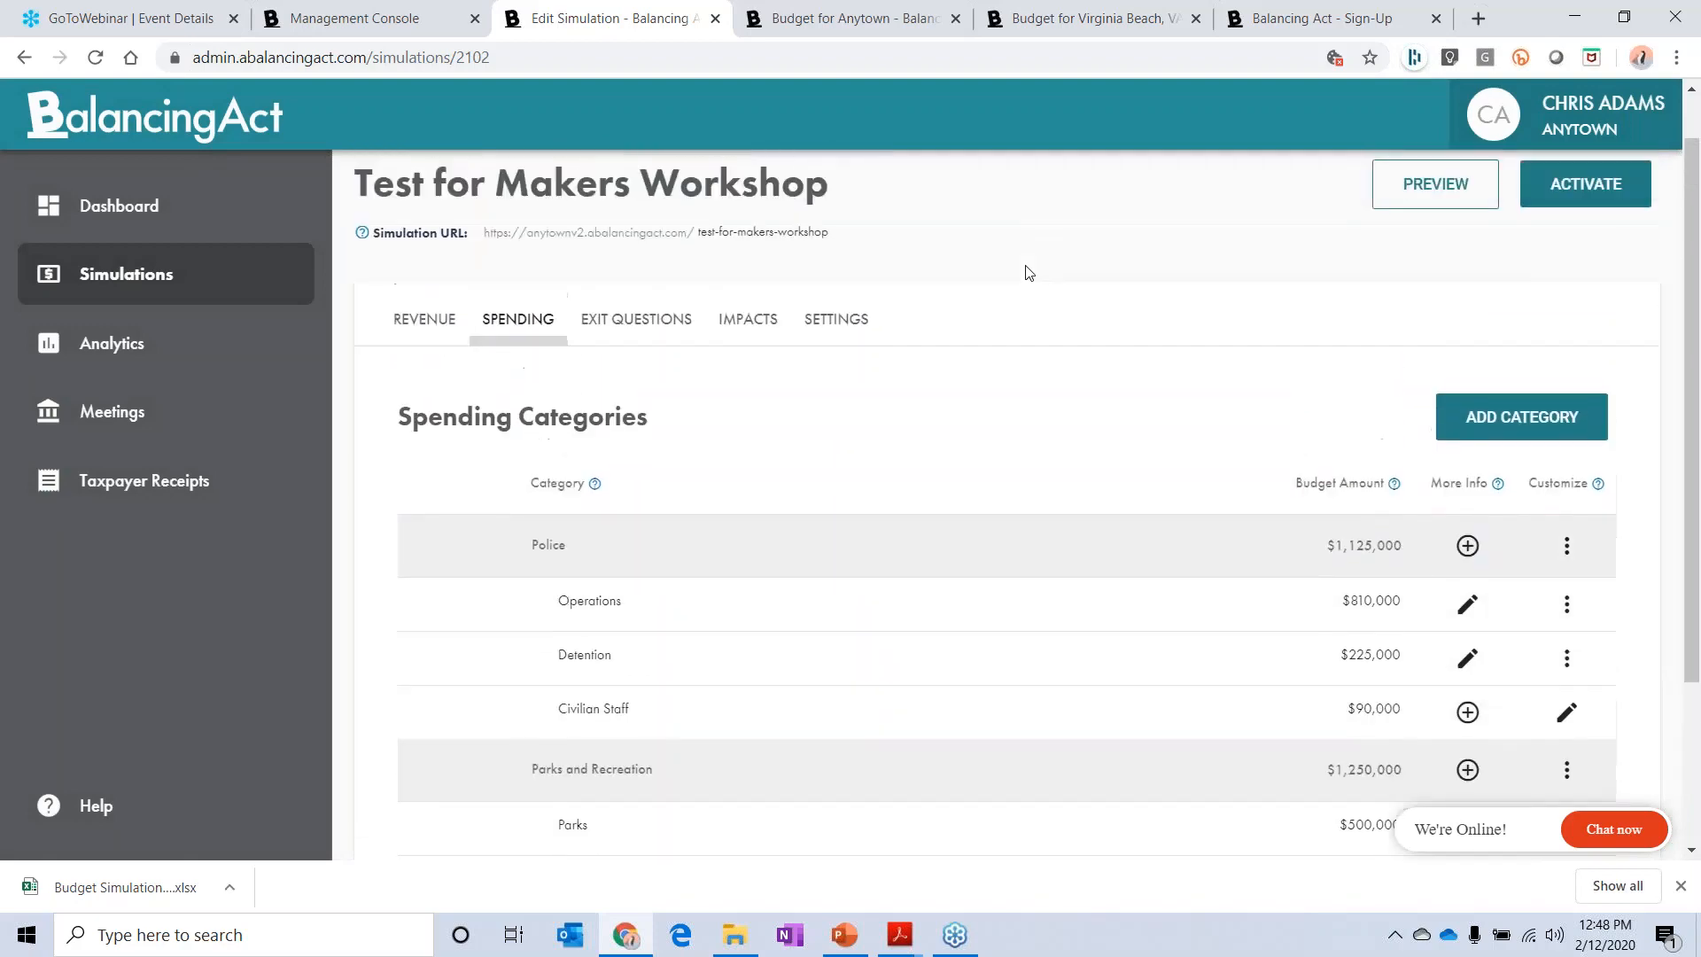
pyautogui.click(1434, 240)
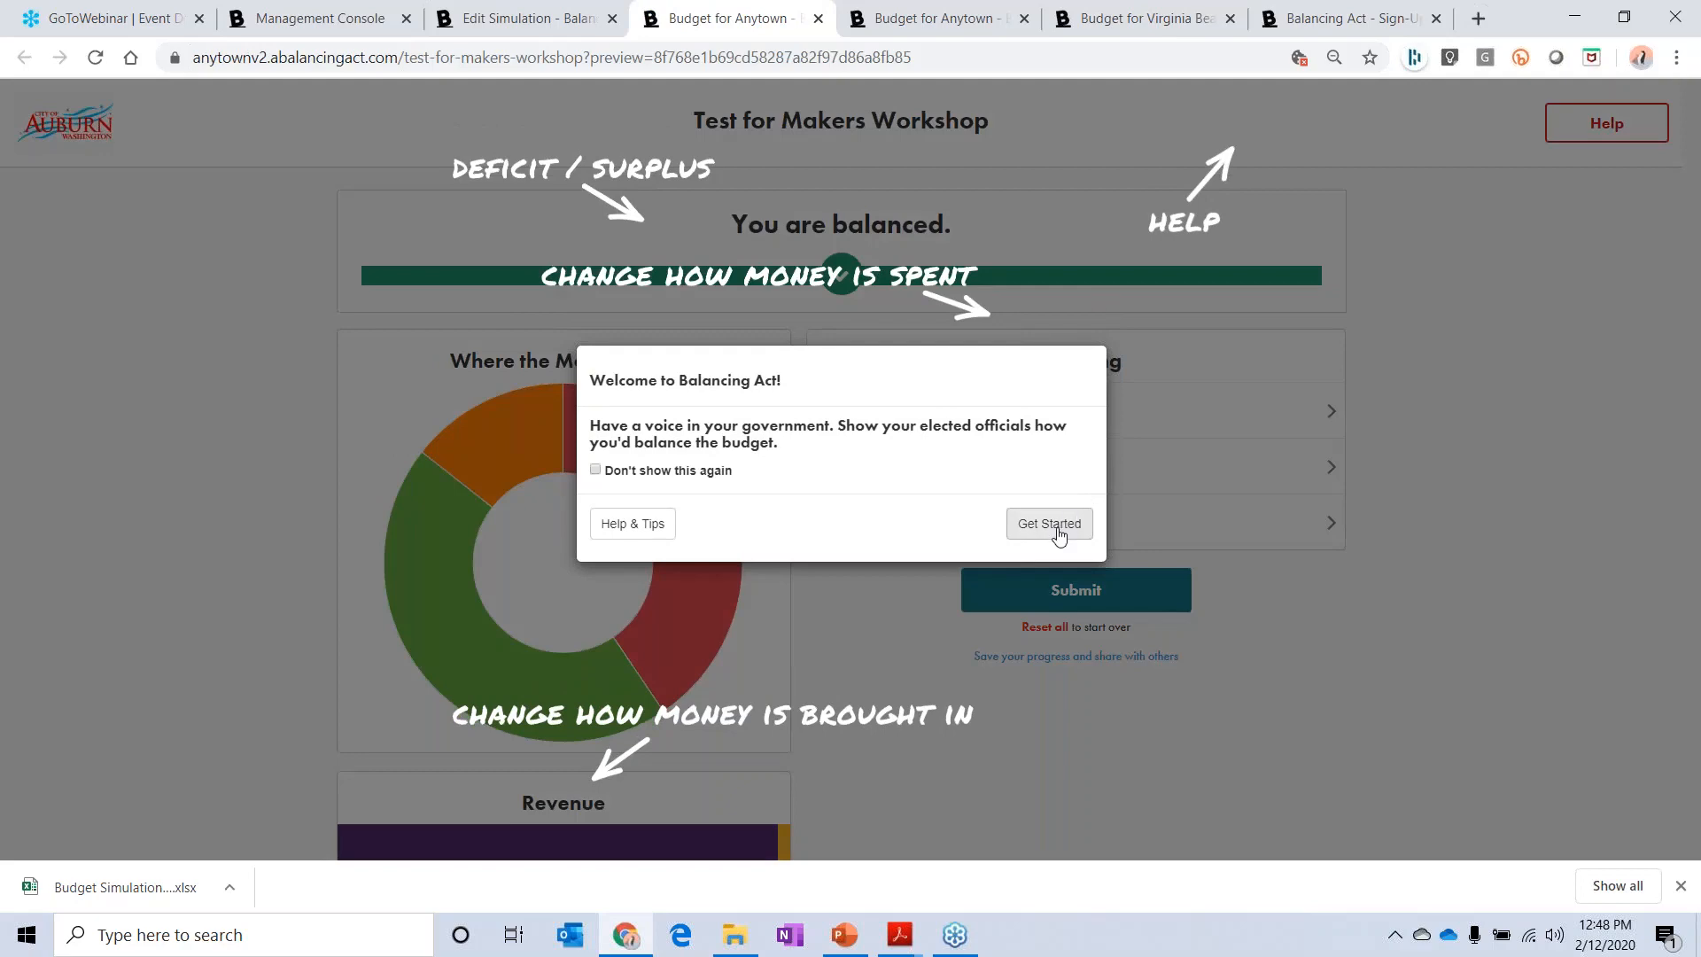
pyautogui.click(1054, 528)
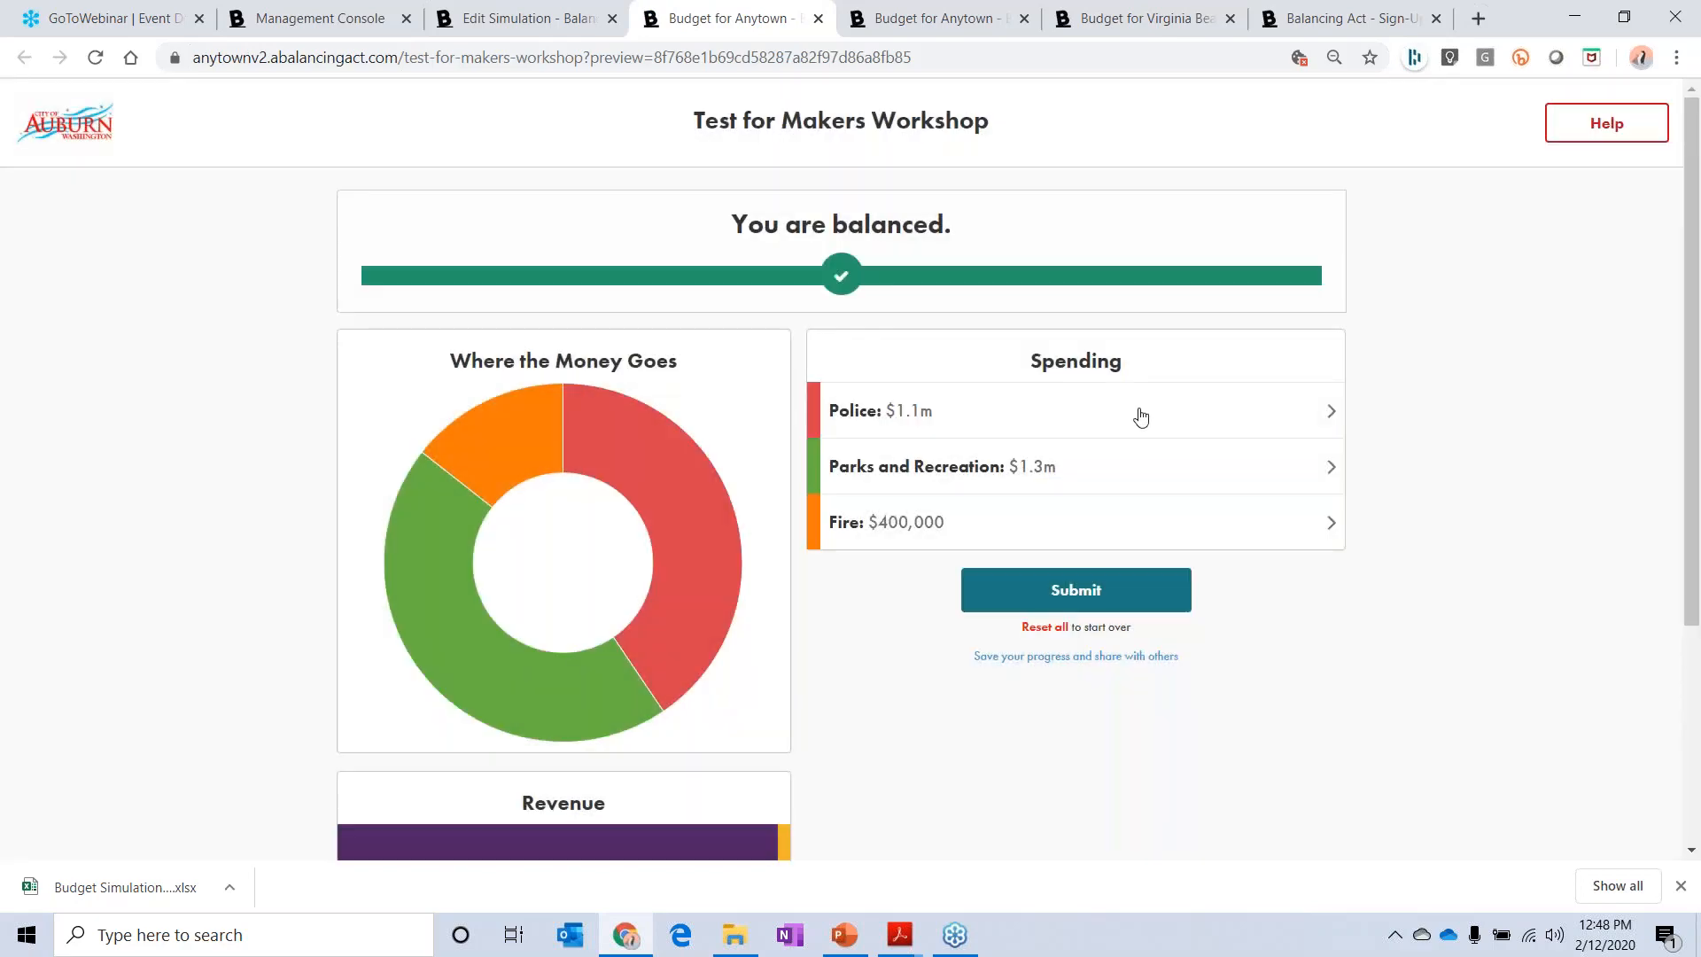
pyautogui.click(1135, 412)
pyautogui.scroll(-3, 1135, 417)
pyautogui.scroll(1, 929, 281)
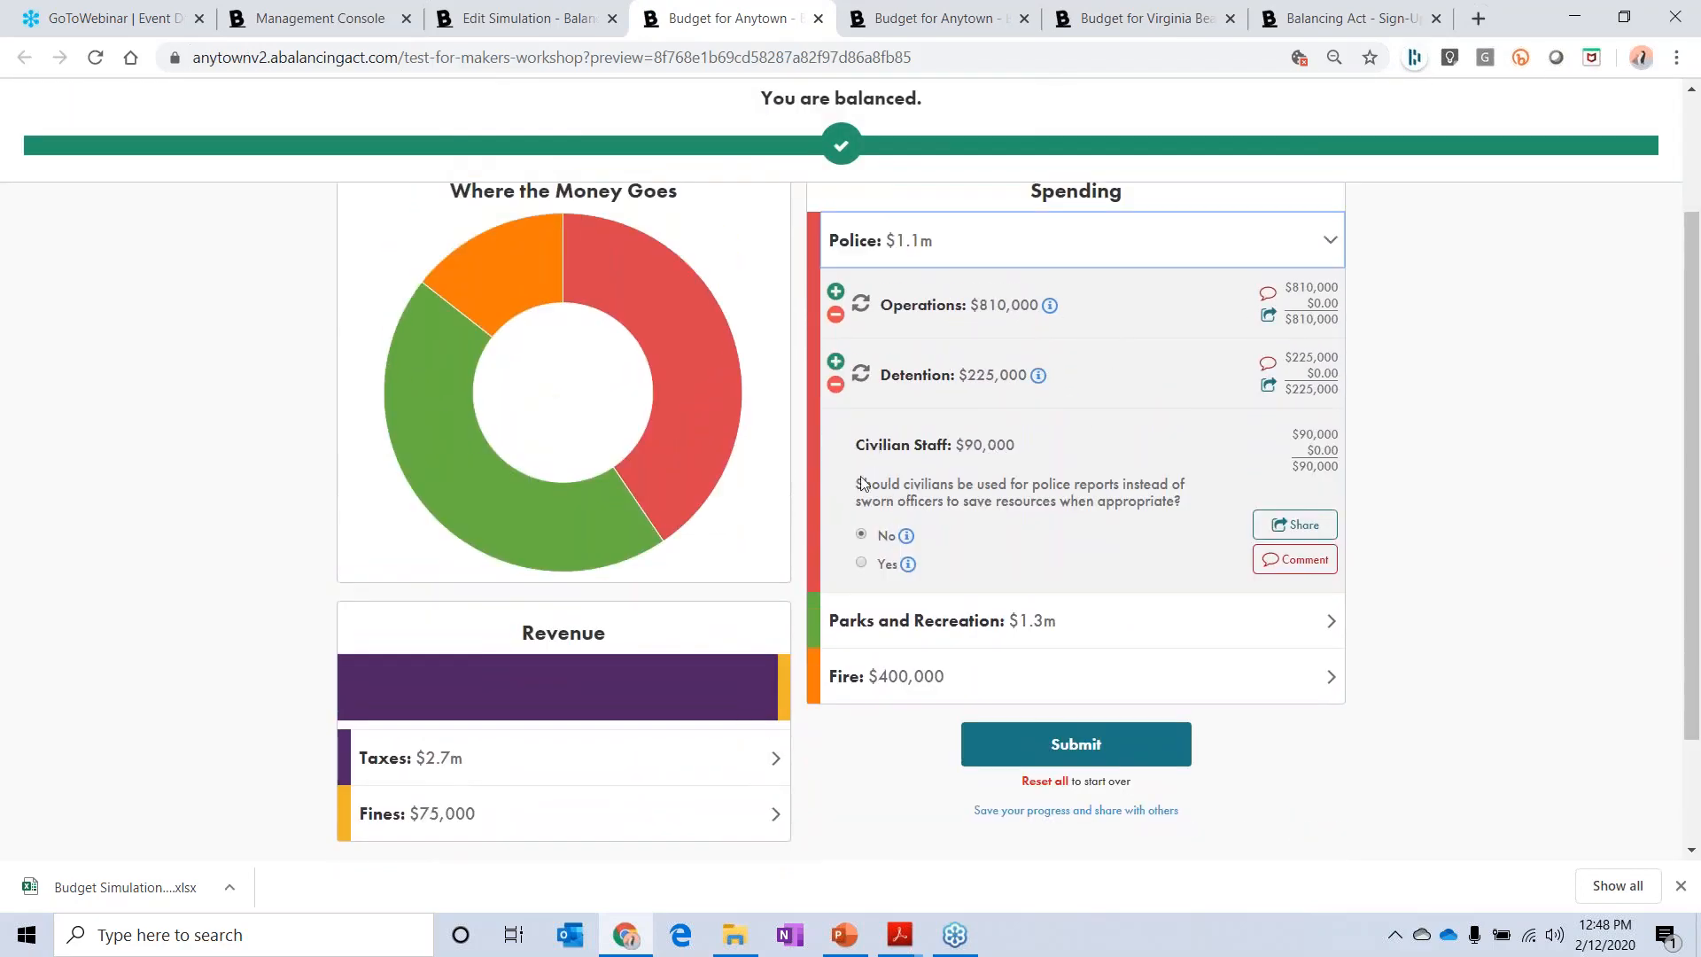
# Step: Review the Civilian Staff scenario question and the information for both options, and test the "Yes" answer
pyautogui.moveTo(863, 484); pyautogui.dragTo(1135, 497)
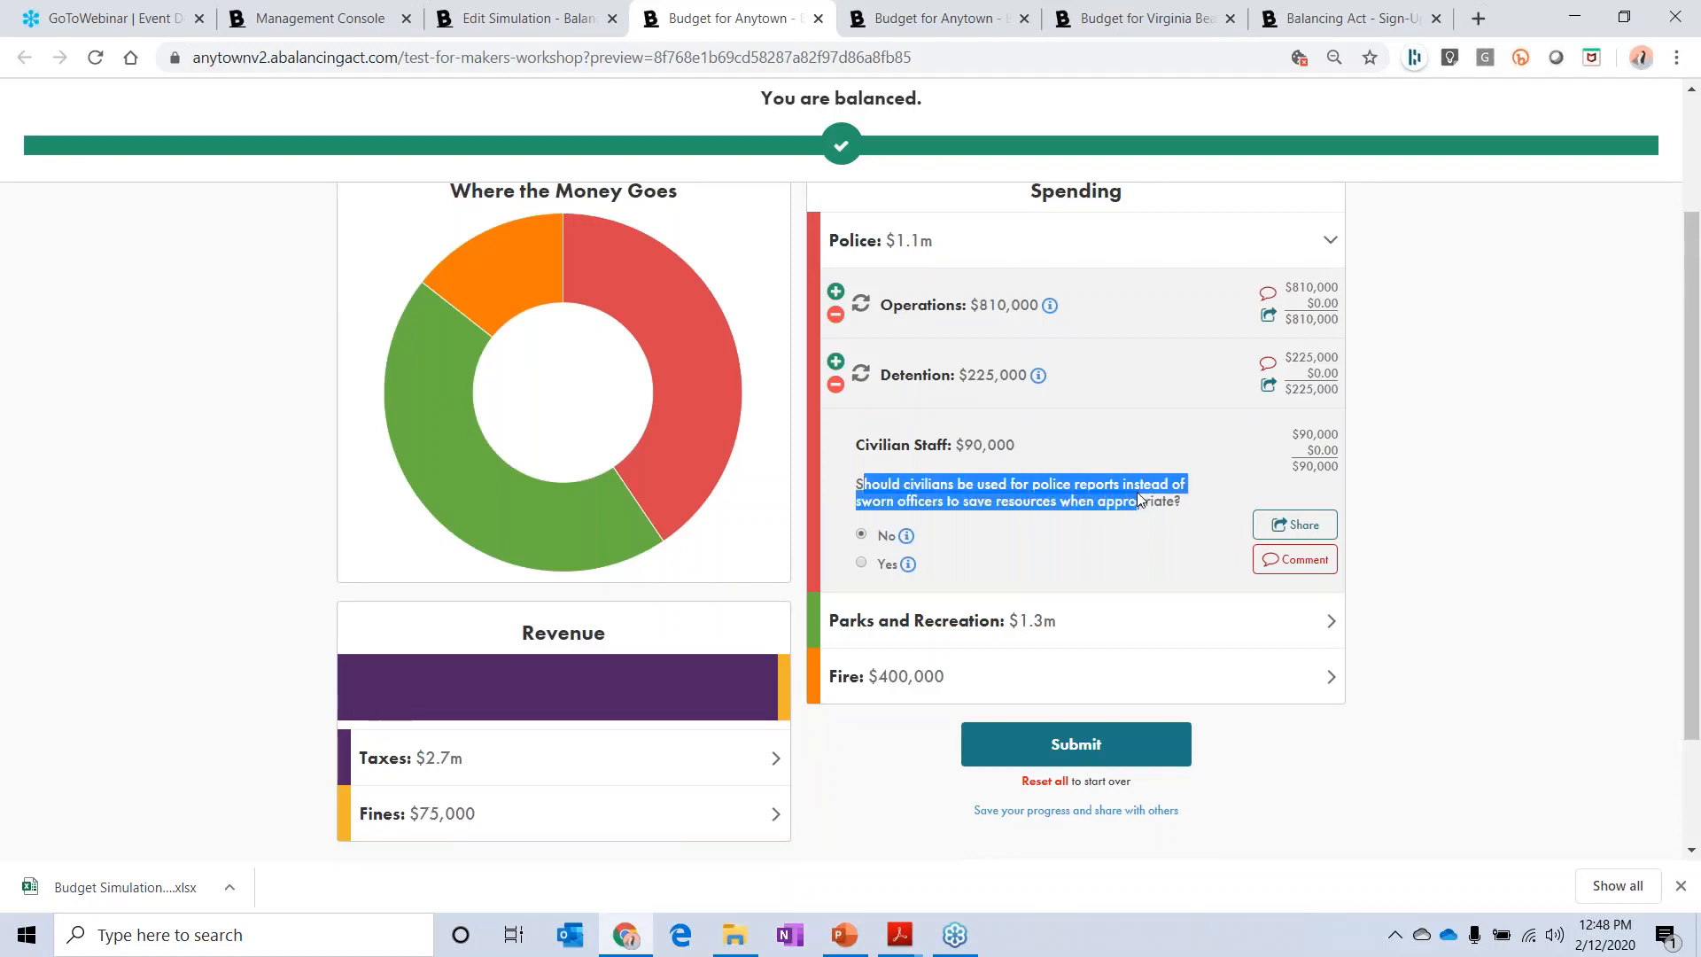
pyautogui.click(905, 535)
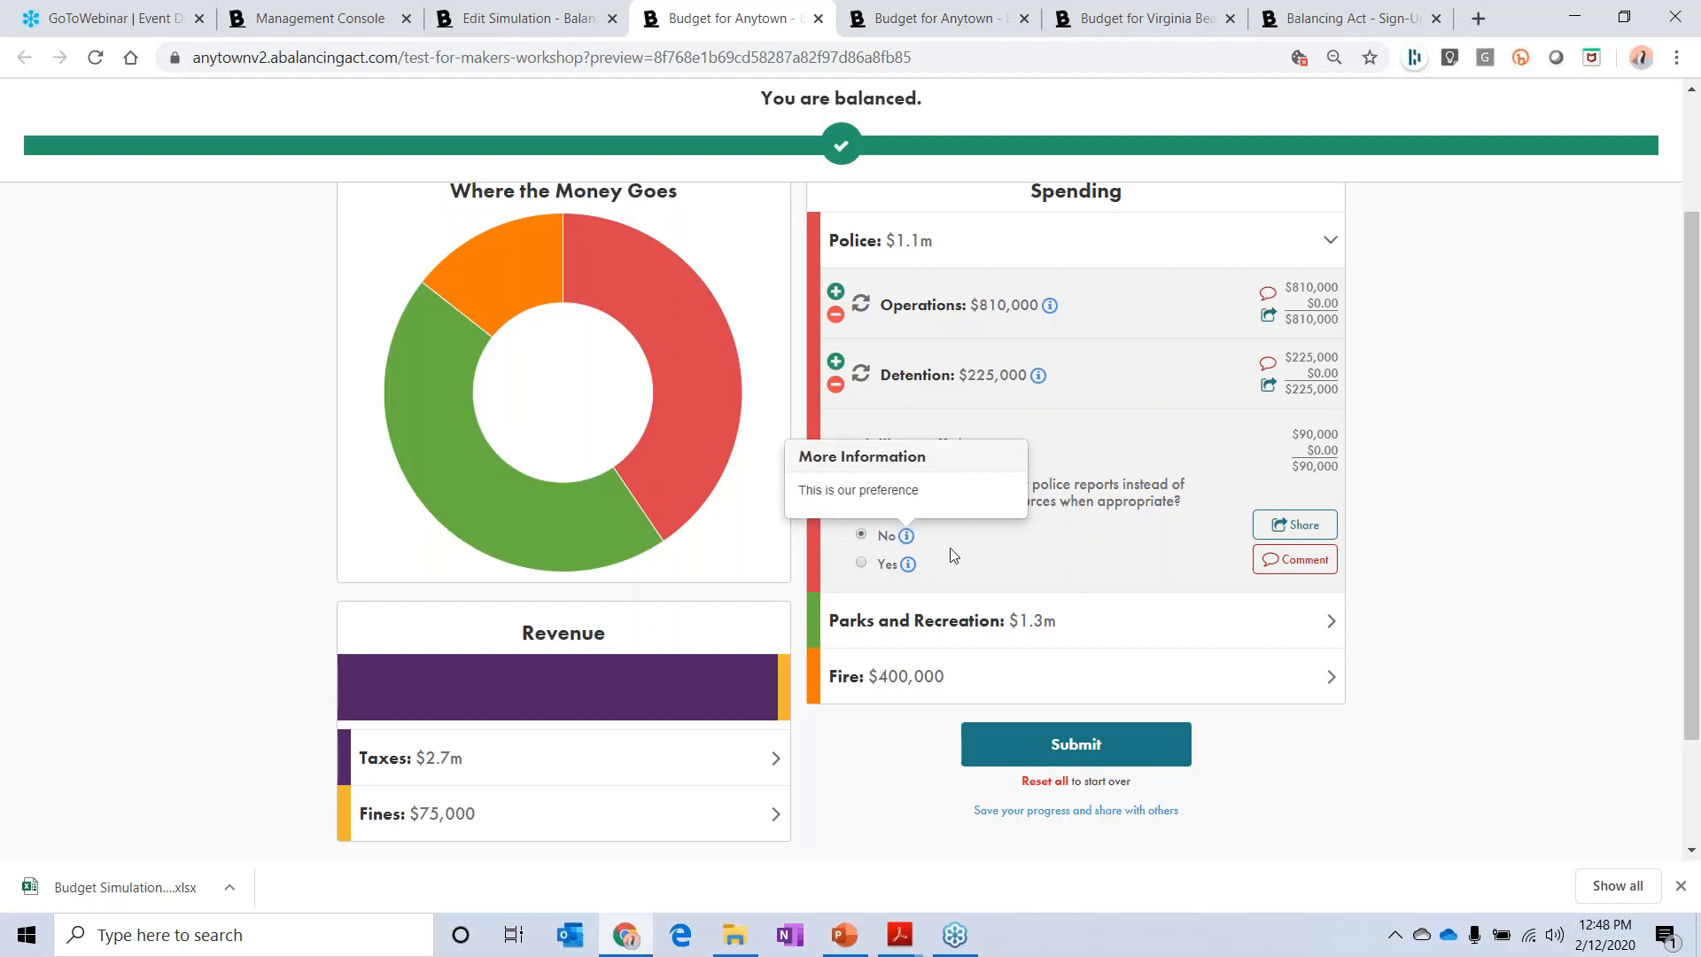
pyautogui.click(908, 564)
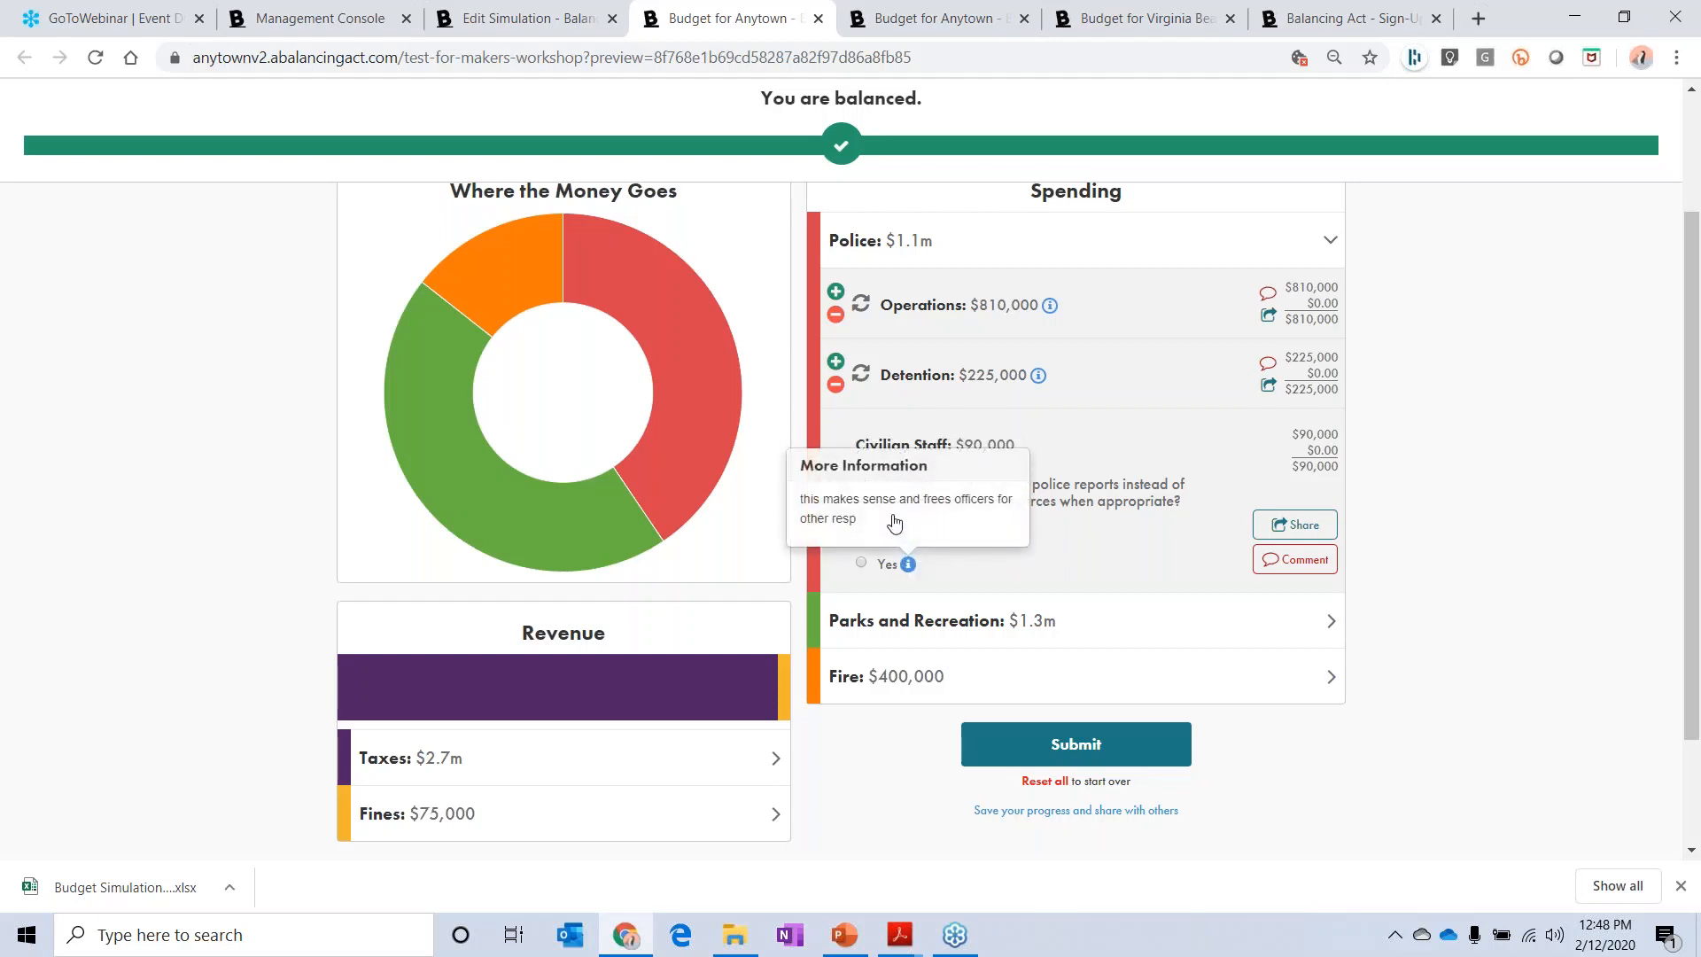
pyautogui.click(1042, 563)
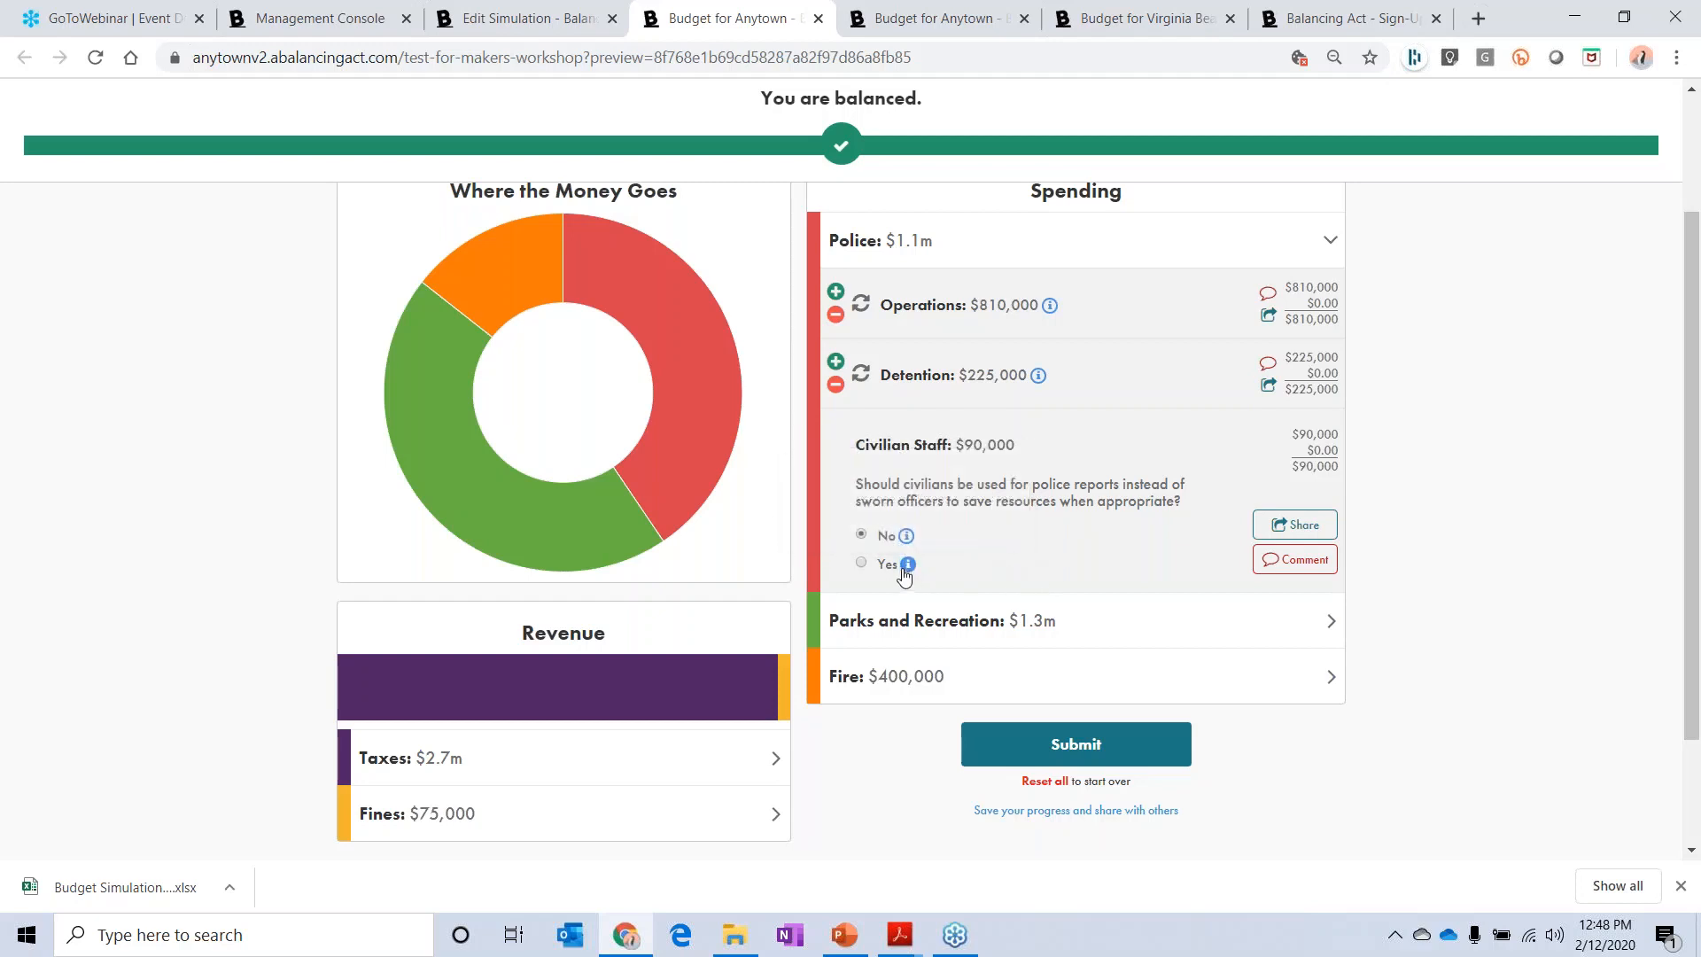
pyautogui.click(862, 564)
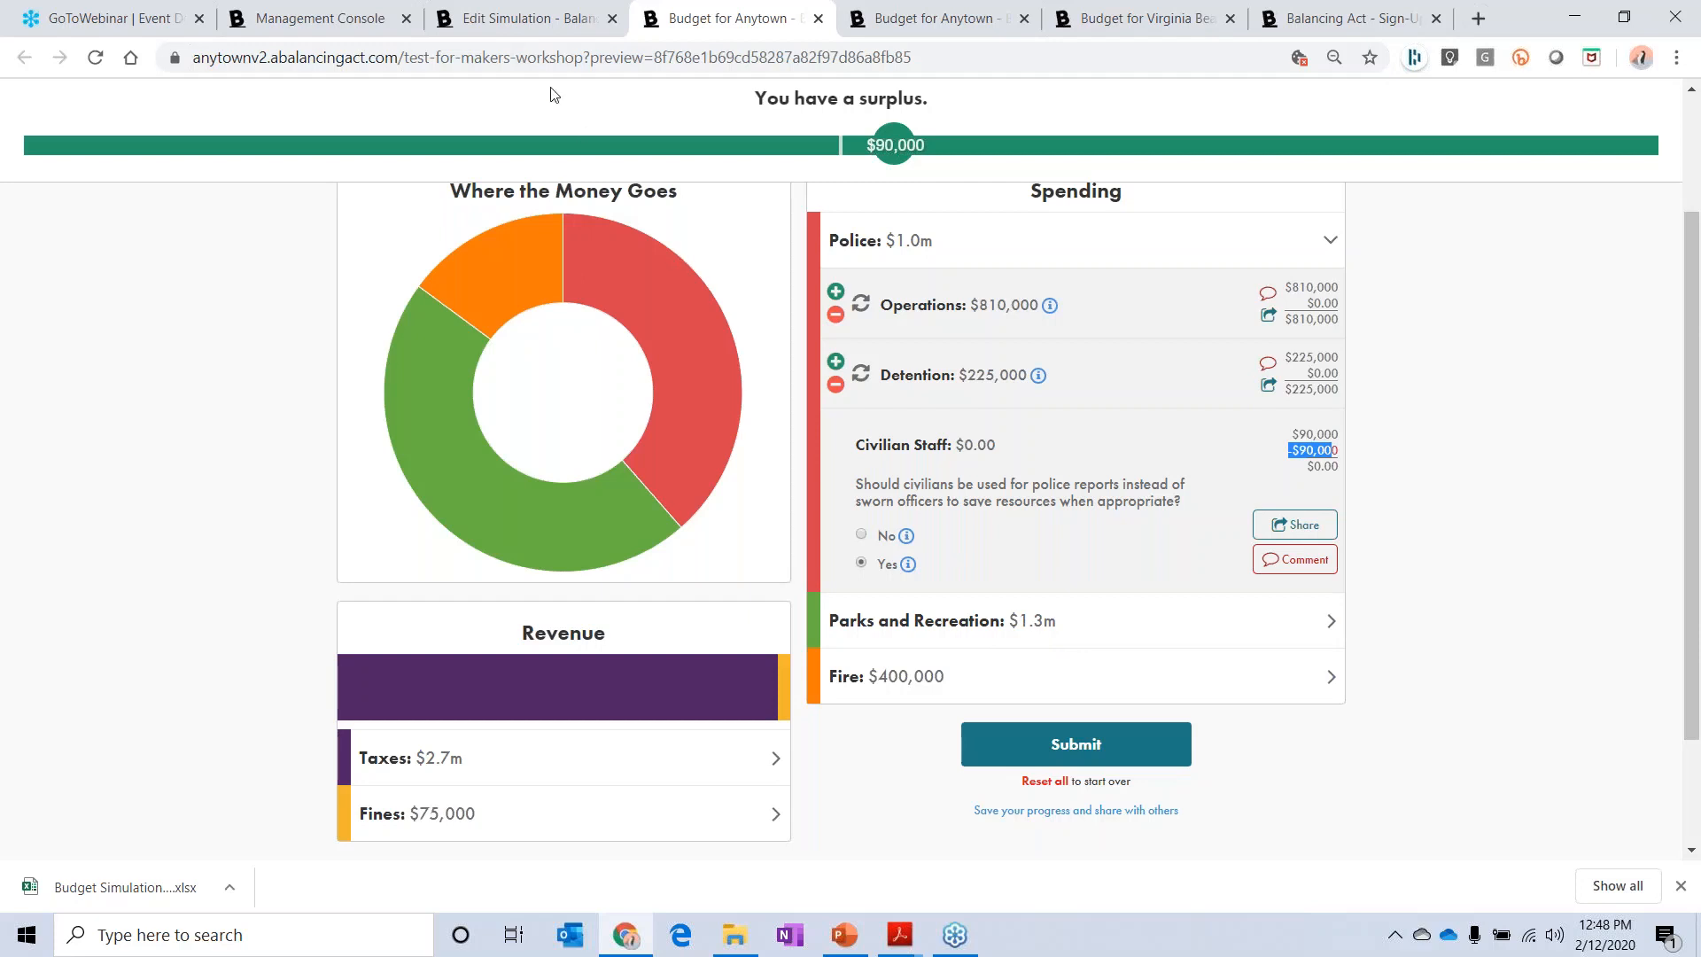
# Step: Return to the simulation editor, open the standard +/- settings for Parks, and try the item lock on and off
pyautogui.click(530, 24)
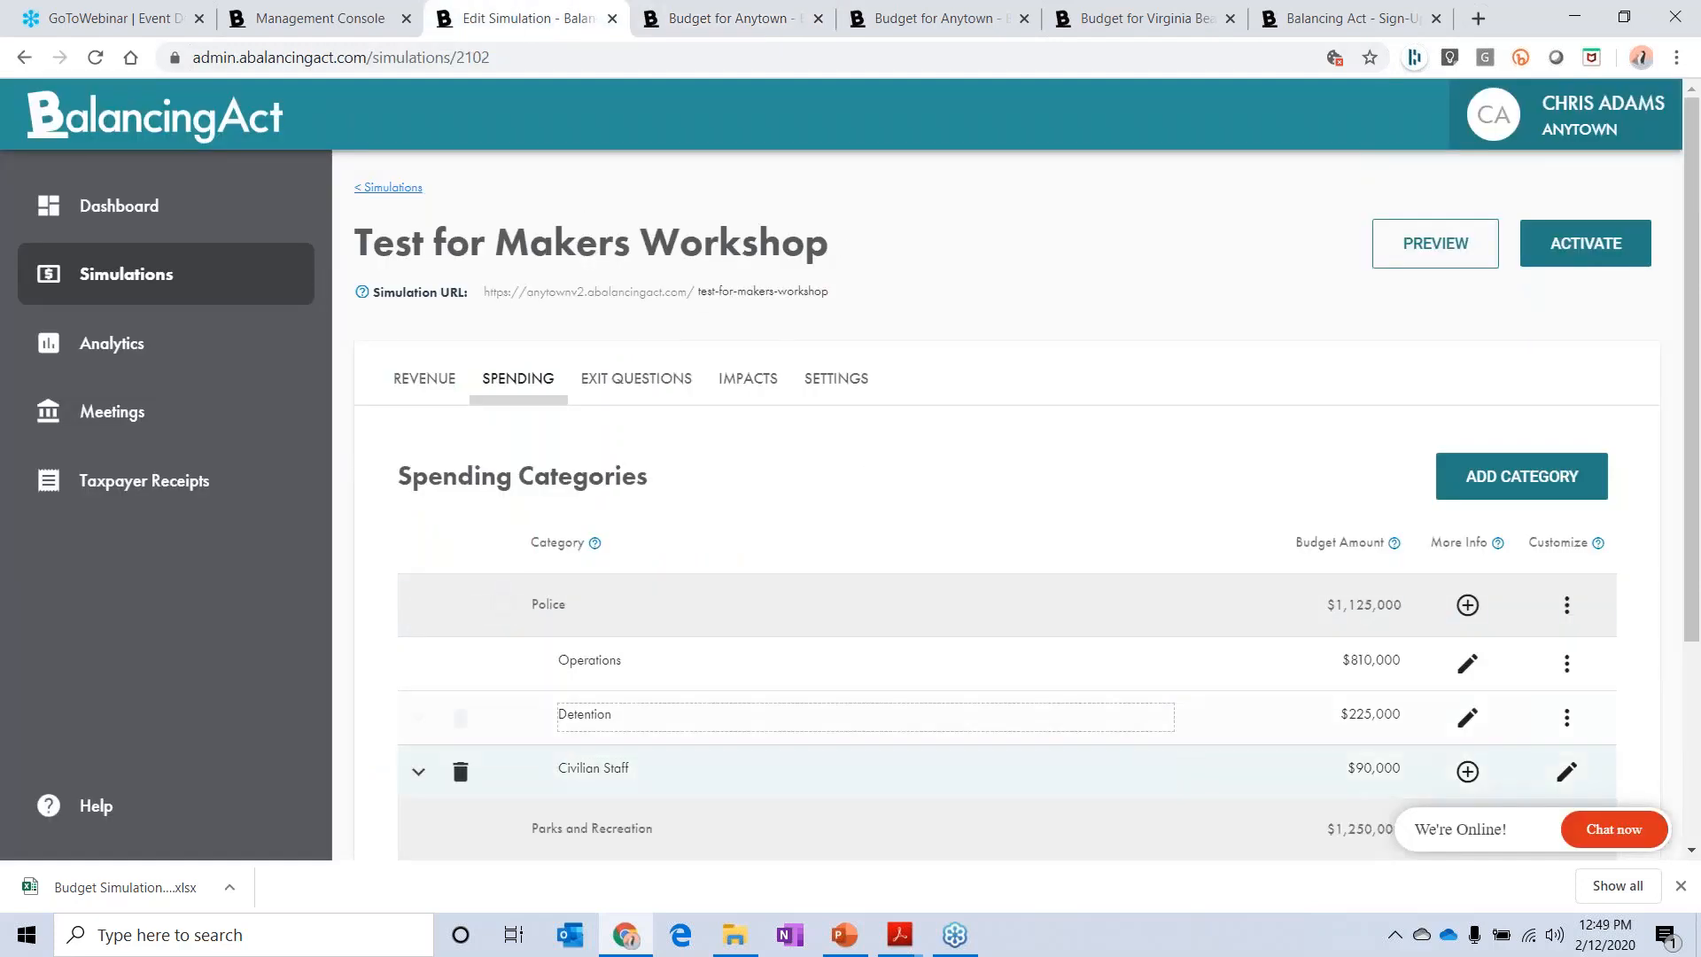
pyautogui.scroll(-3, 762, 673)
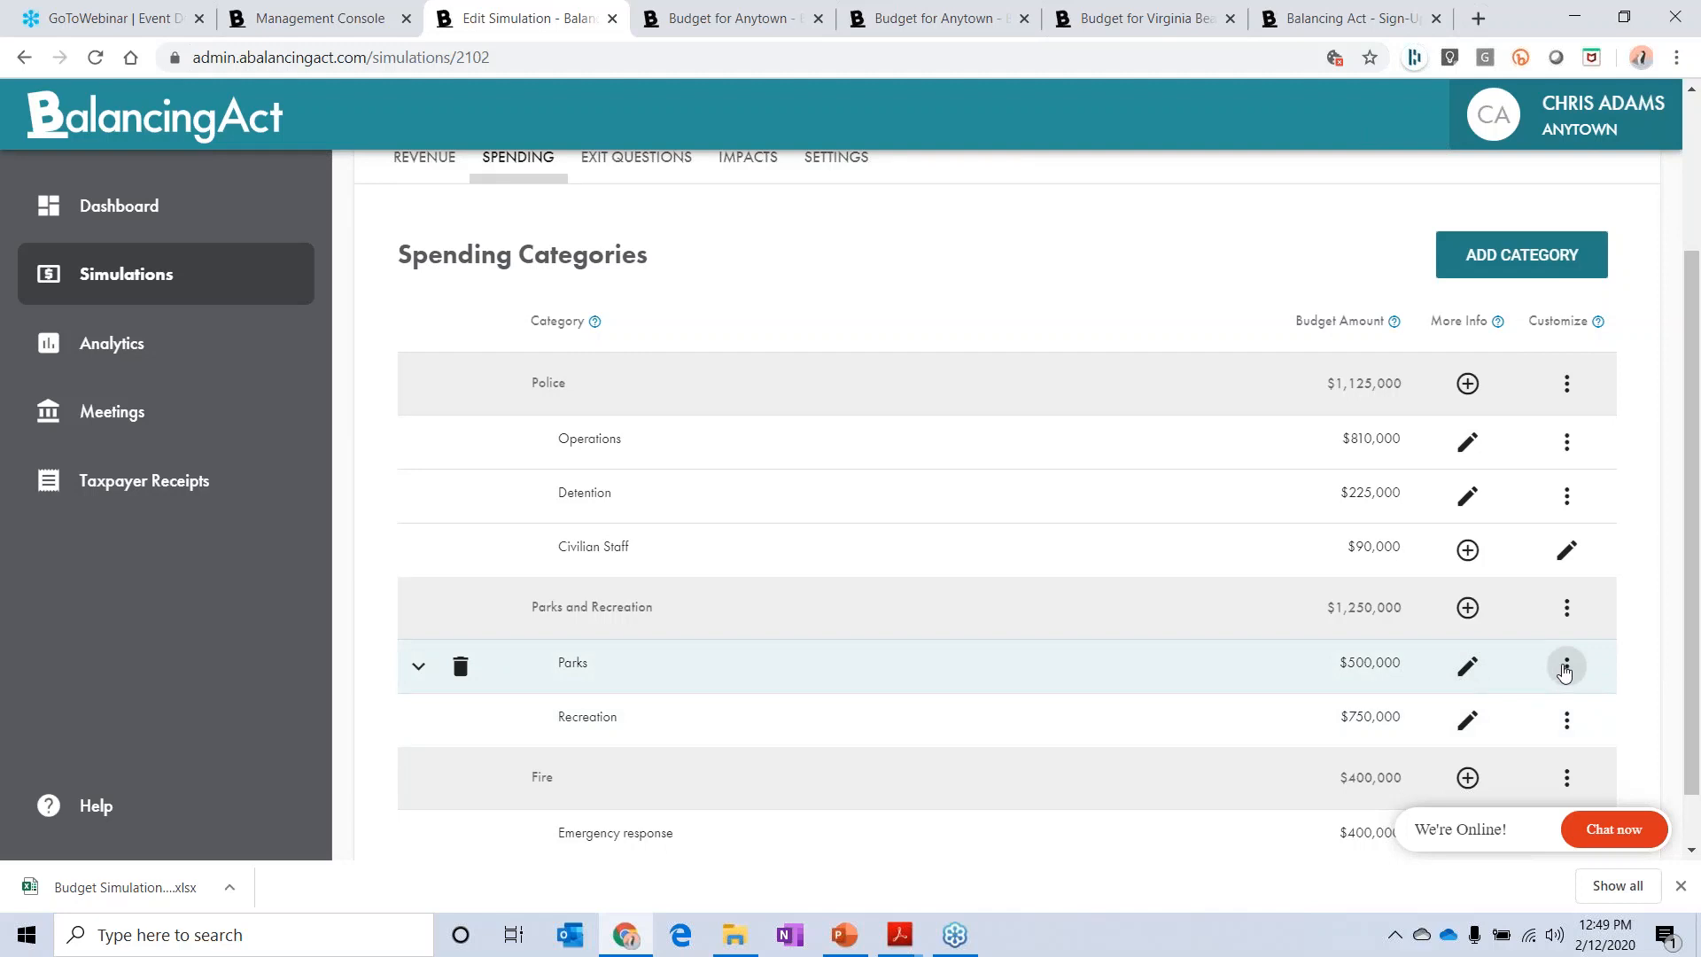
pyautogui.click(1565, 667)
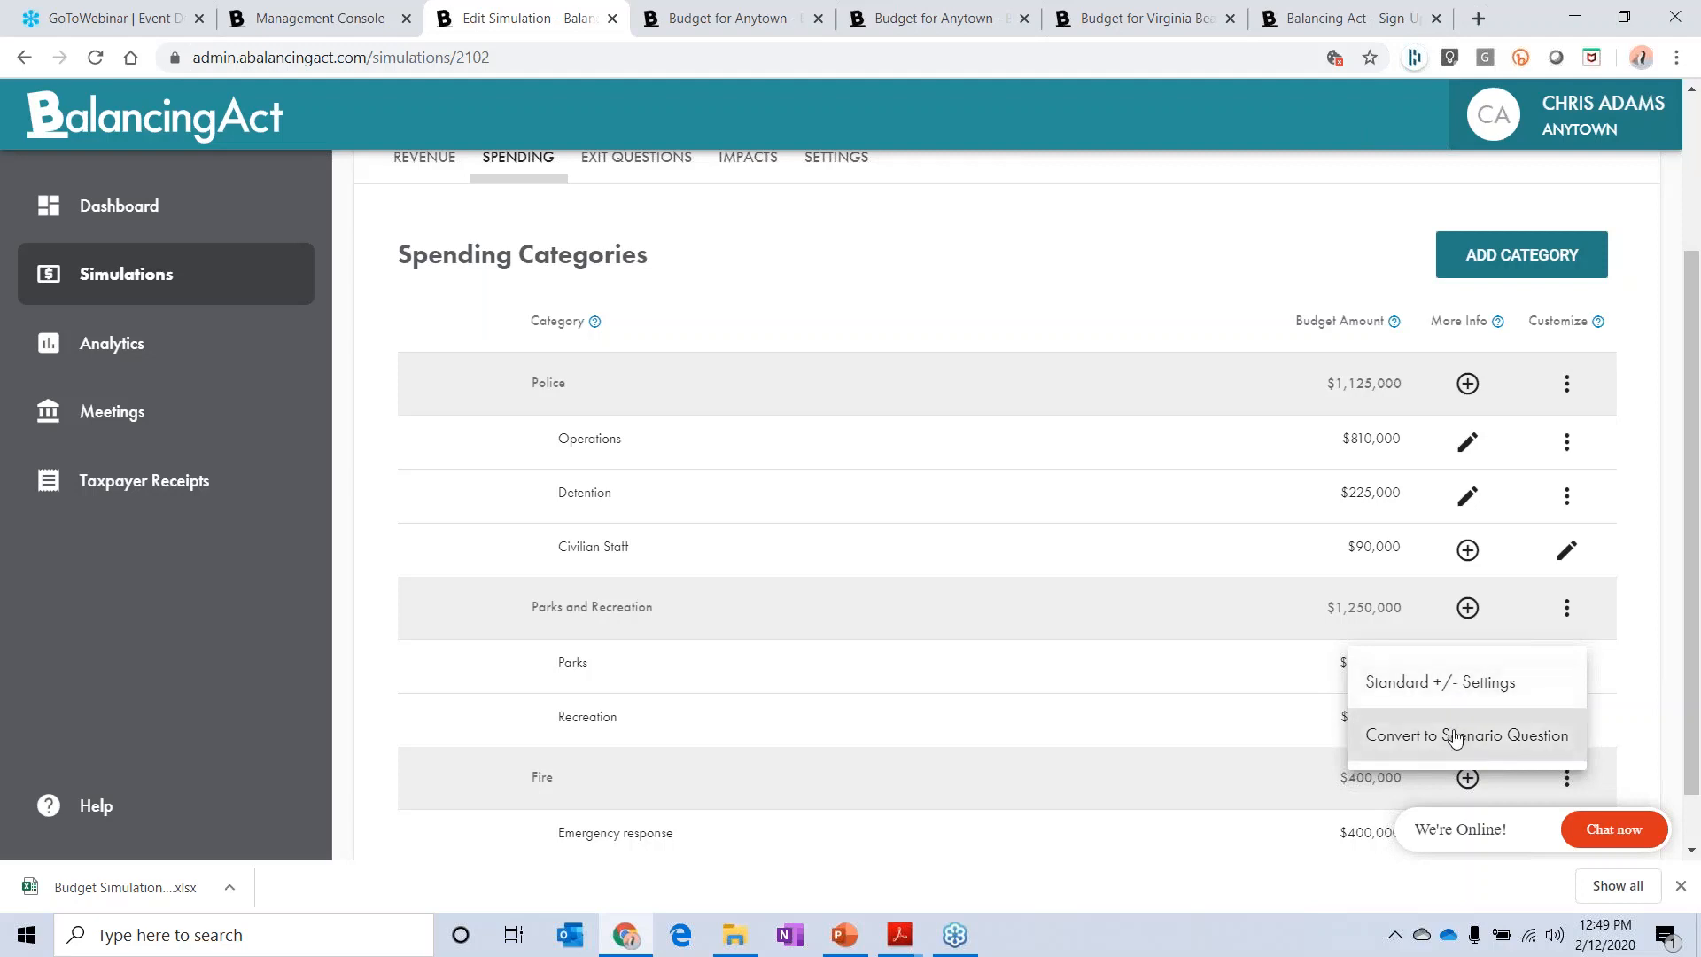
pyautogui.click(1436, 683)
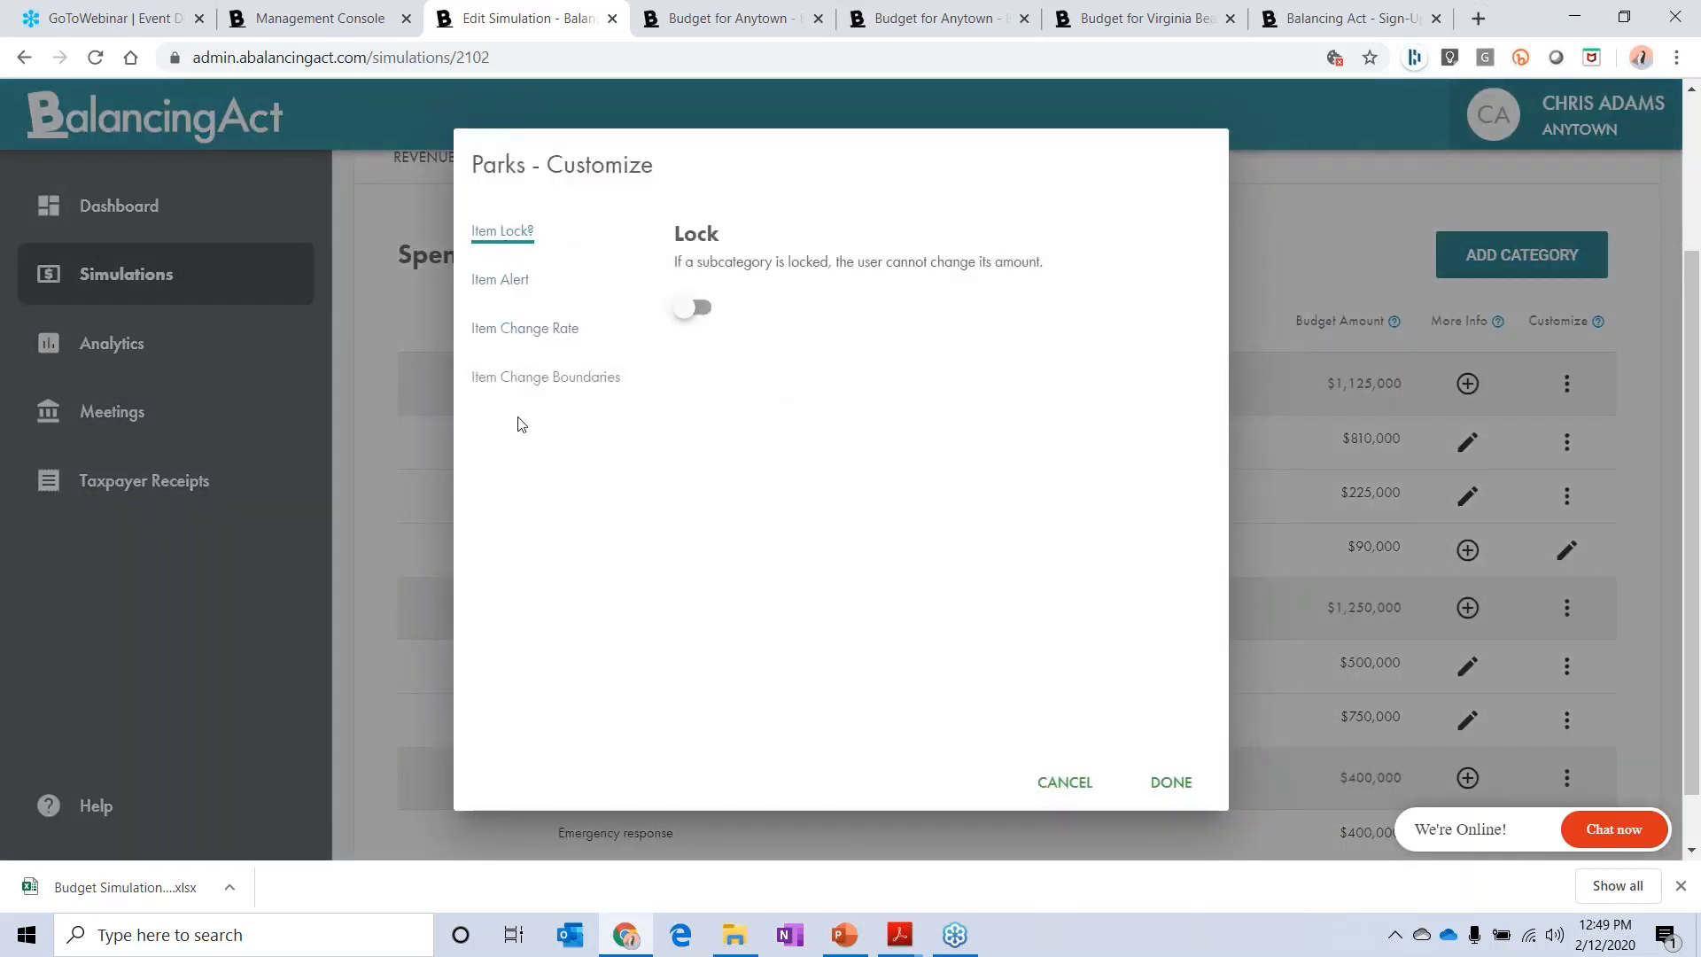
pyautogui.click(691, 310)
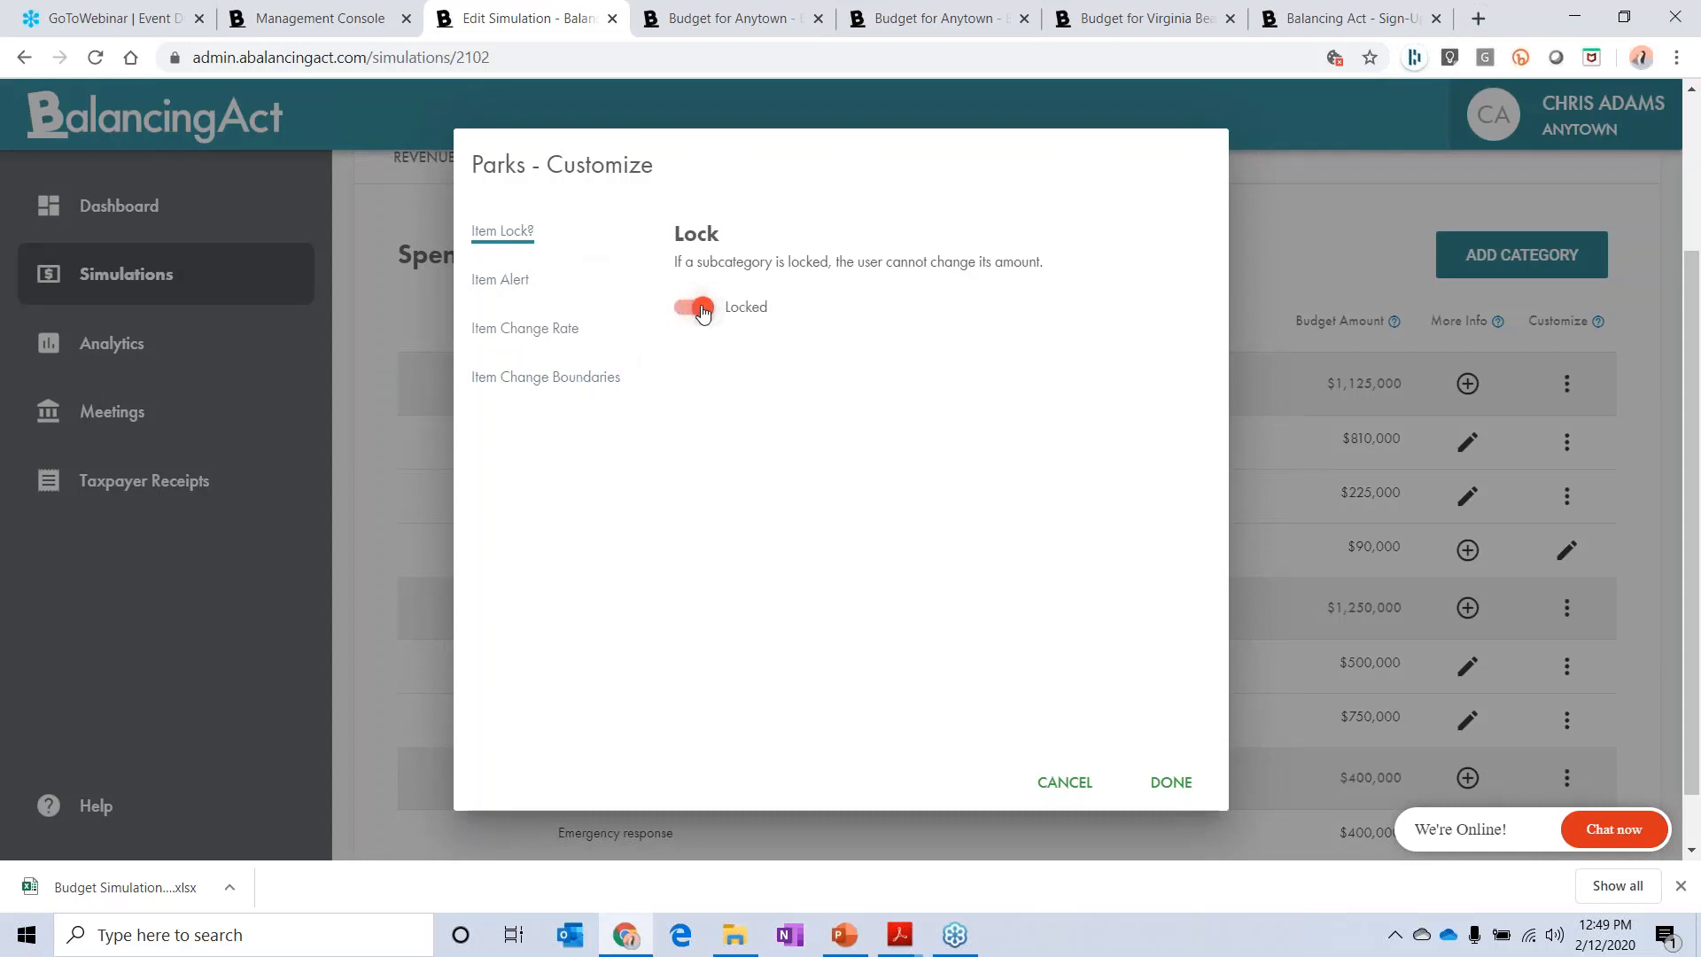
pyautogui.click(701, 309)
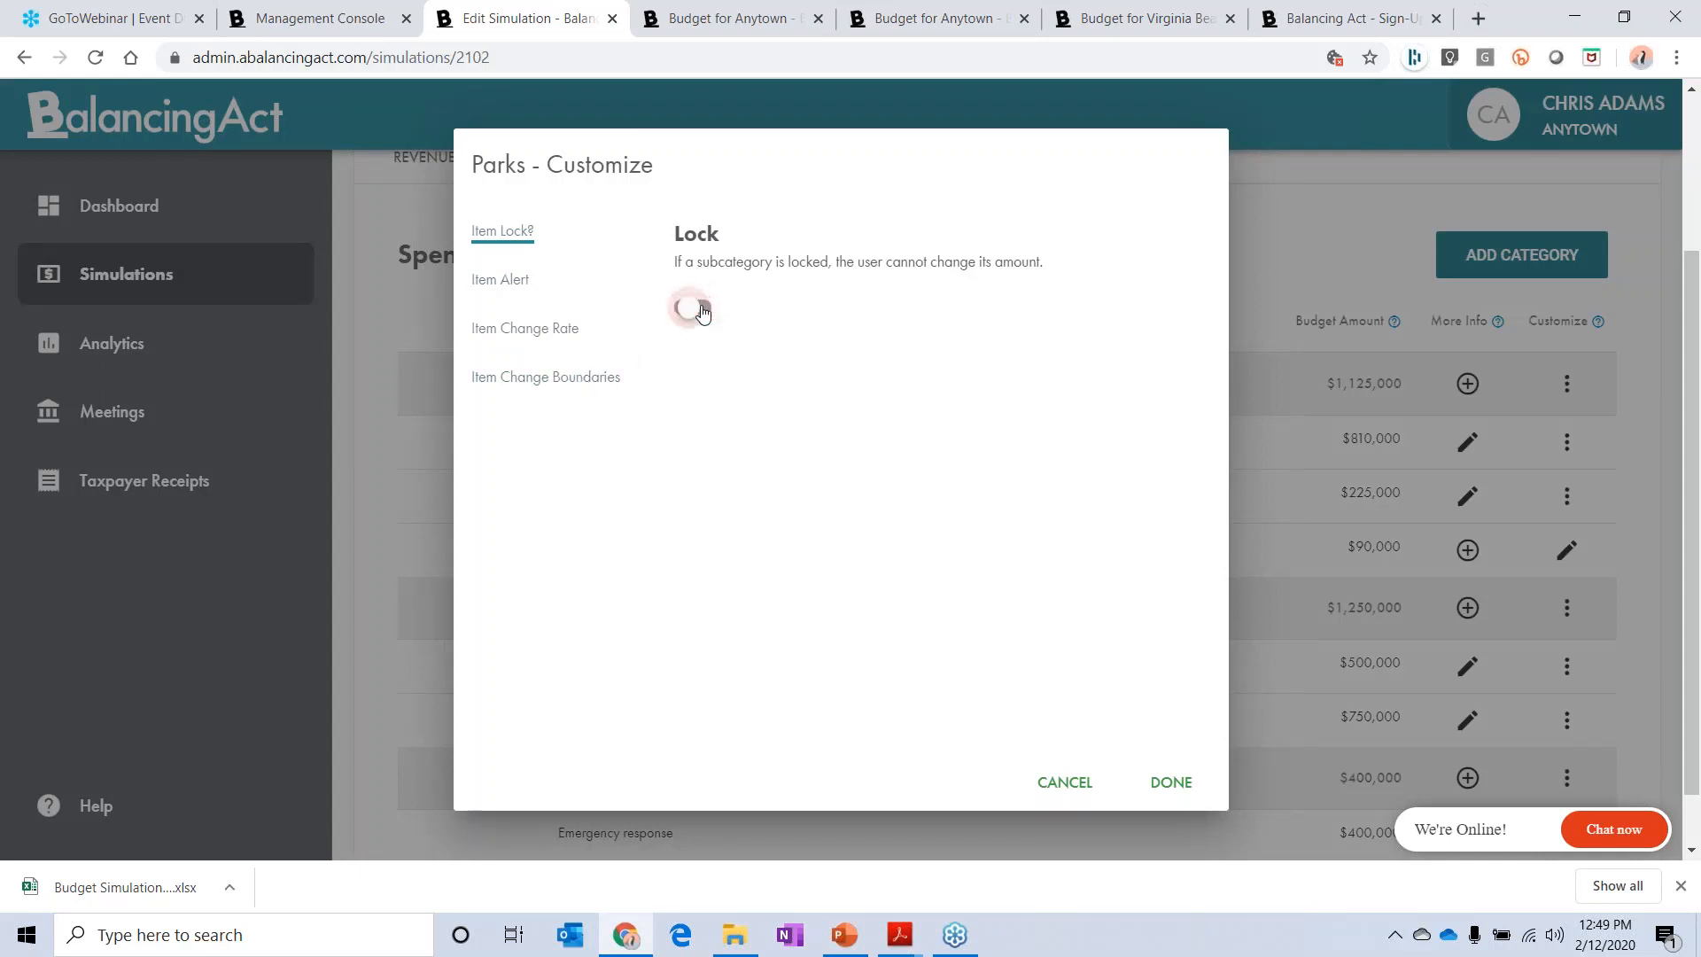
# Step: Examine the item alert, change rate, and change boundaries settings for Parks, and close them without saving
pyautogui.click(519, 281)
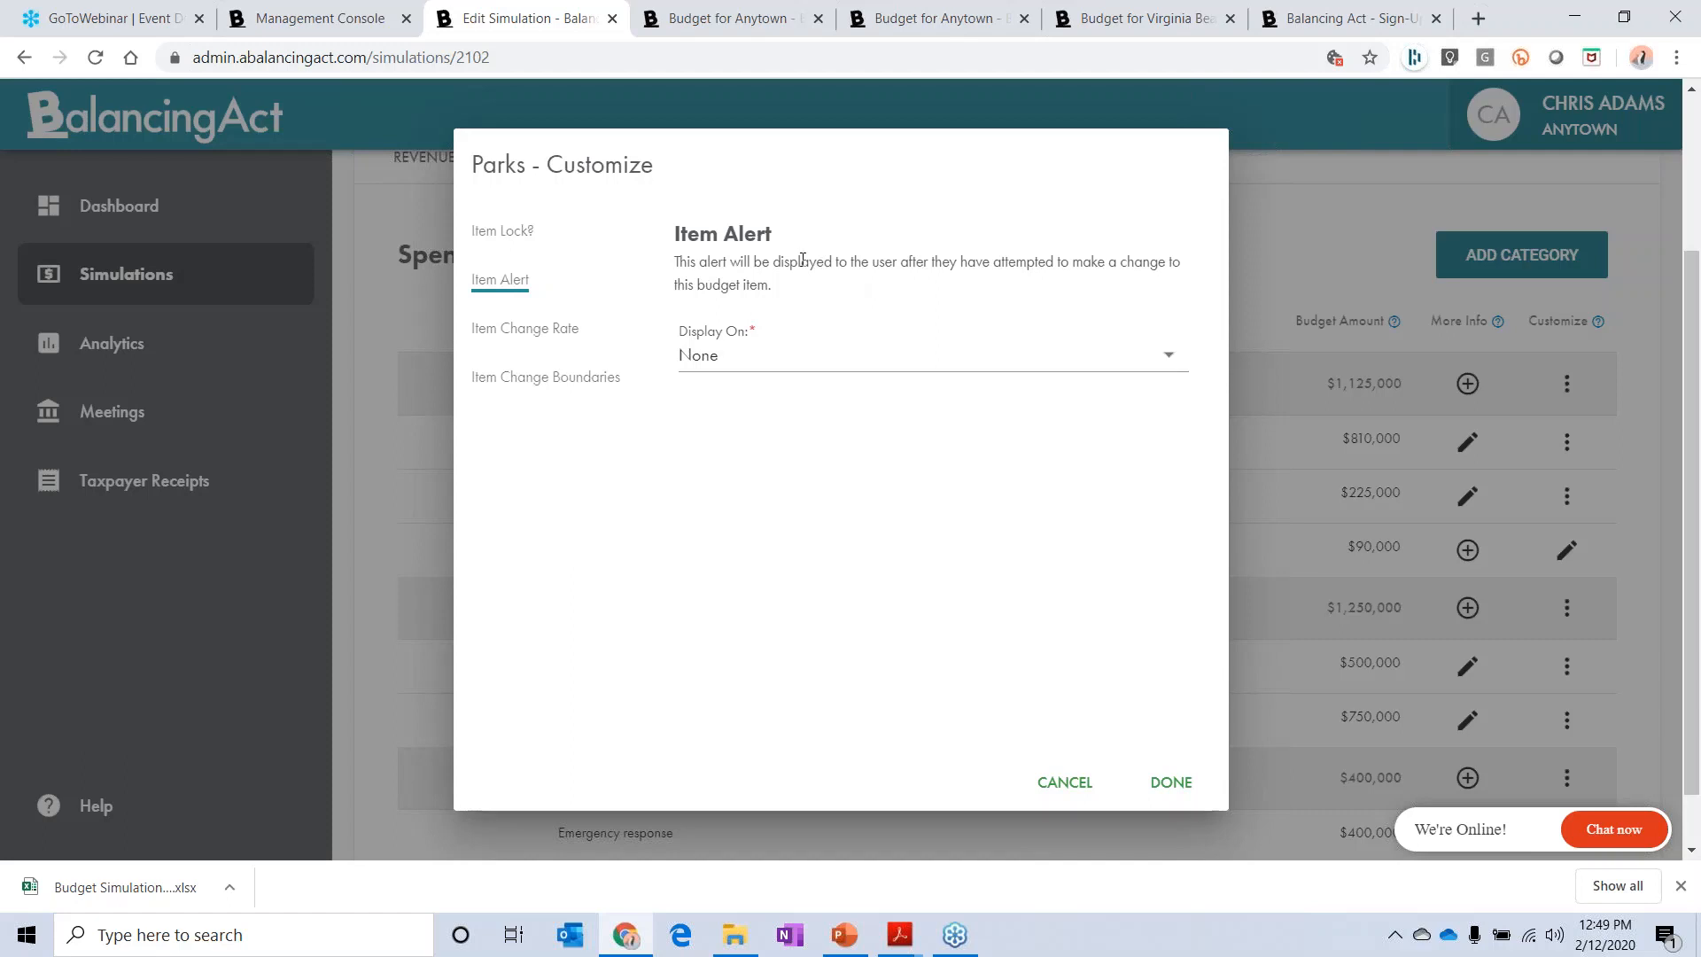
pyautogui.click(774, 372)
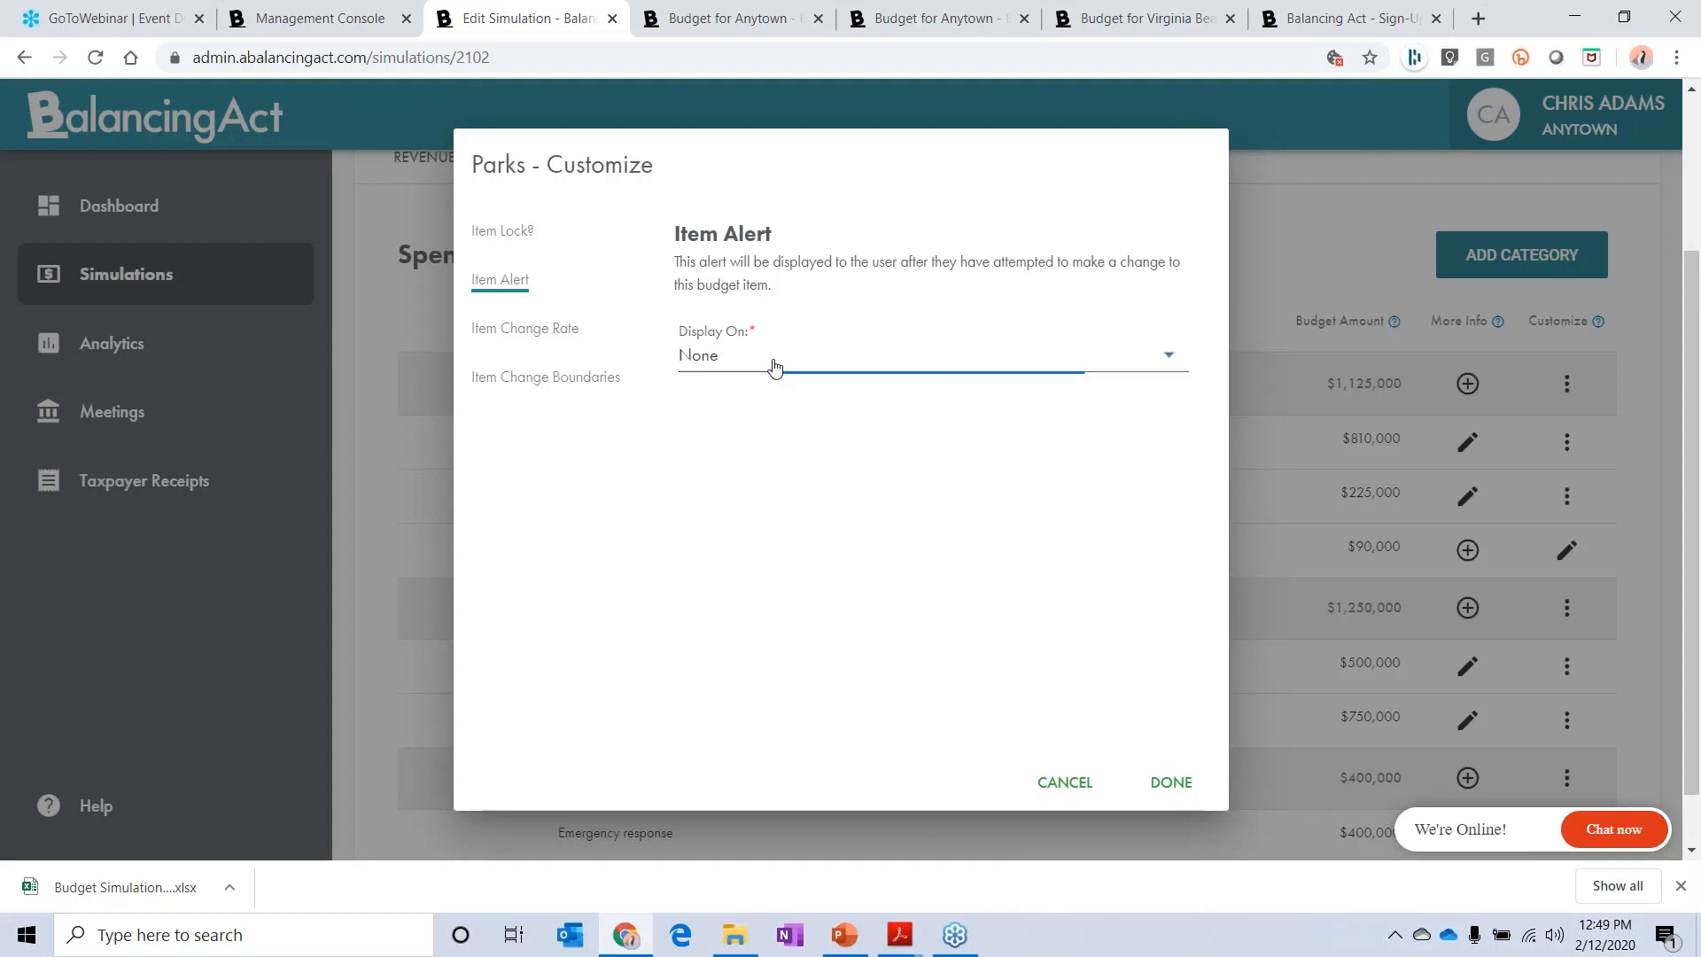
pyautogui.click(848, 260)
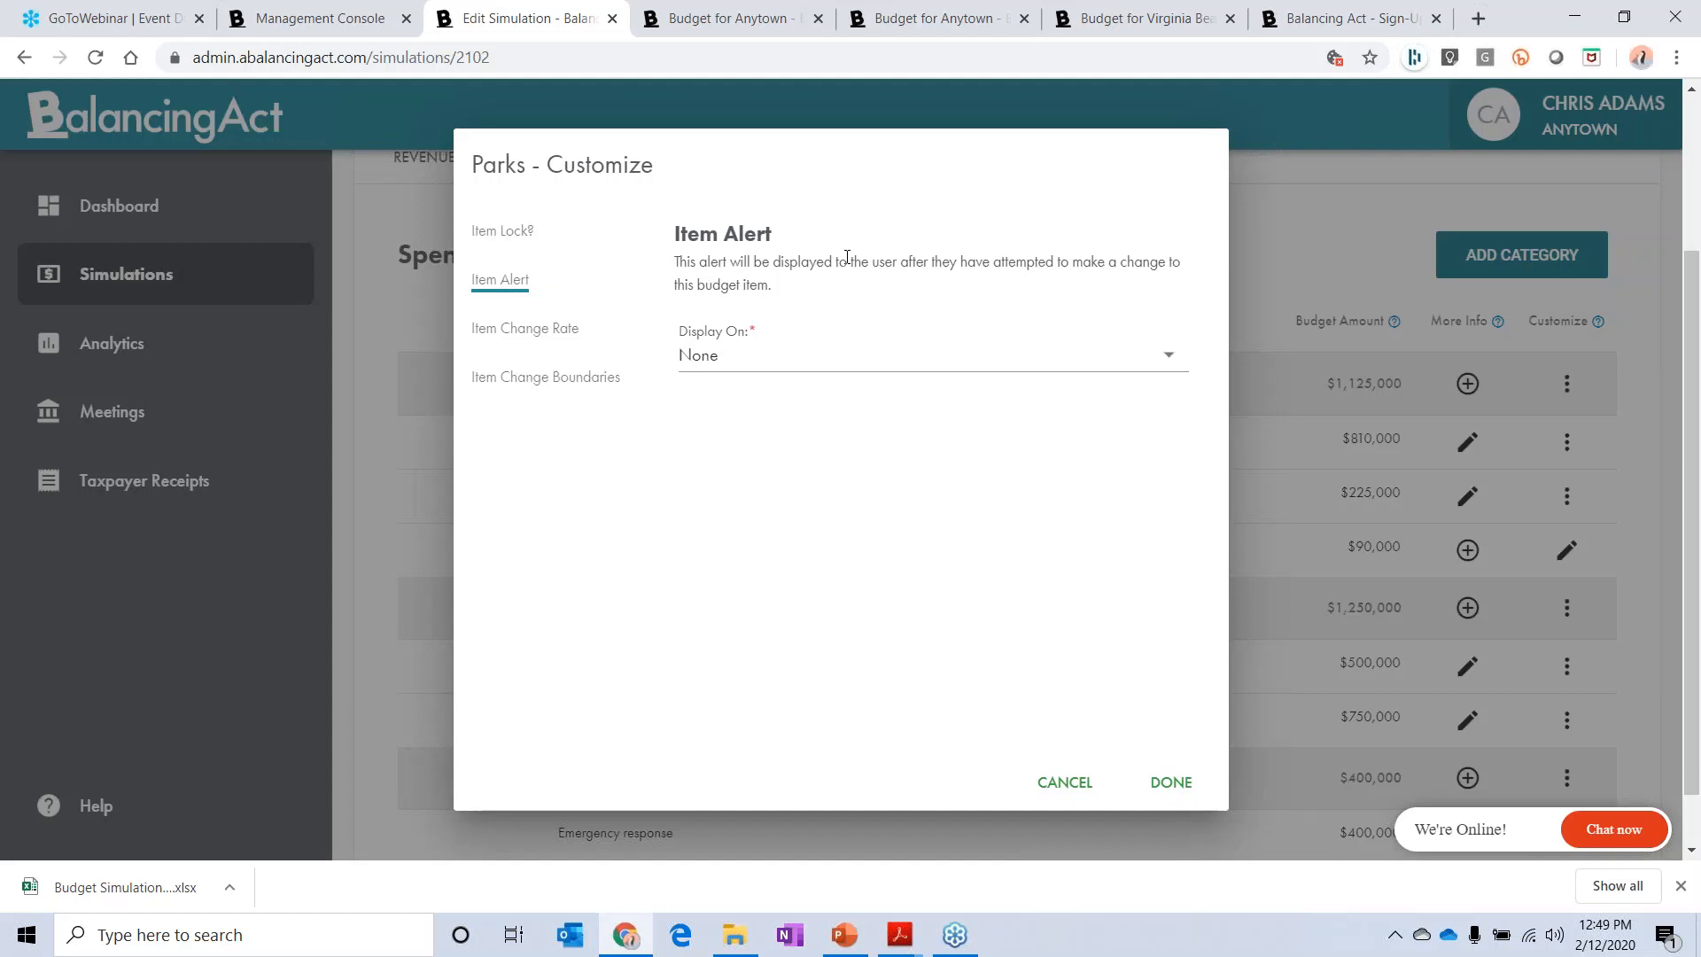
pyautogui.click(550, 331)
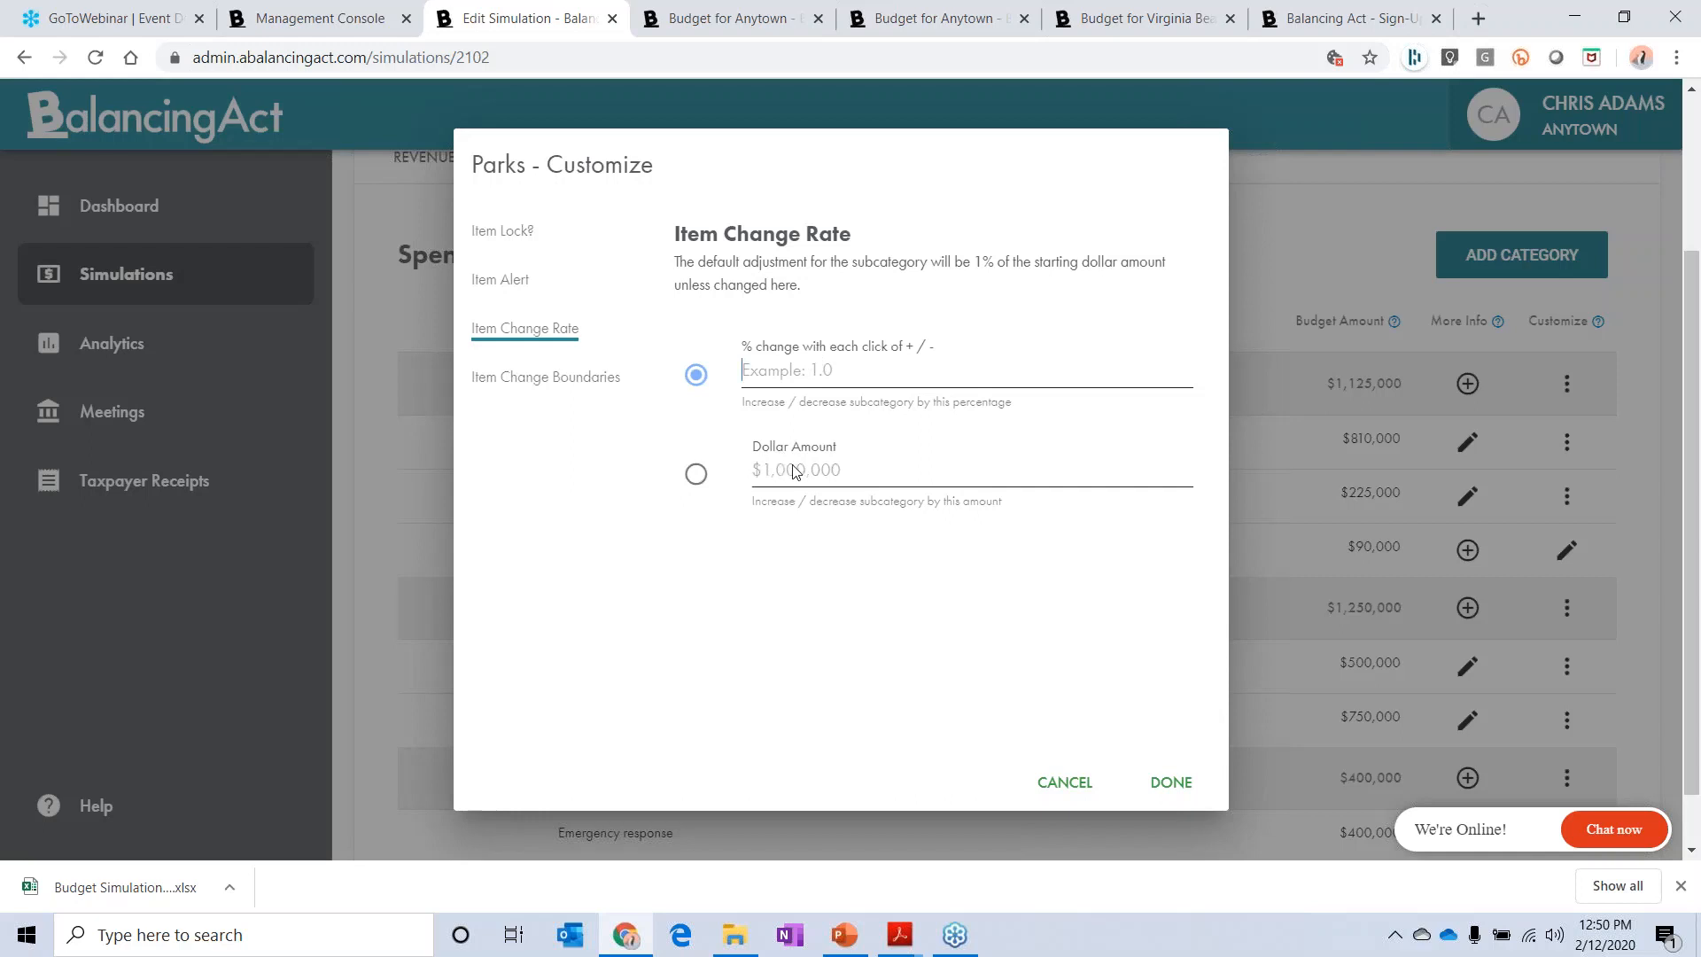
pyautogui.click(696, 473)
pyautogui.click(564, 379)
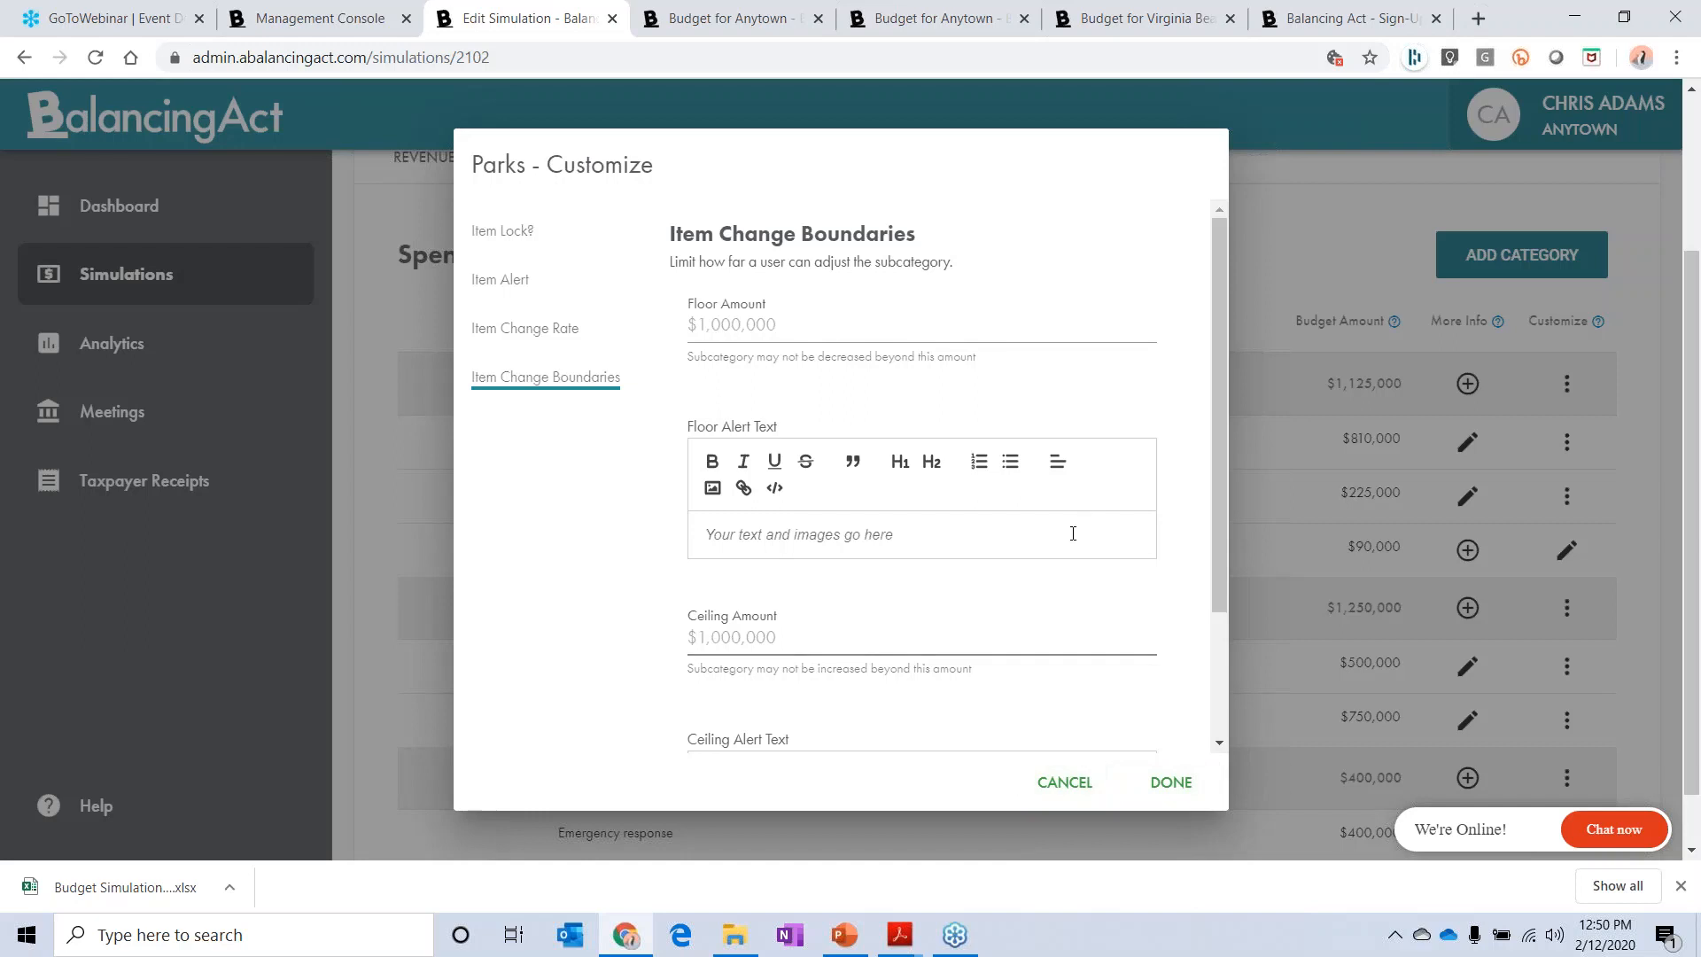
pyautogui.click(1090, 784)
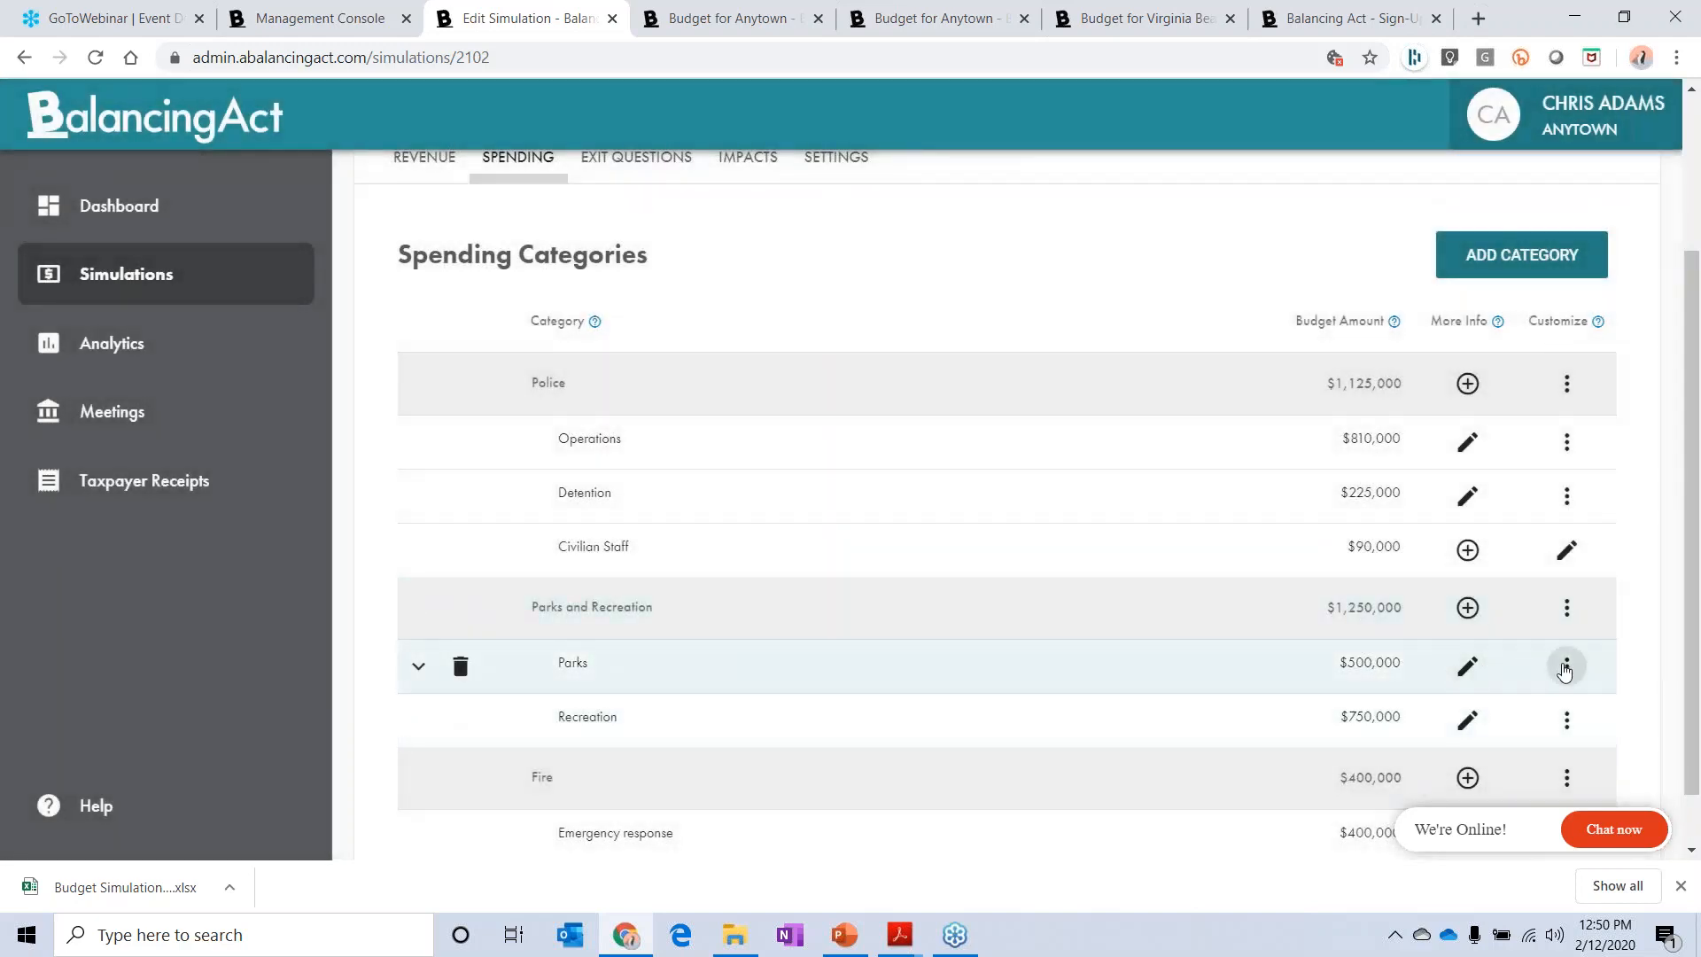
# Step: Open the standard +/- settings for Parks and set the item change boundaries' floor amount to $480,000
pyautogui.click(1564, 666)
pyautogui.click(1441, 683)
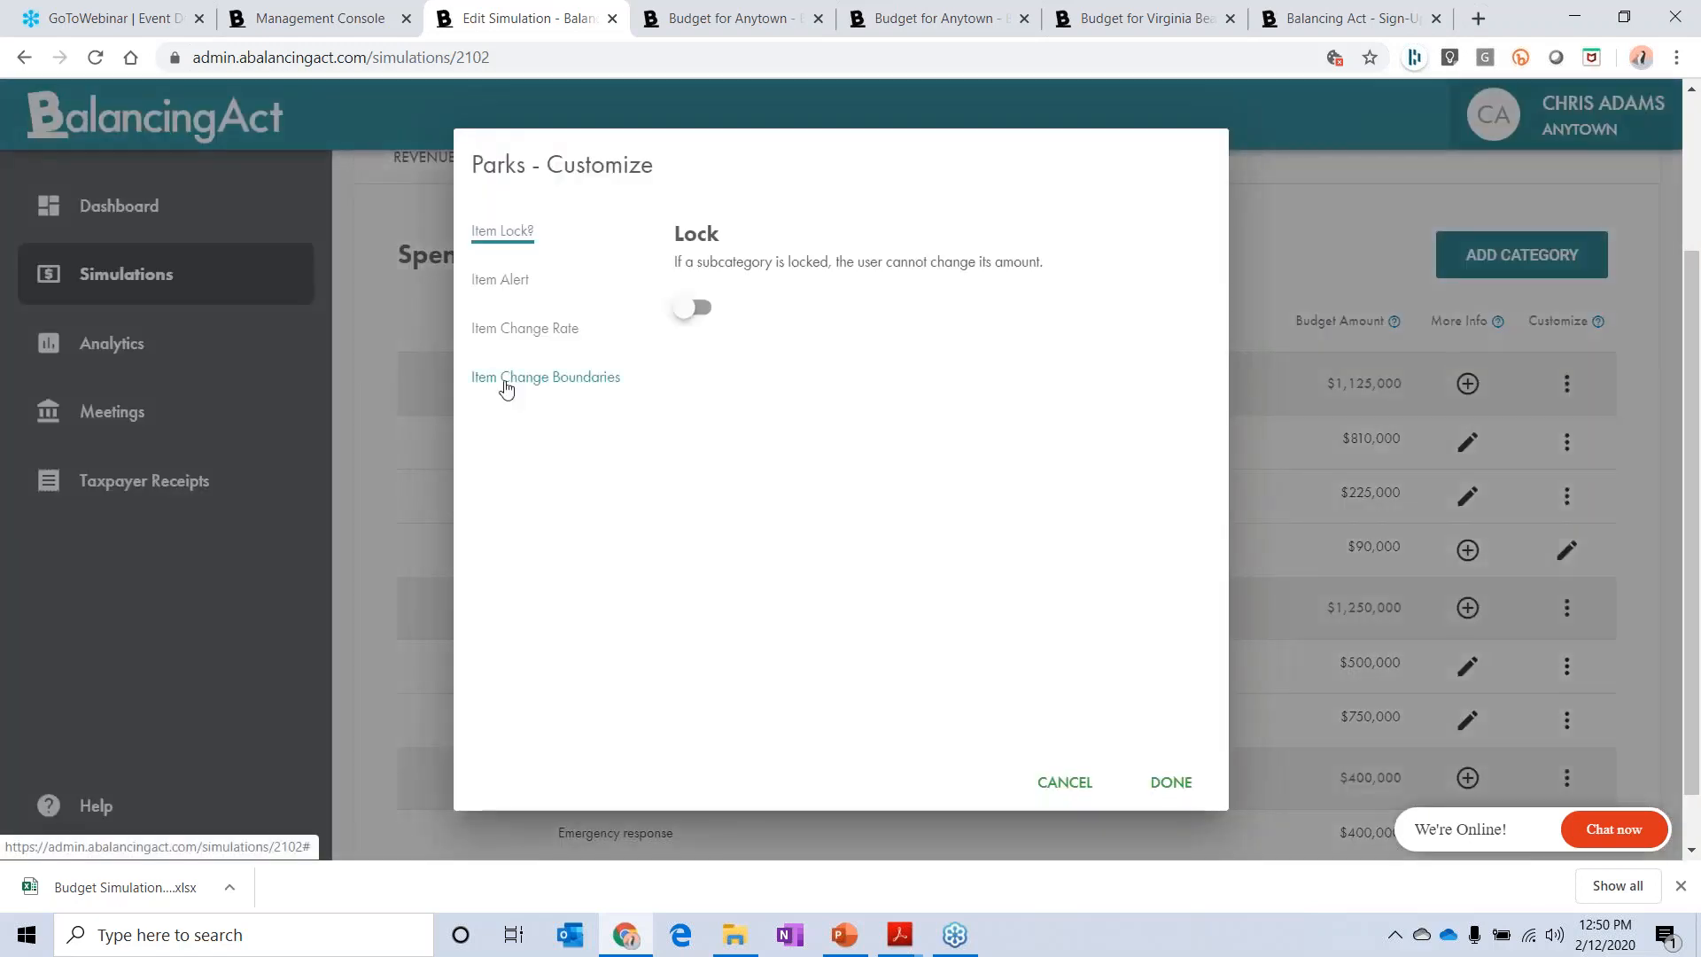
pyautogui.click(503, 381)
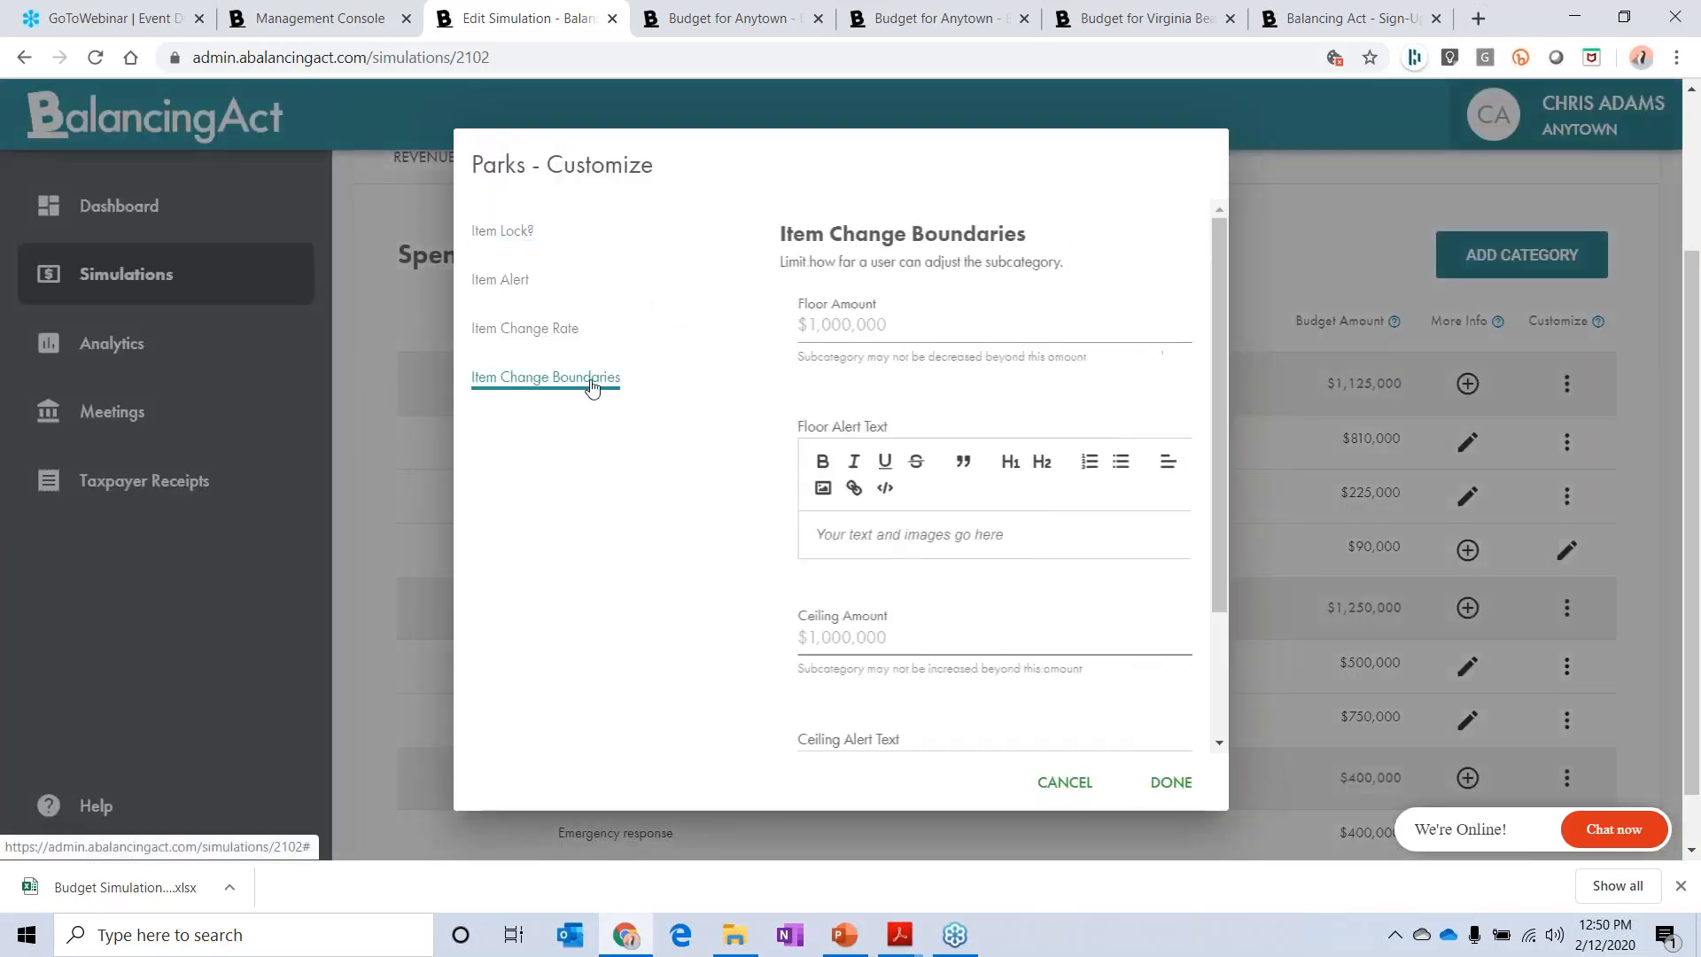
pyautogui.click(764, 333)
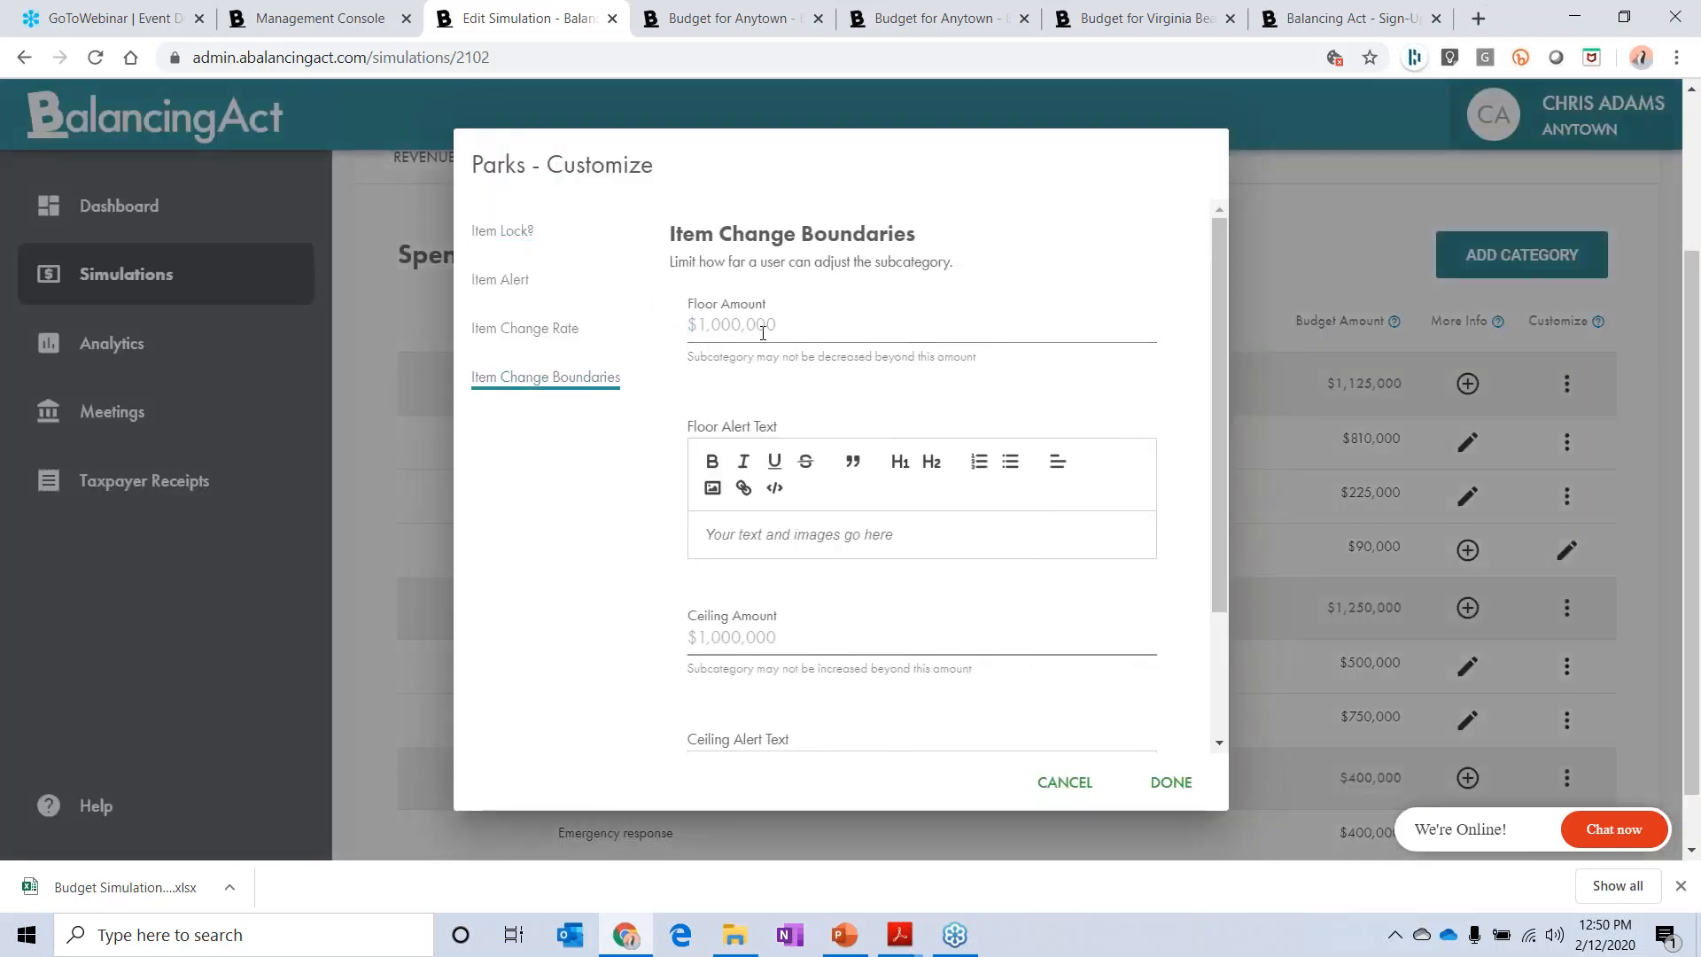
pyautogui.write('480000')
# Step: Enter "Can't cut more than this." as the Parks floor alert text, leave the ceiling amount empty, and save the settings
pyautogui.click(874, 529)
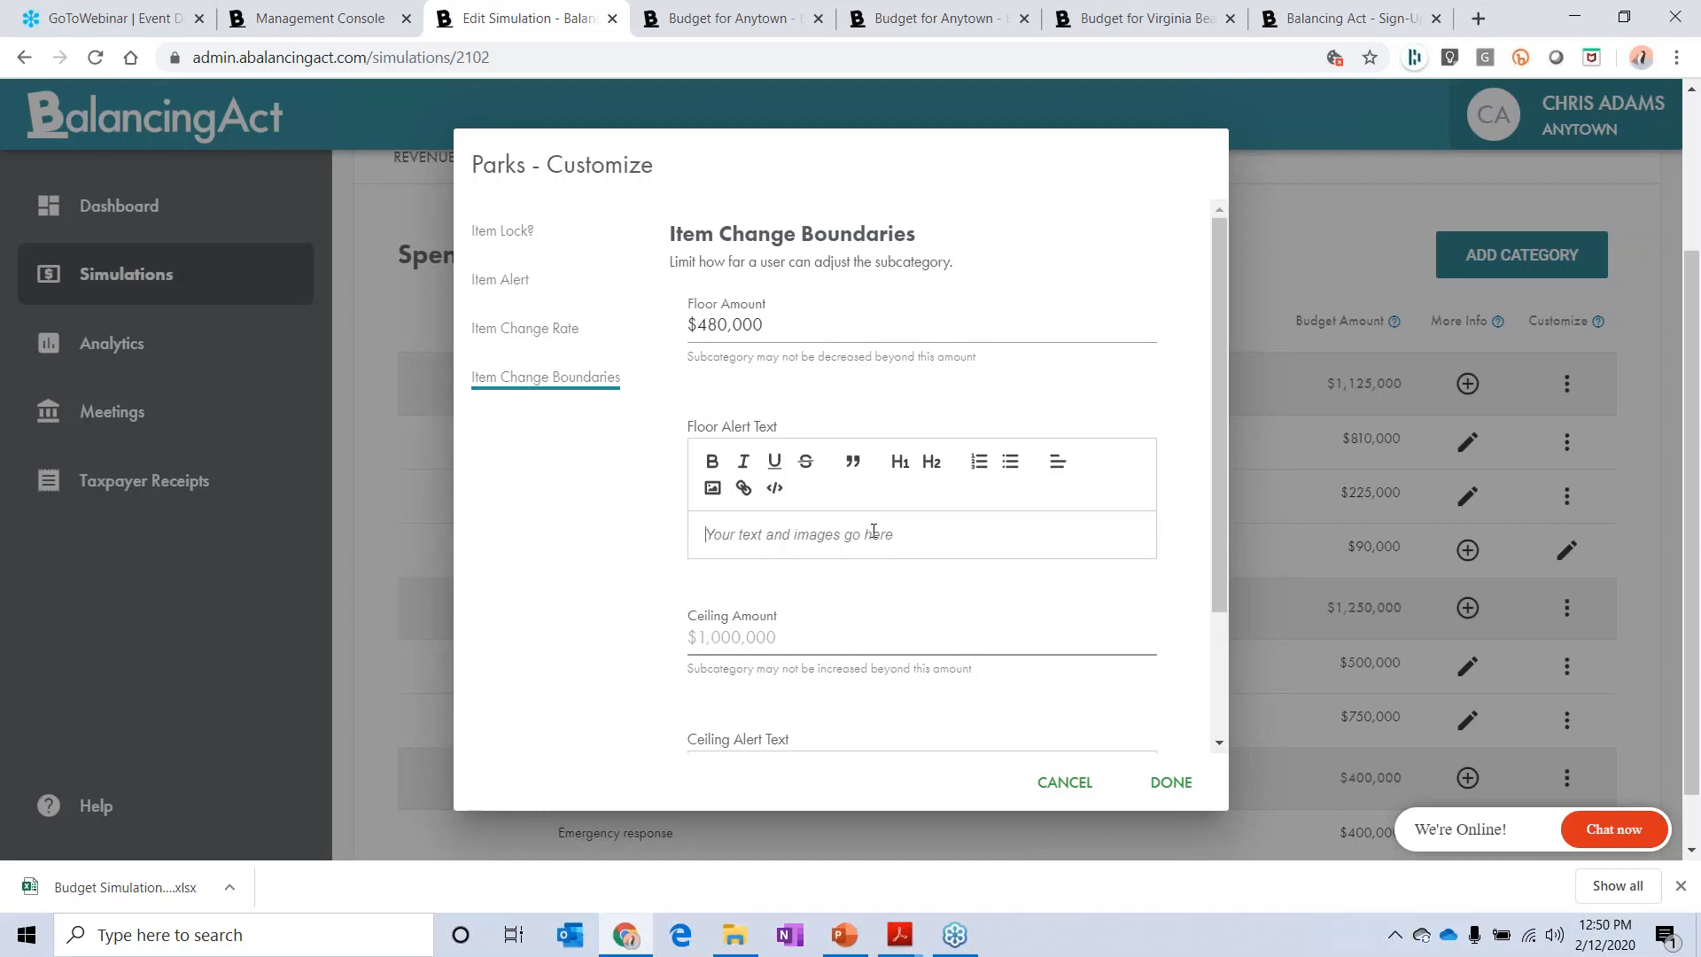
pyautogui.write("Can't cut more than this.")
pyautogui.click(788, 639)
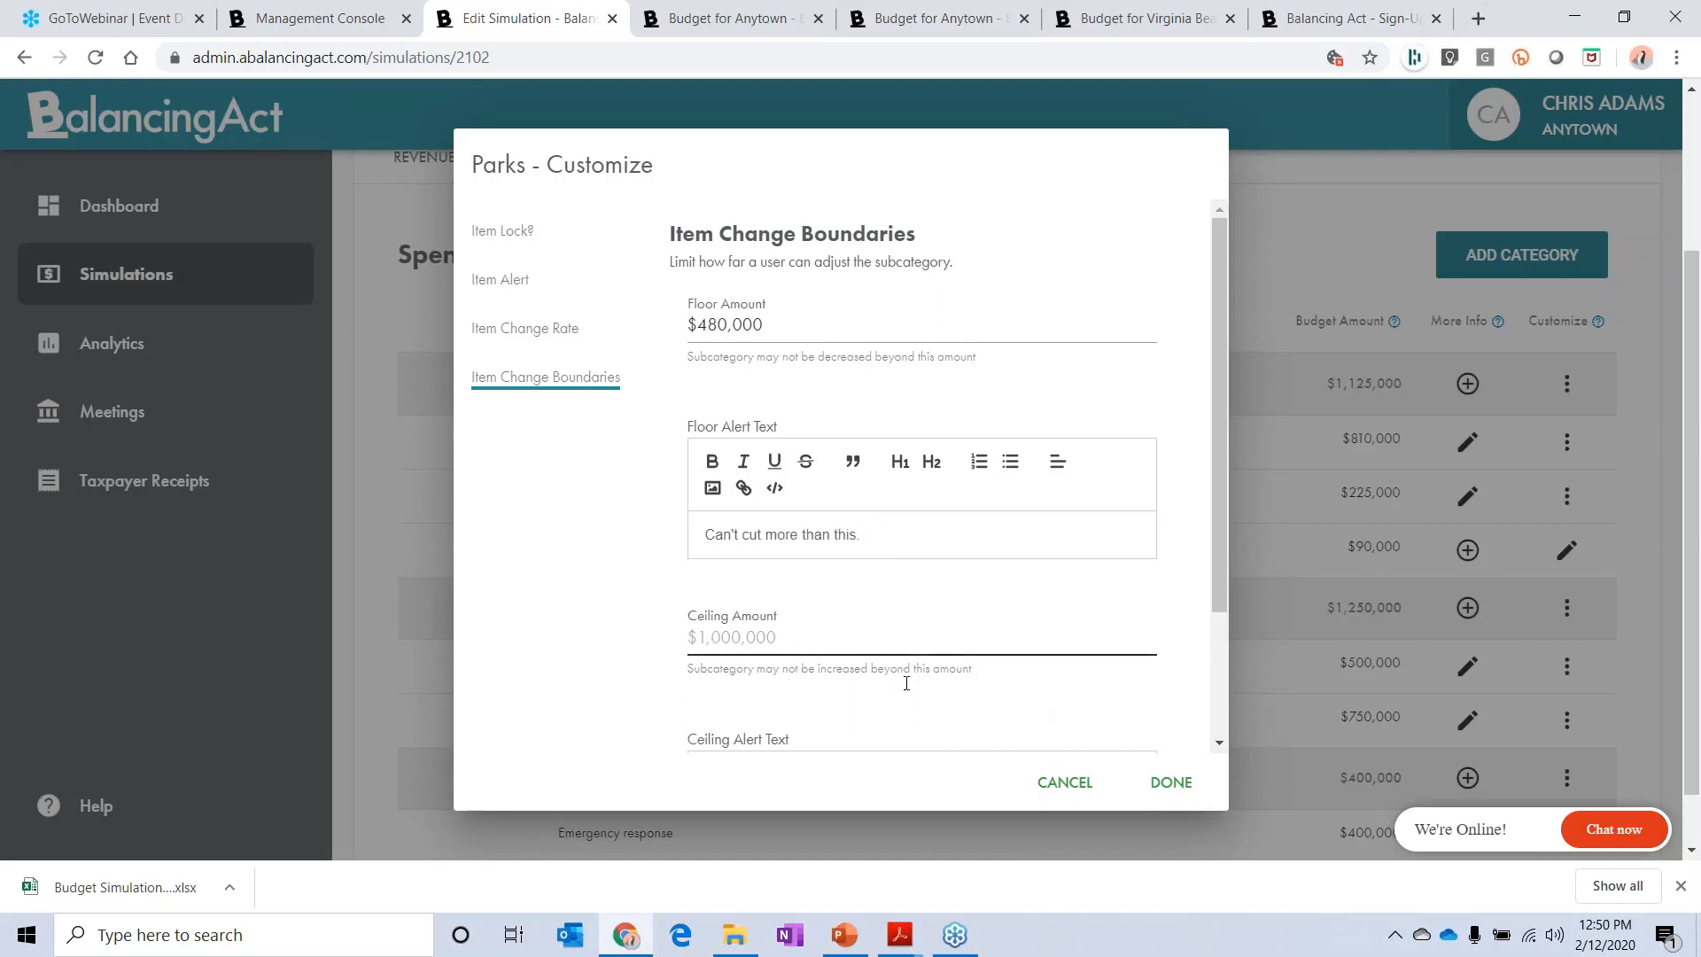
pyautogui.click(1178, 785)
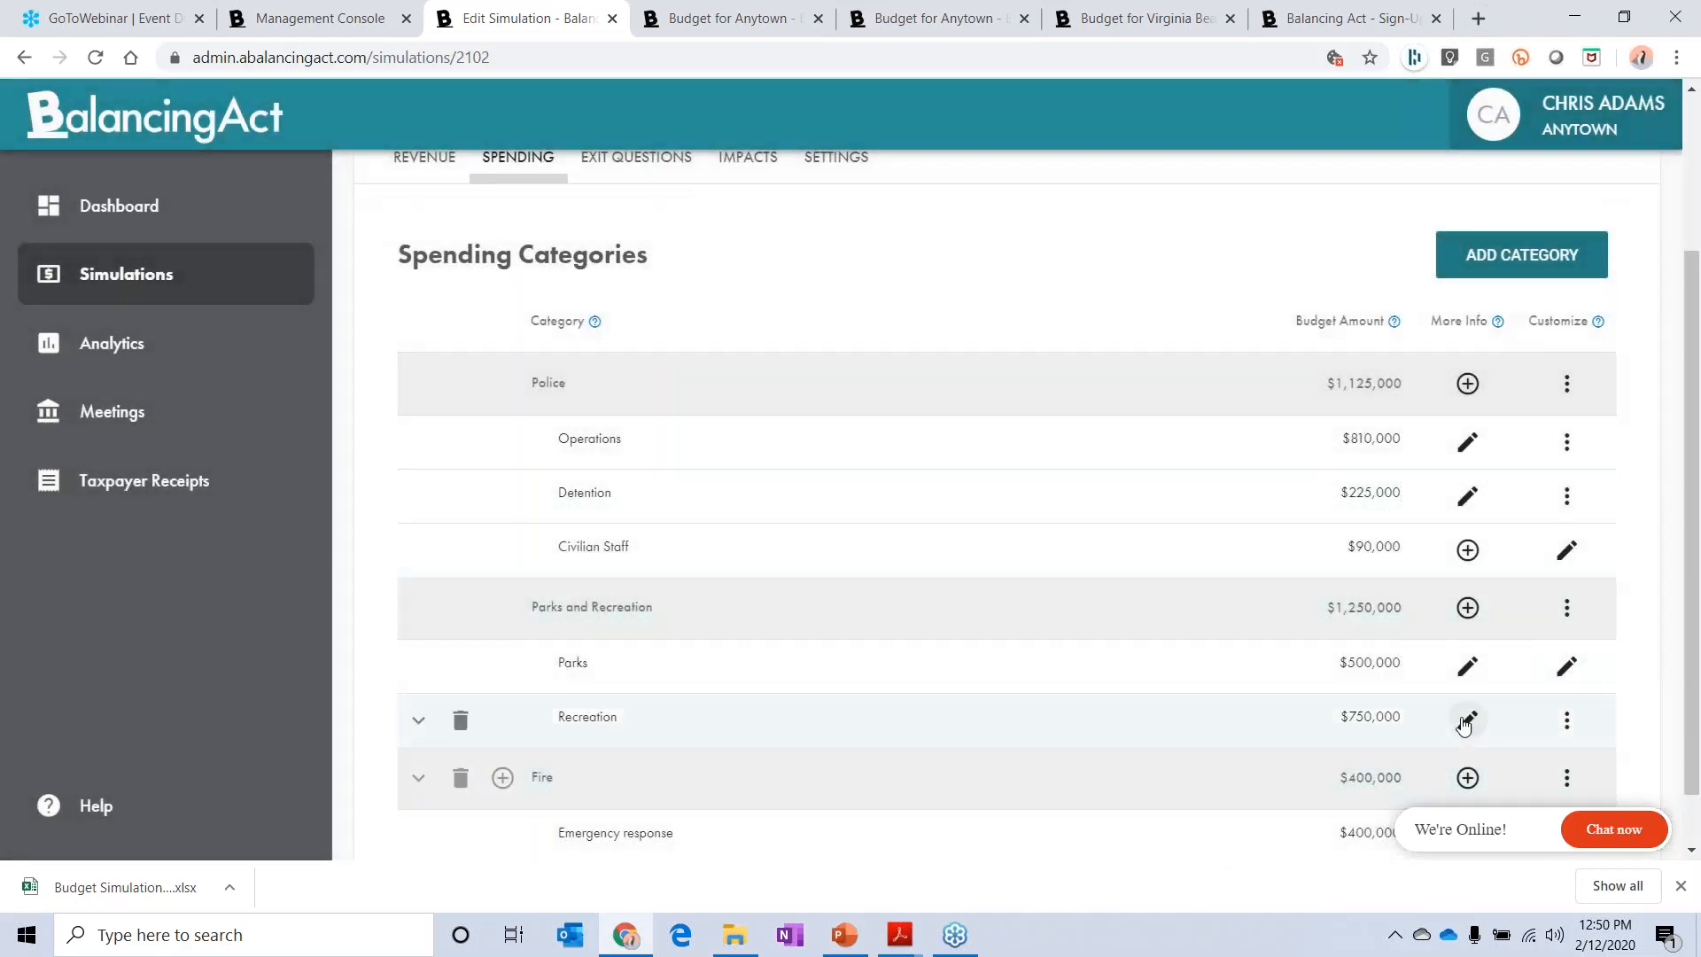
# Step: Open the additional information for Parks and insert the "circle park" image from the Anytown Photos folder into More Details
pyautogui.click(1468, 665)
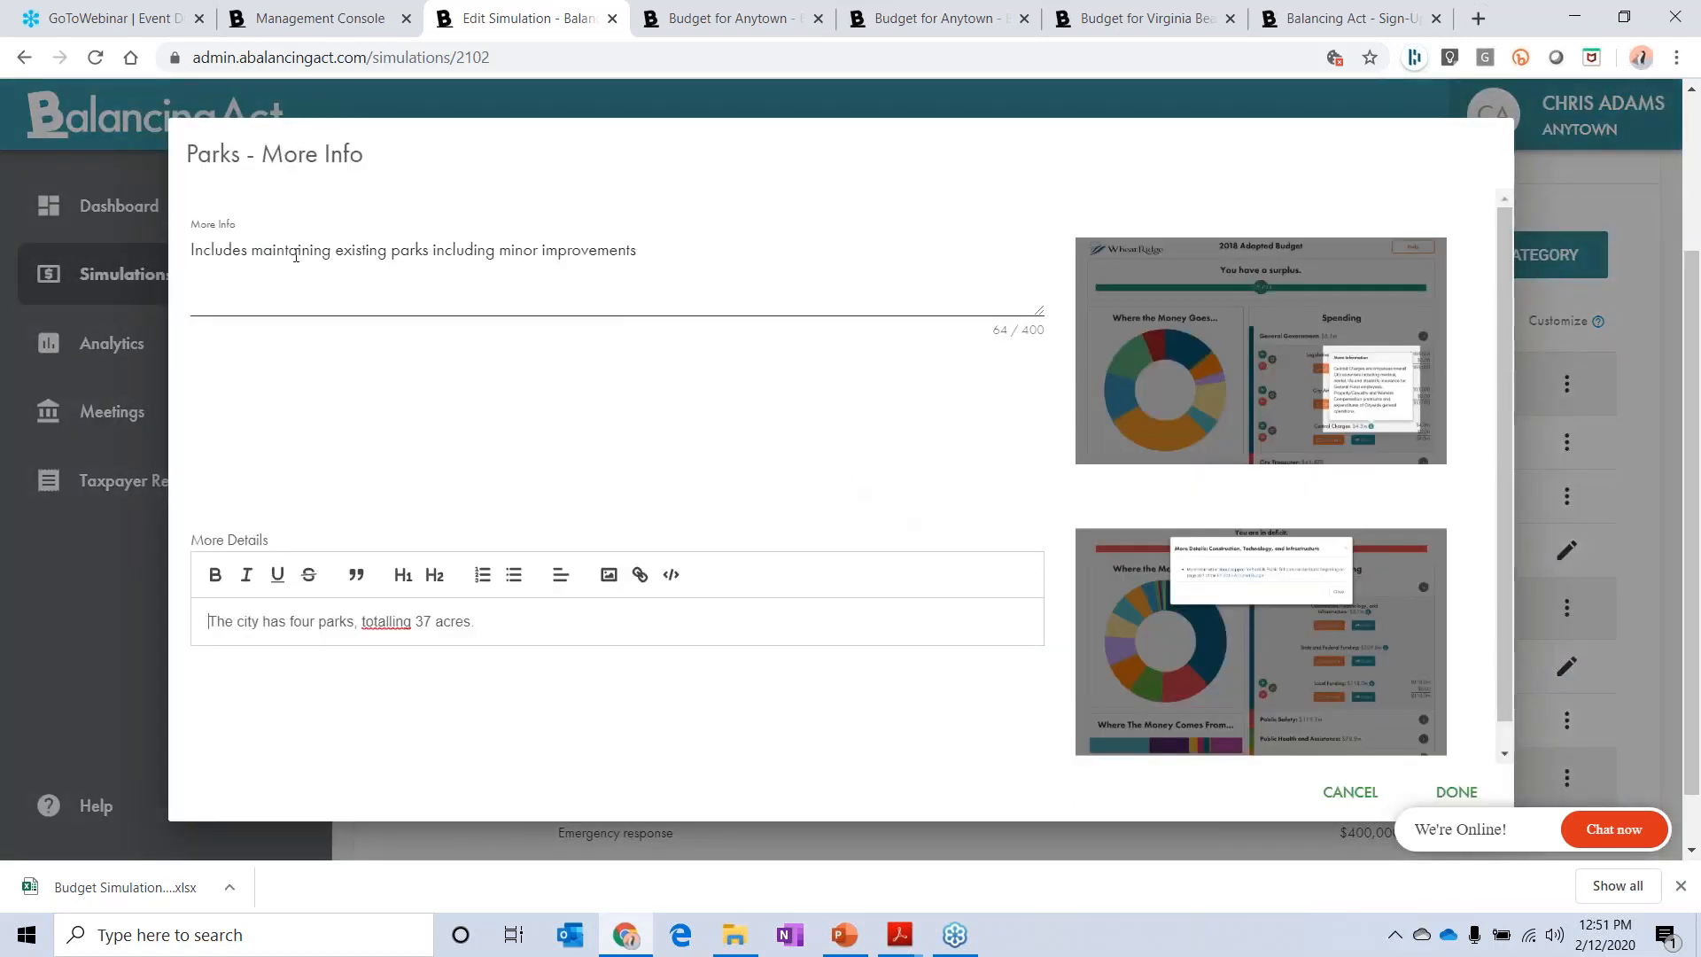
pyautogui.moveTo(296, 255); pyautogui.dragTo(477, 251)
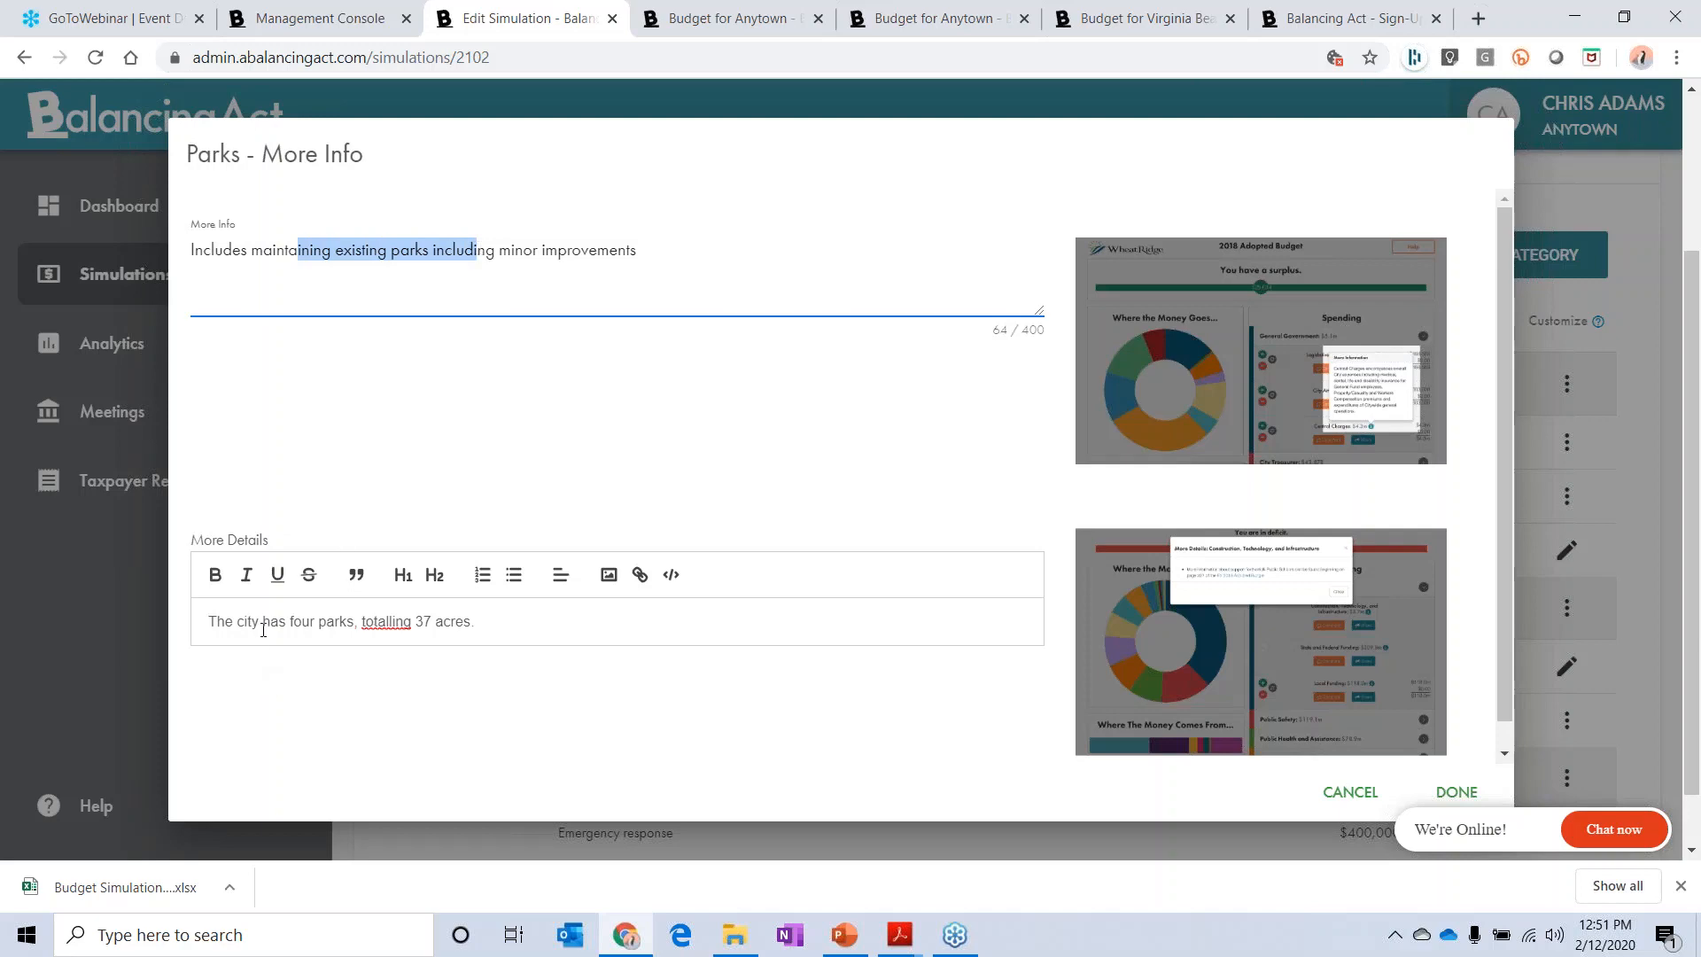
pyautogui.moveTo(263, 630); pyautogui.dragTo(478, 630)
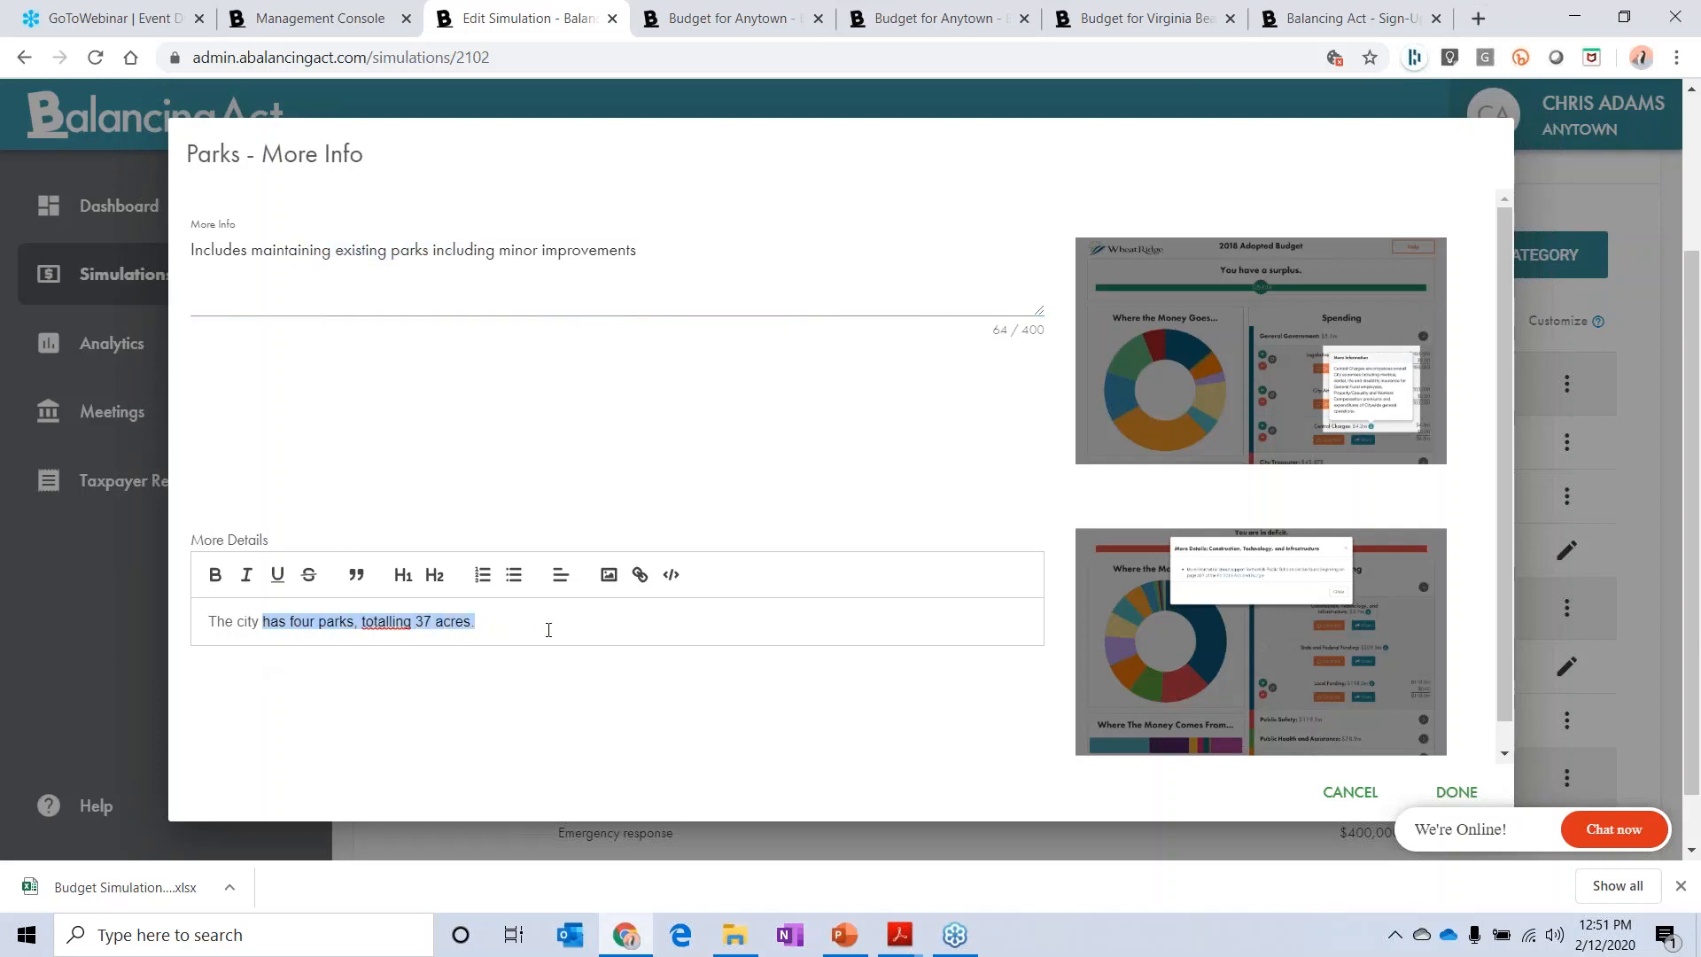
pyautogui.click(609, 575)
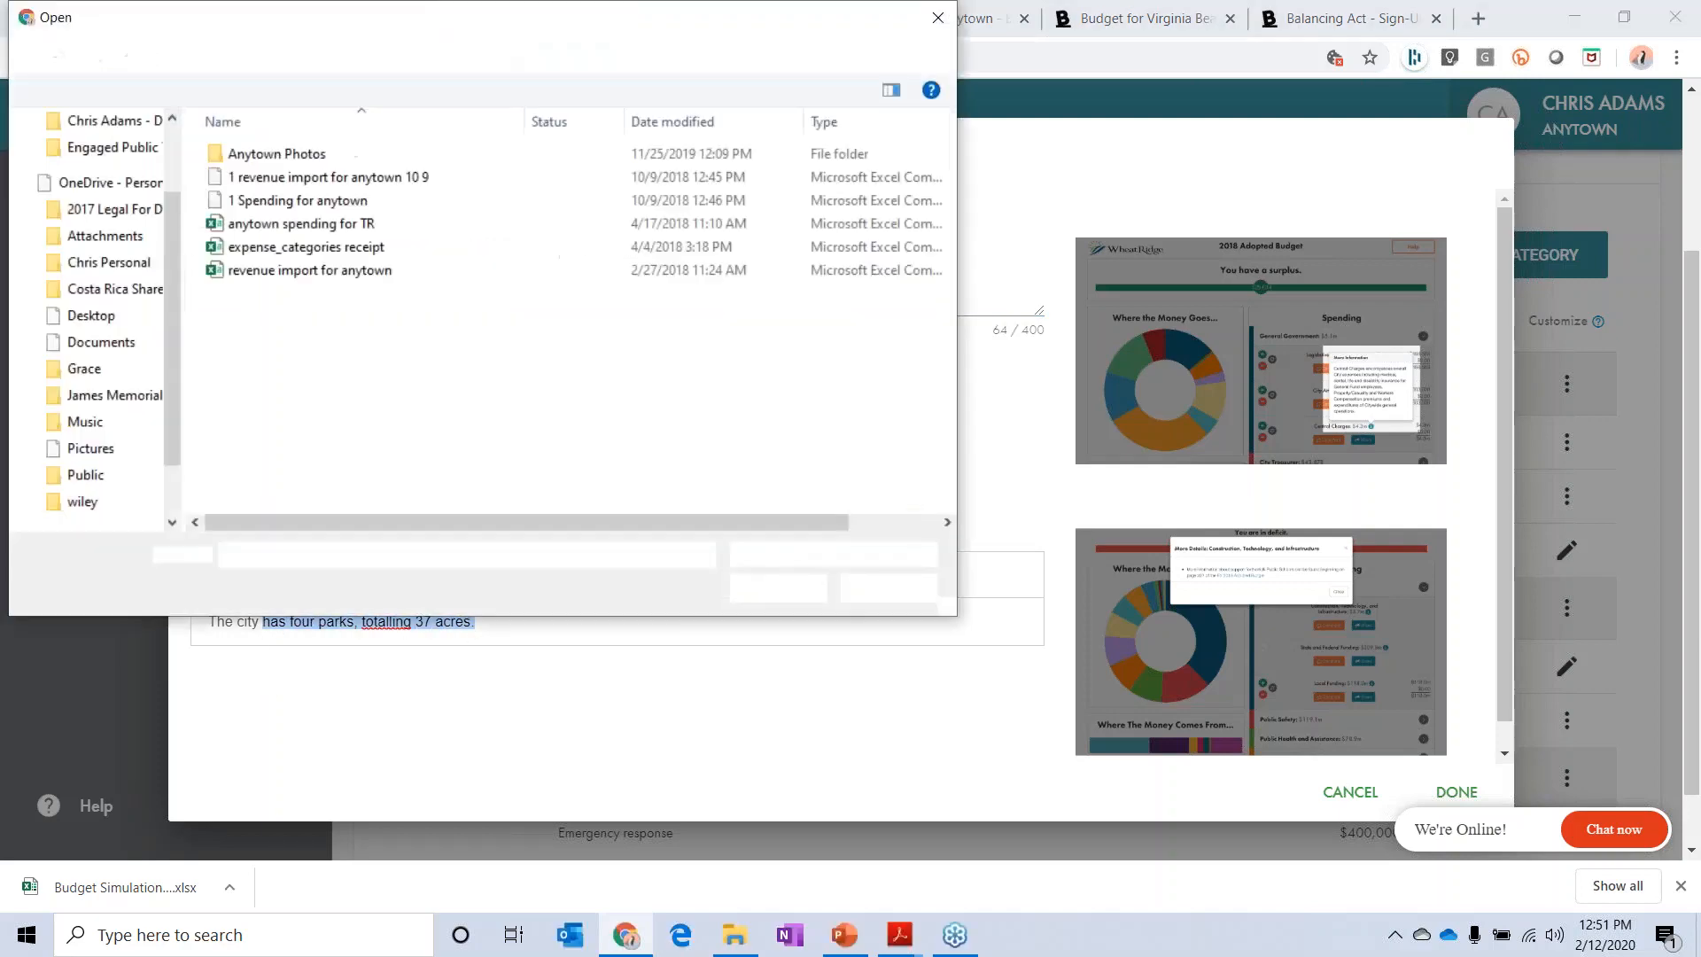
pyautogui.doubleClick(326, 156)
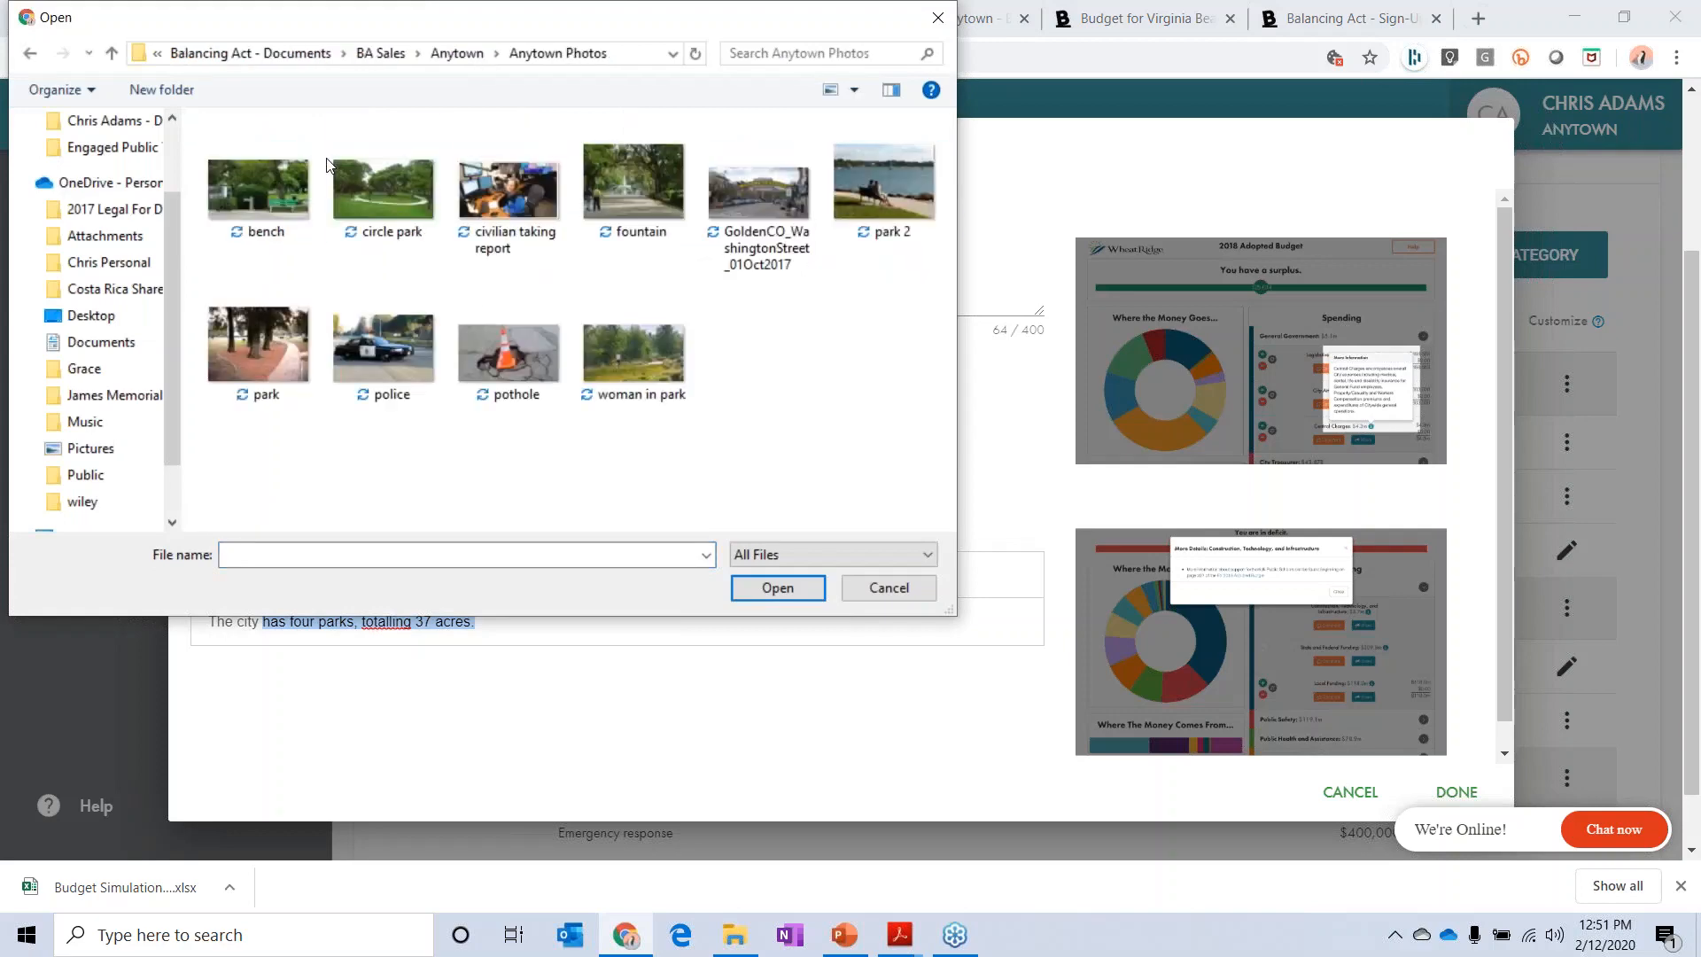
pyautogui.doubleClick(391, 190)
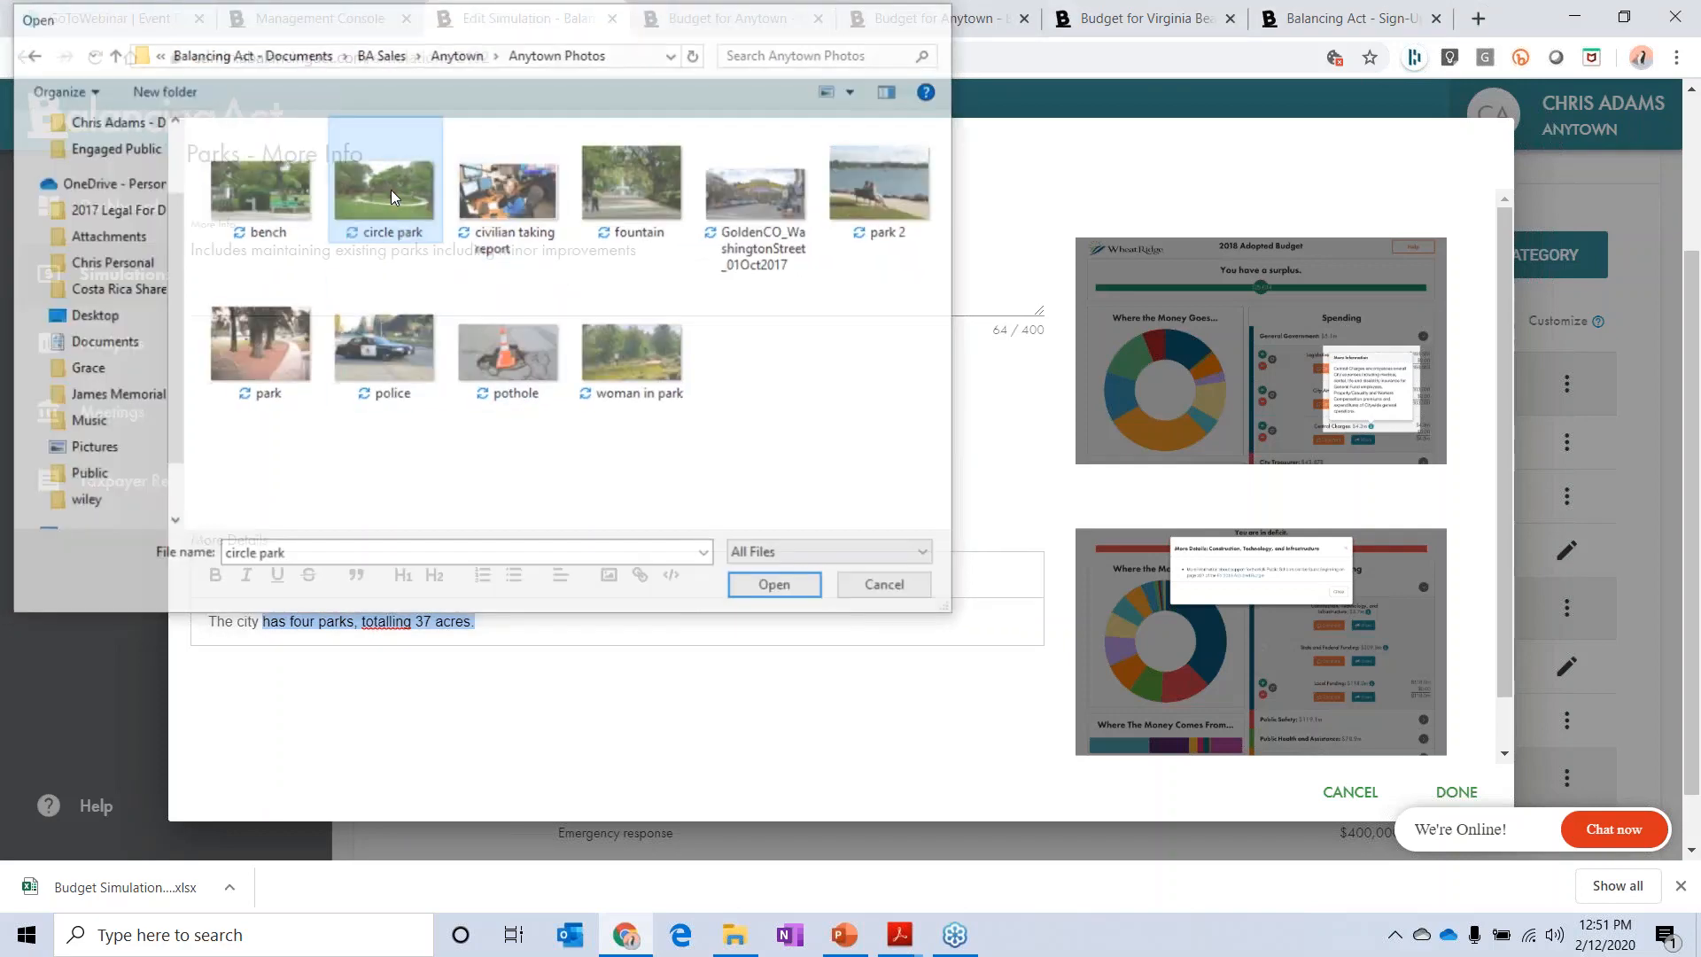
# Step: Give the inserted image the alternate text "park" and save the Parks information
pyautogui.click(473, 706)
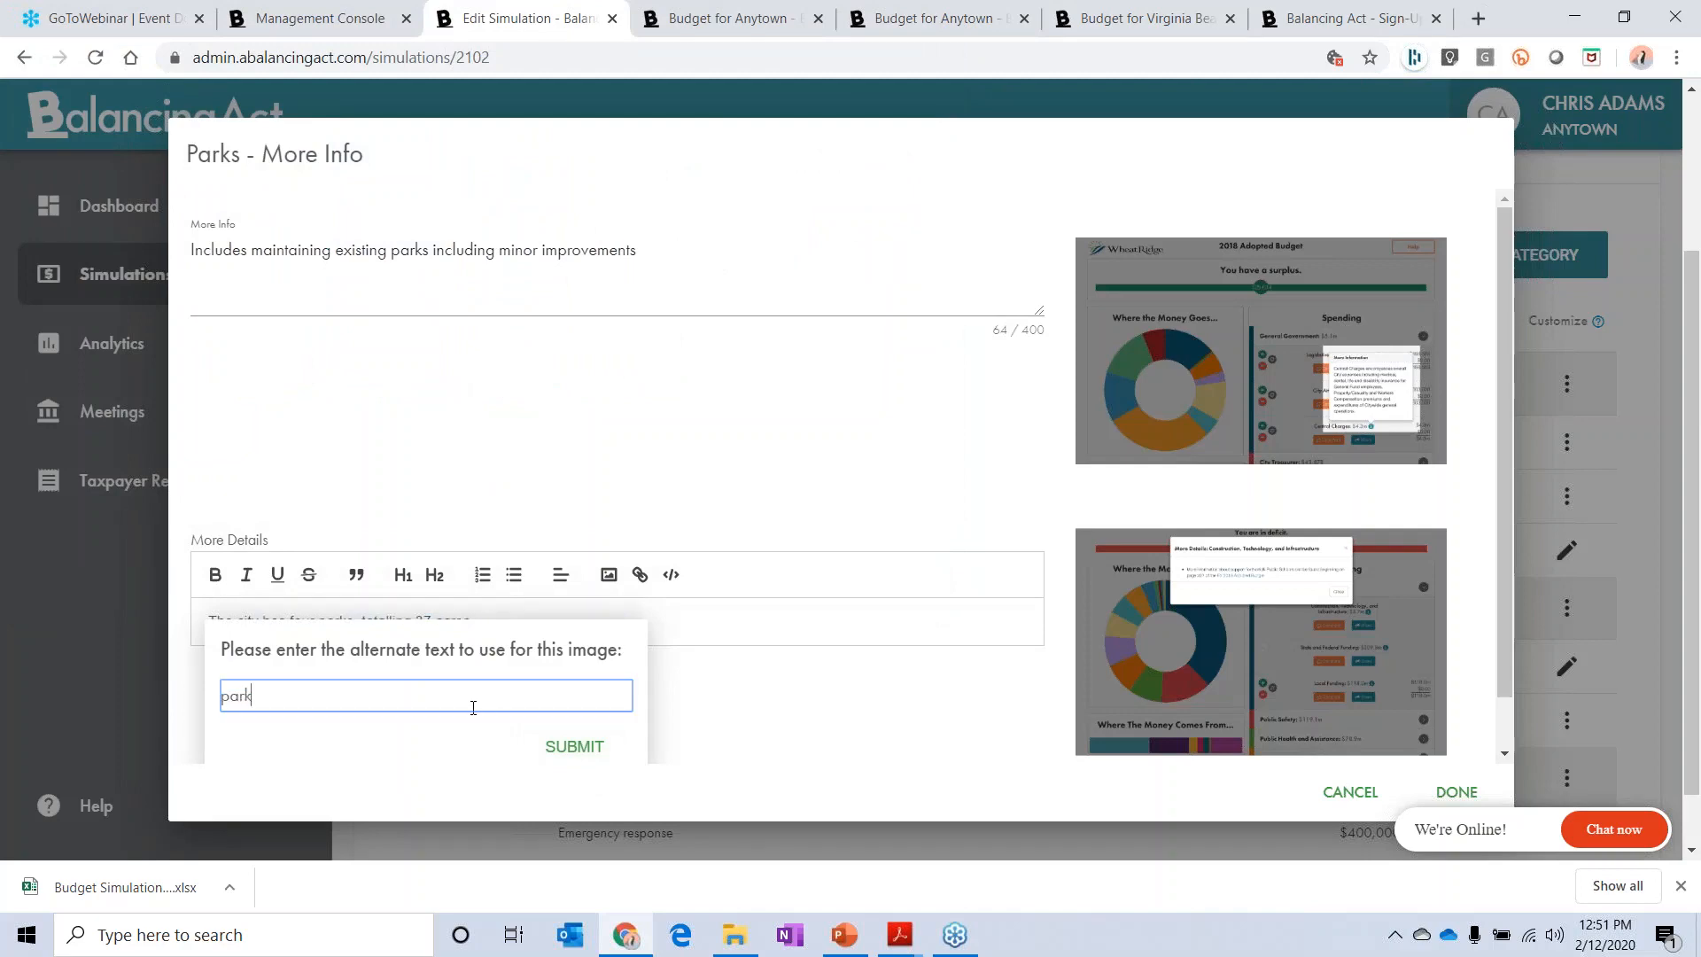
pyautogui.write('park')
pyautogui.click(571, 745)
pyautogui.scroll(-5, 687, 641)
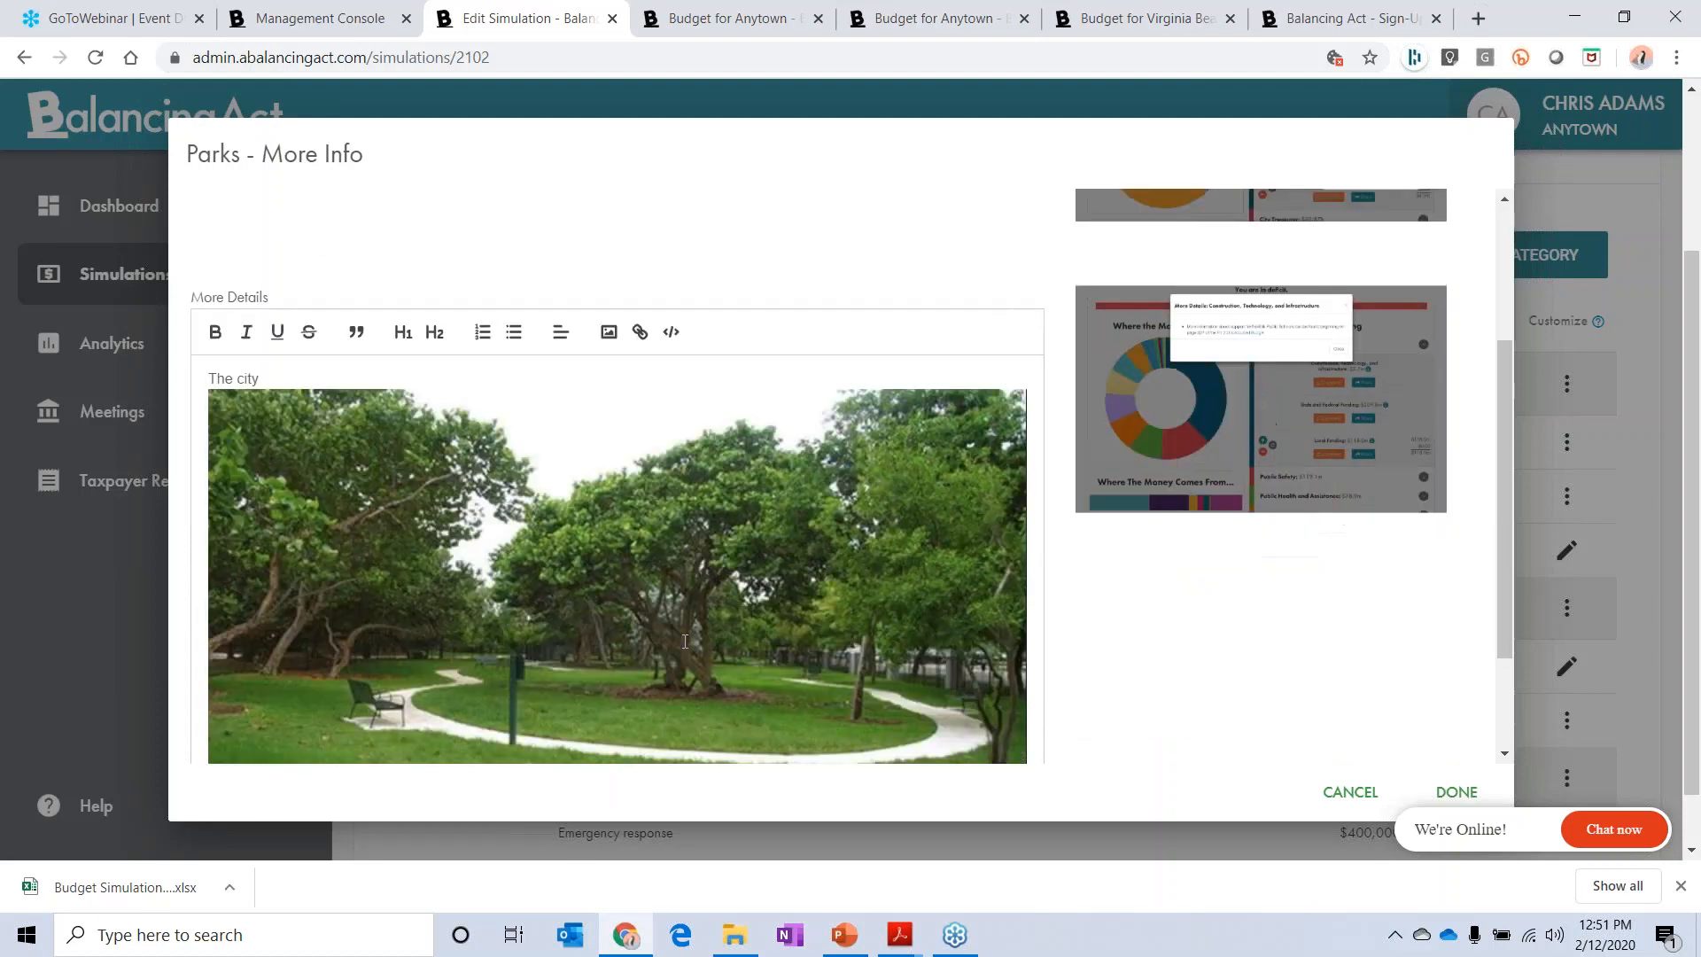
pyautogui.click(1457, 798)
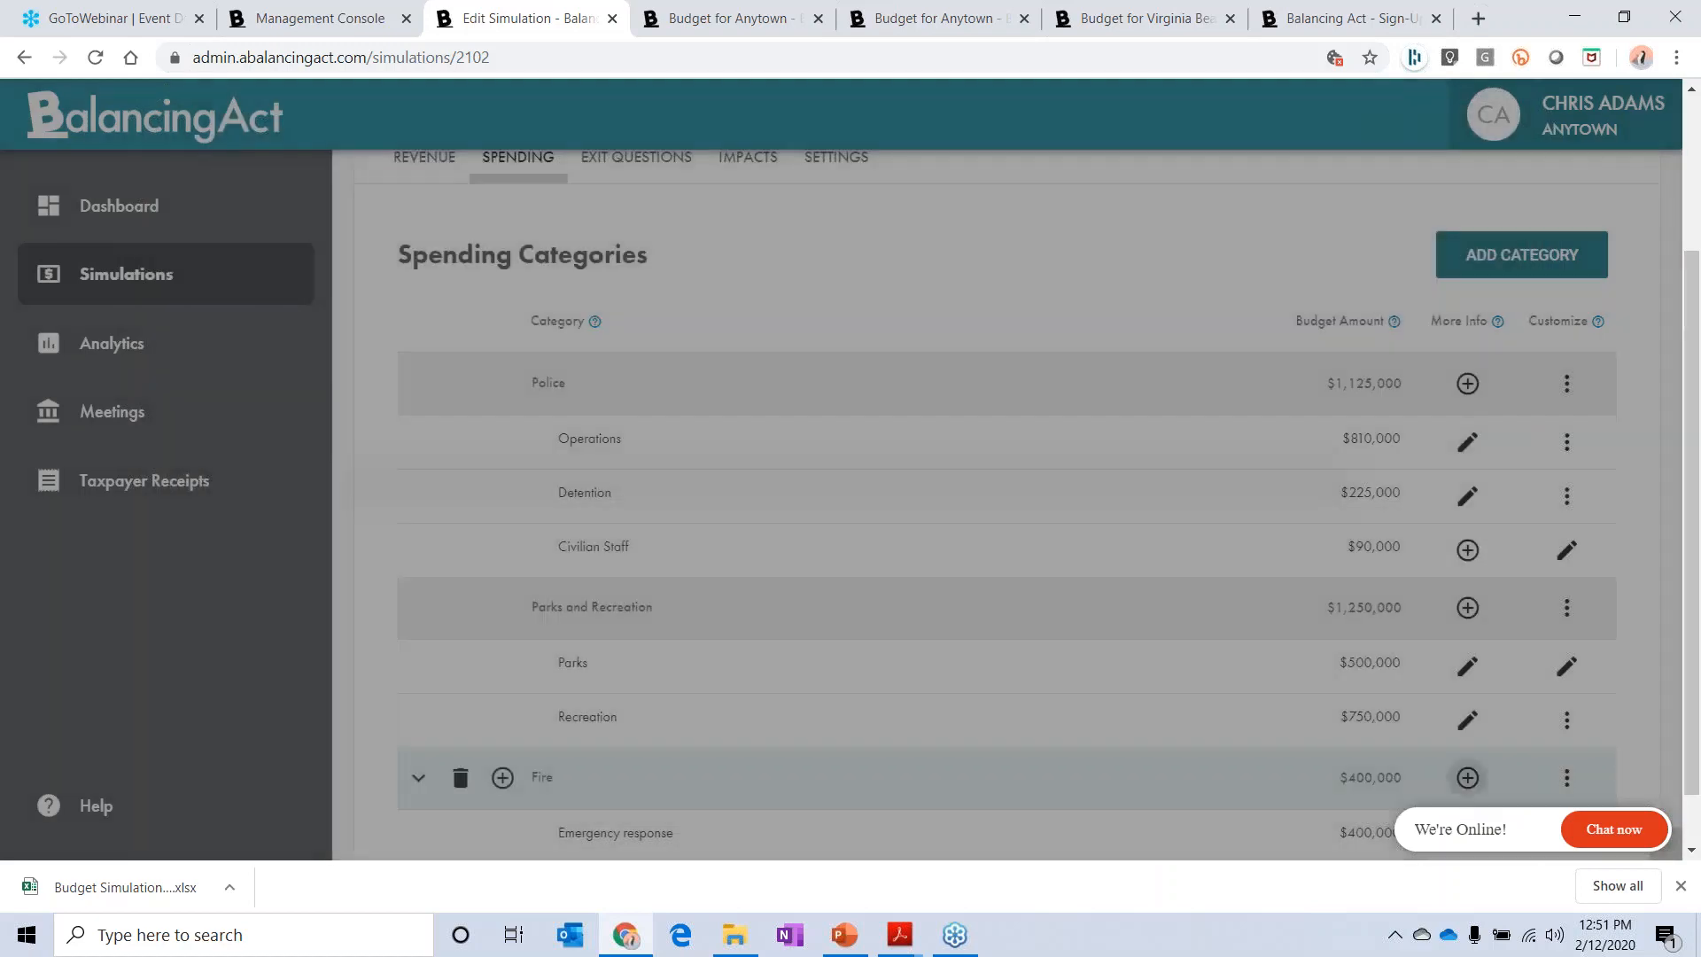
# Step: Preview the simulation, get past the welcome message, and expand the Parks and Recreation spending category
pyautogui.scroll(3, 1256, 316)
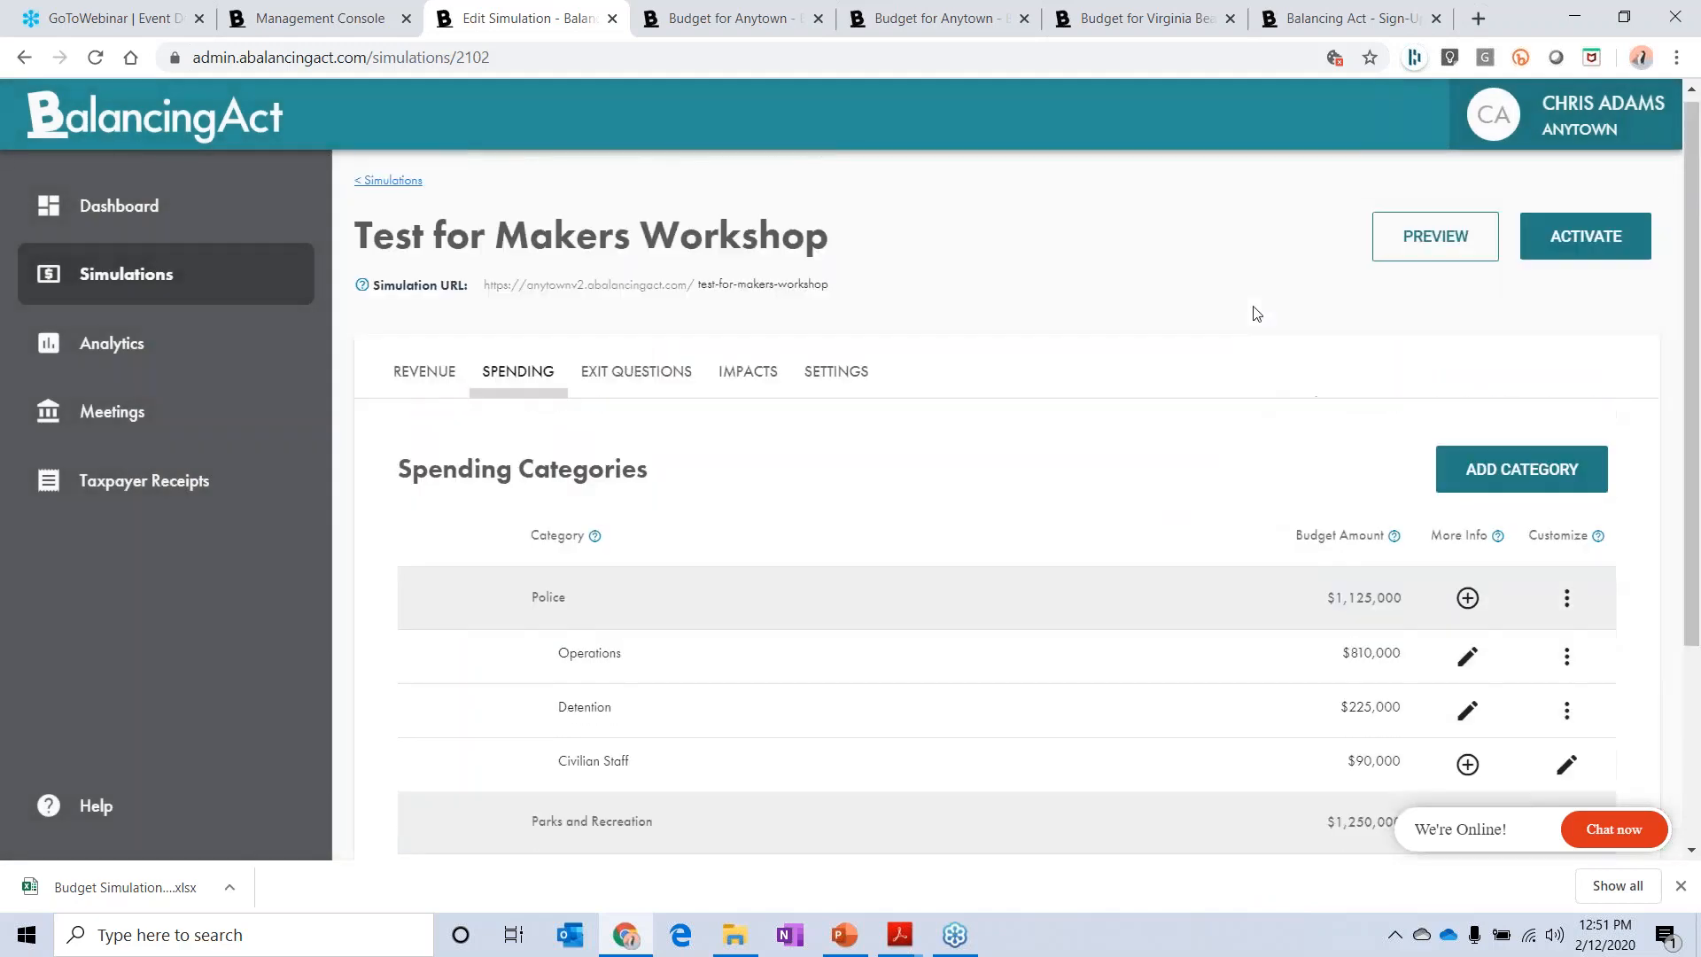
pyautogui.click(1435, 242)
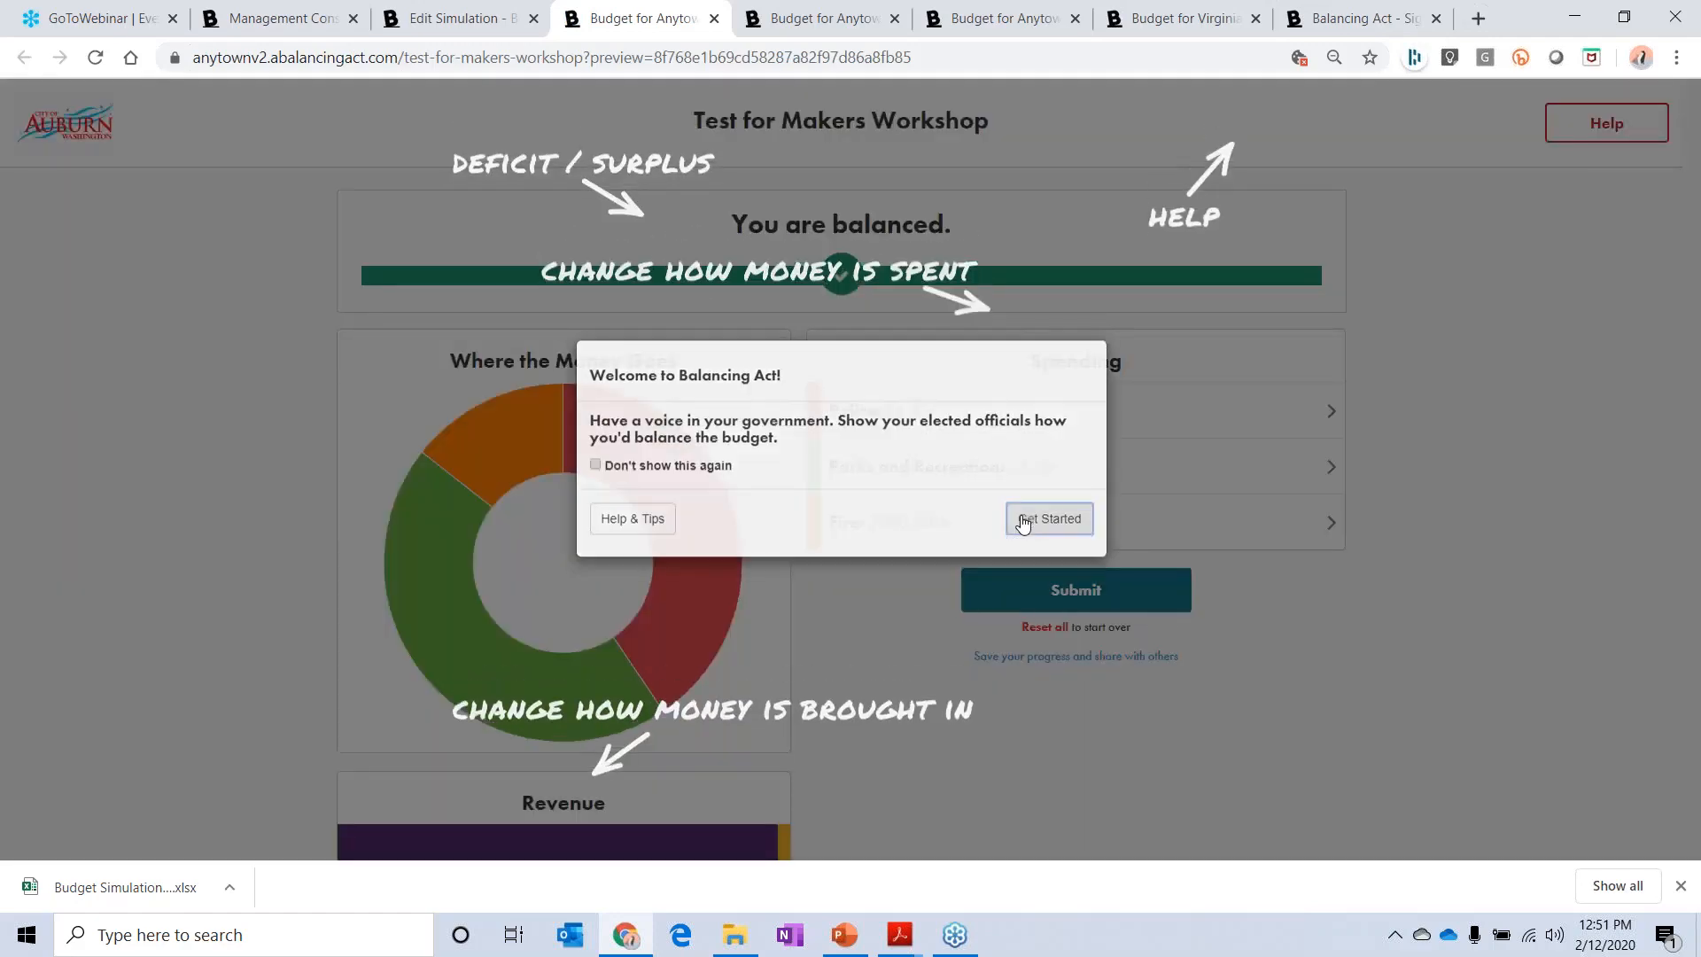
pyautogui.click(1023, 521)
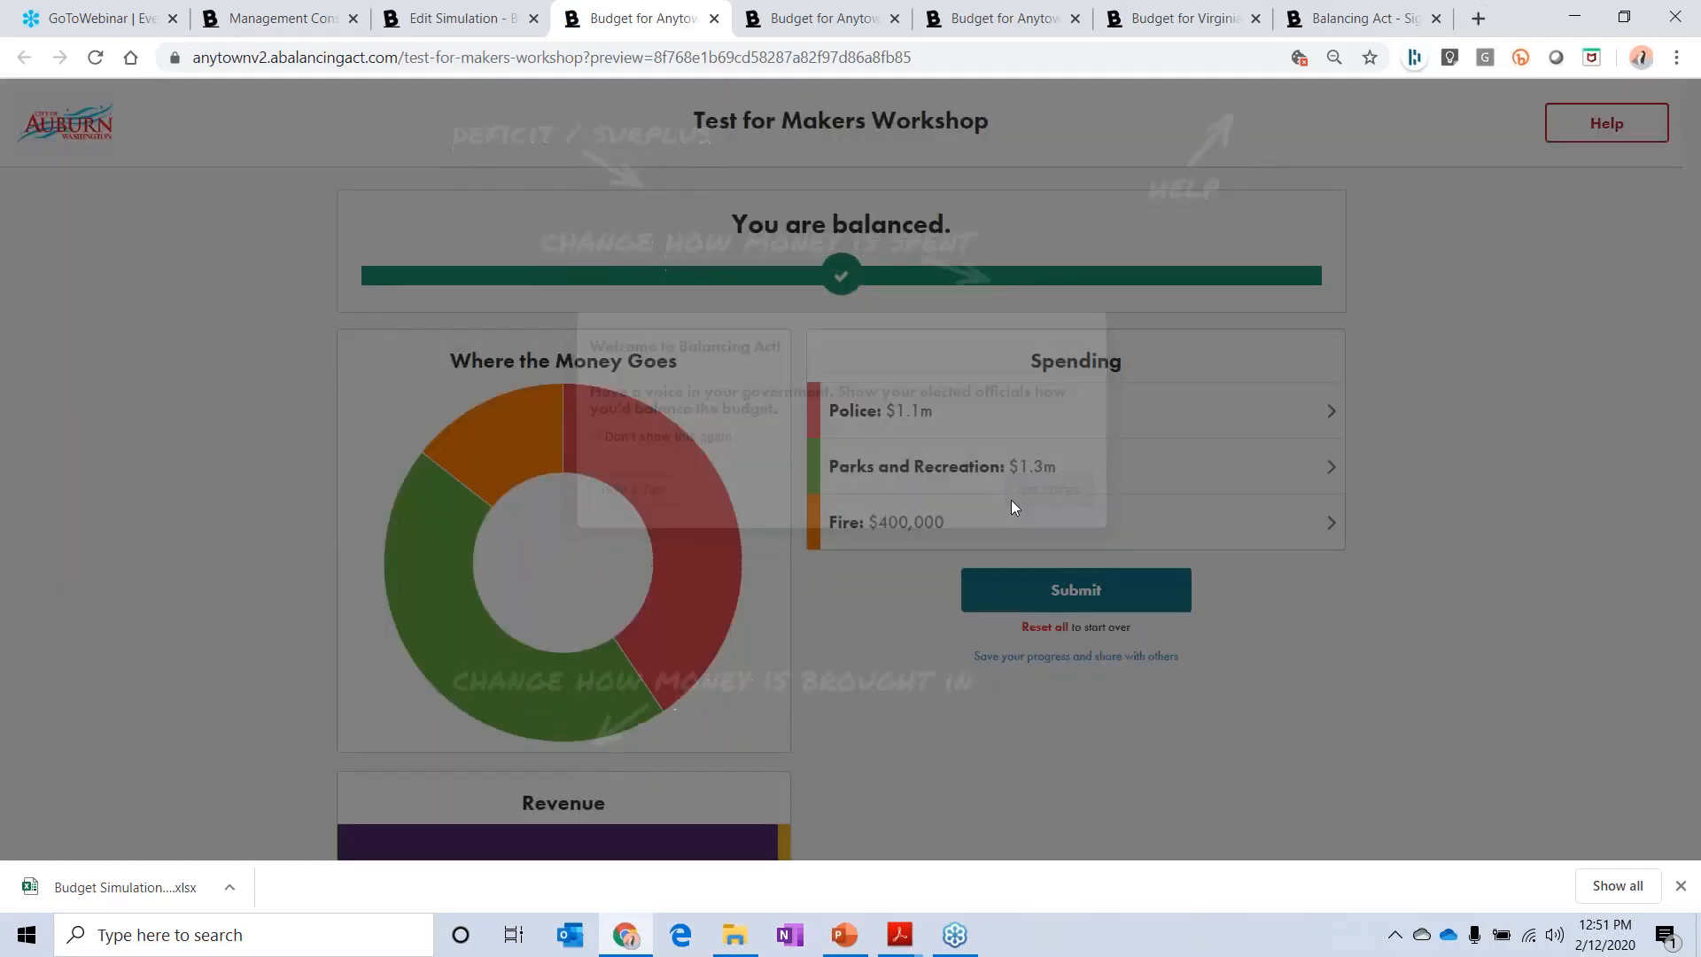
pyautogui.click(1008, 471)
pyautogui.scroll(-4, 1009, 461)
pyautogui.scroll(2, 1014, 430)
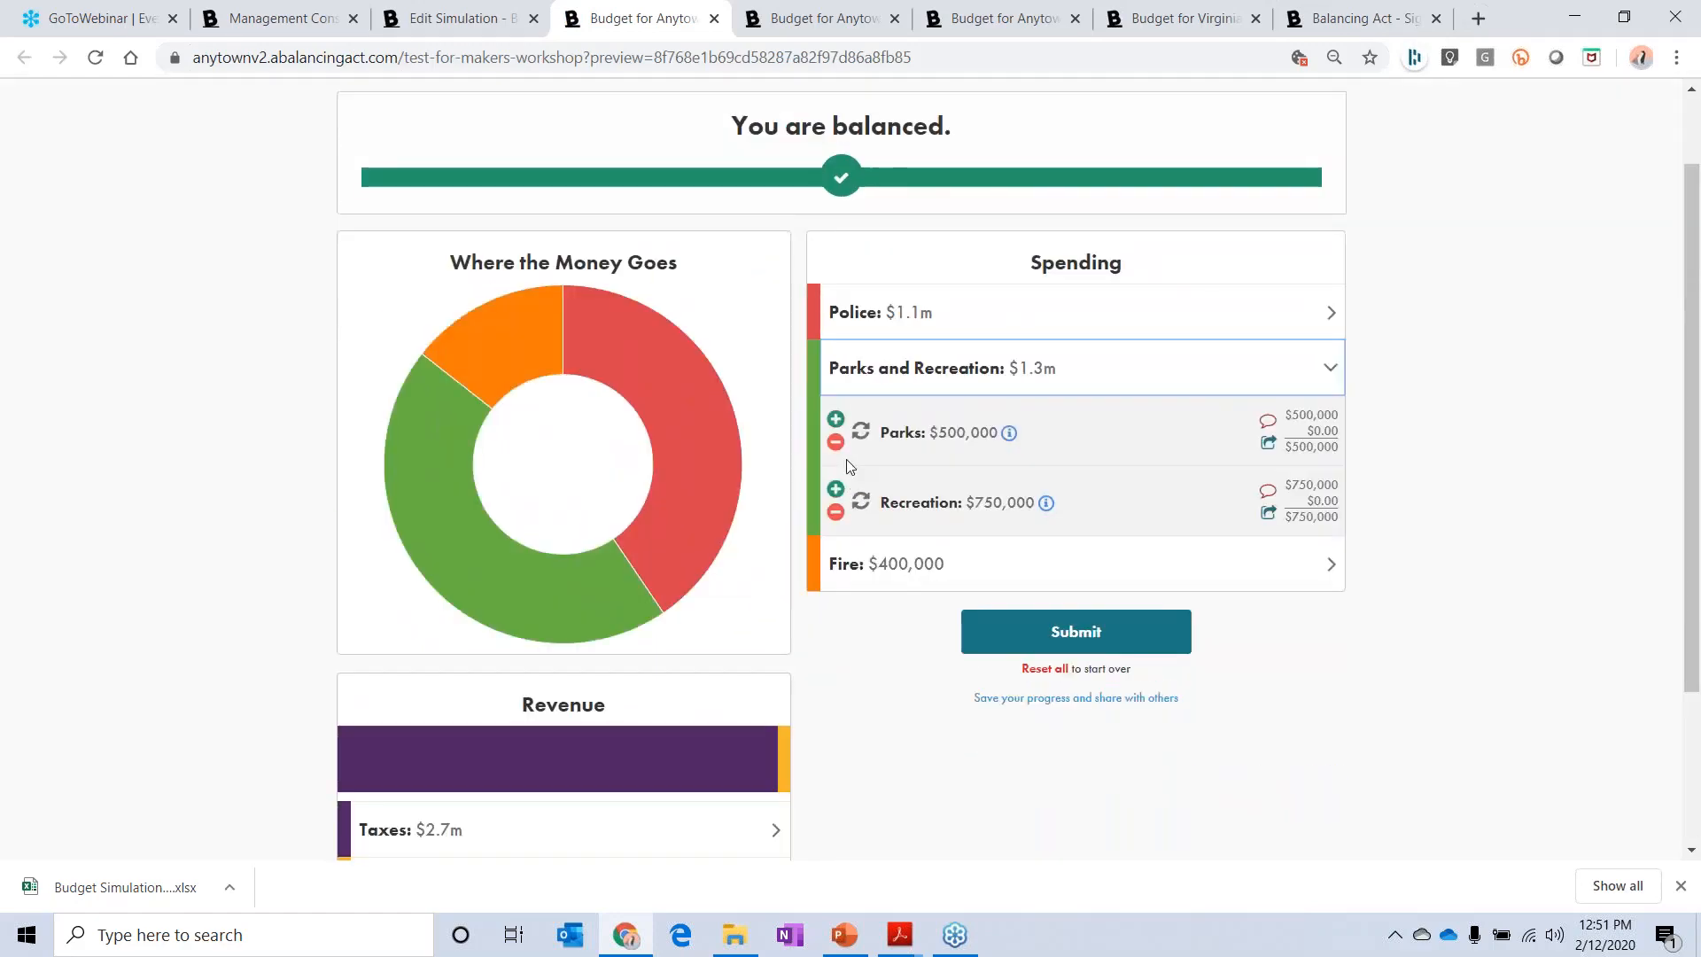
# Step: Test the Parks floor by lowering its spending step by step to $480,000 and beyond, and dismiss the alert
pyautogui.click(835, 443)
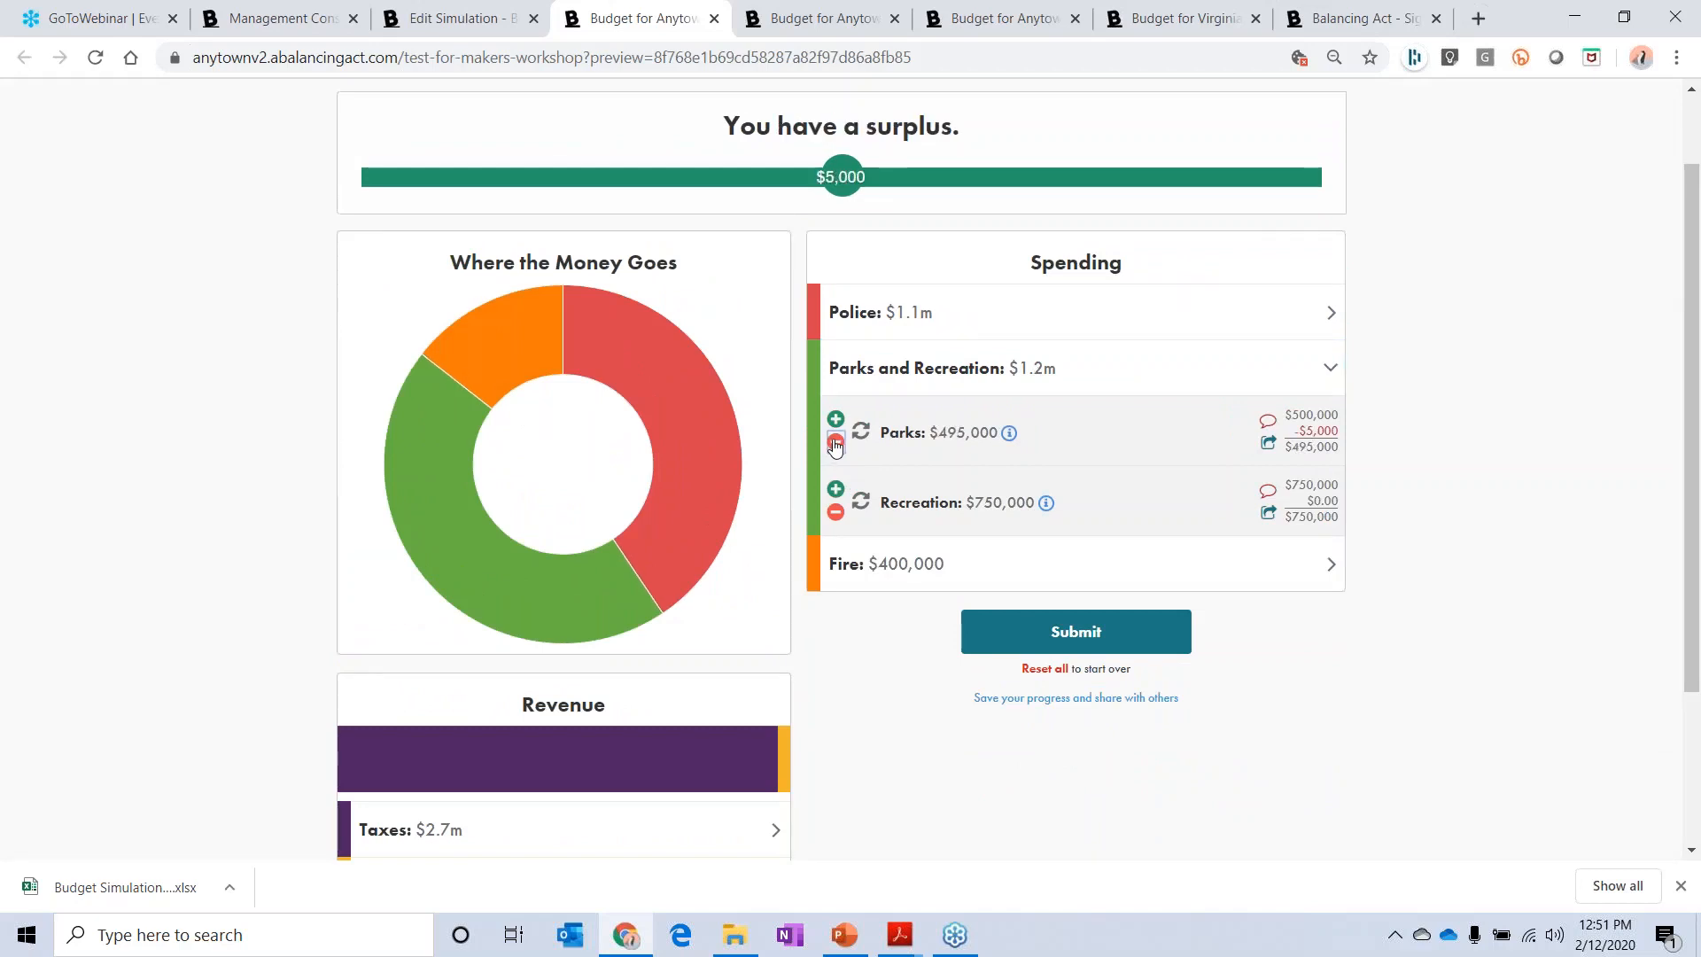
pyautogui.click(835, 442)
pyautogui.click(835, 443)
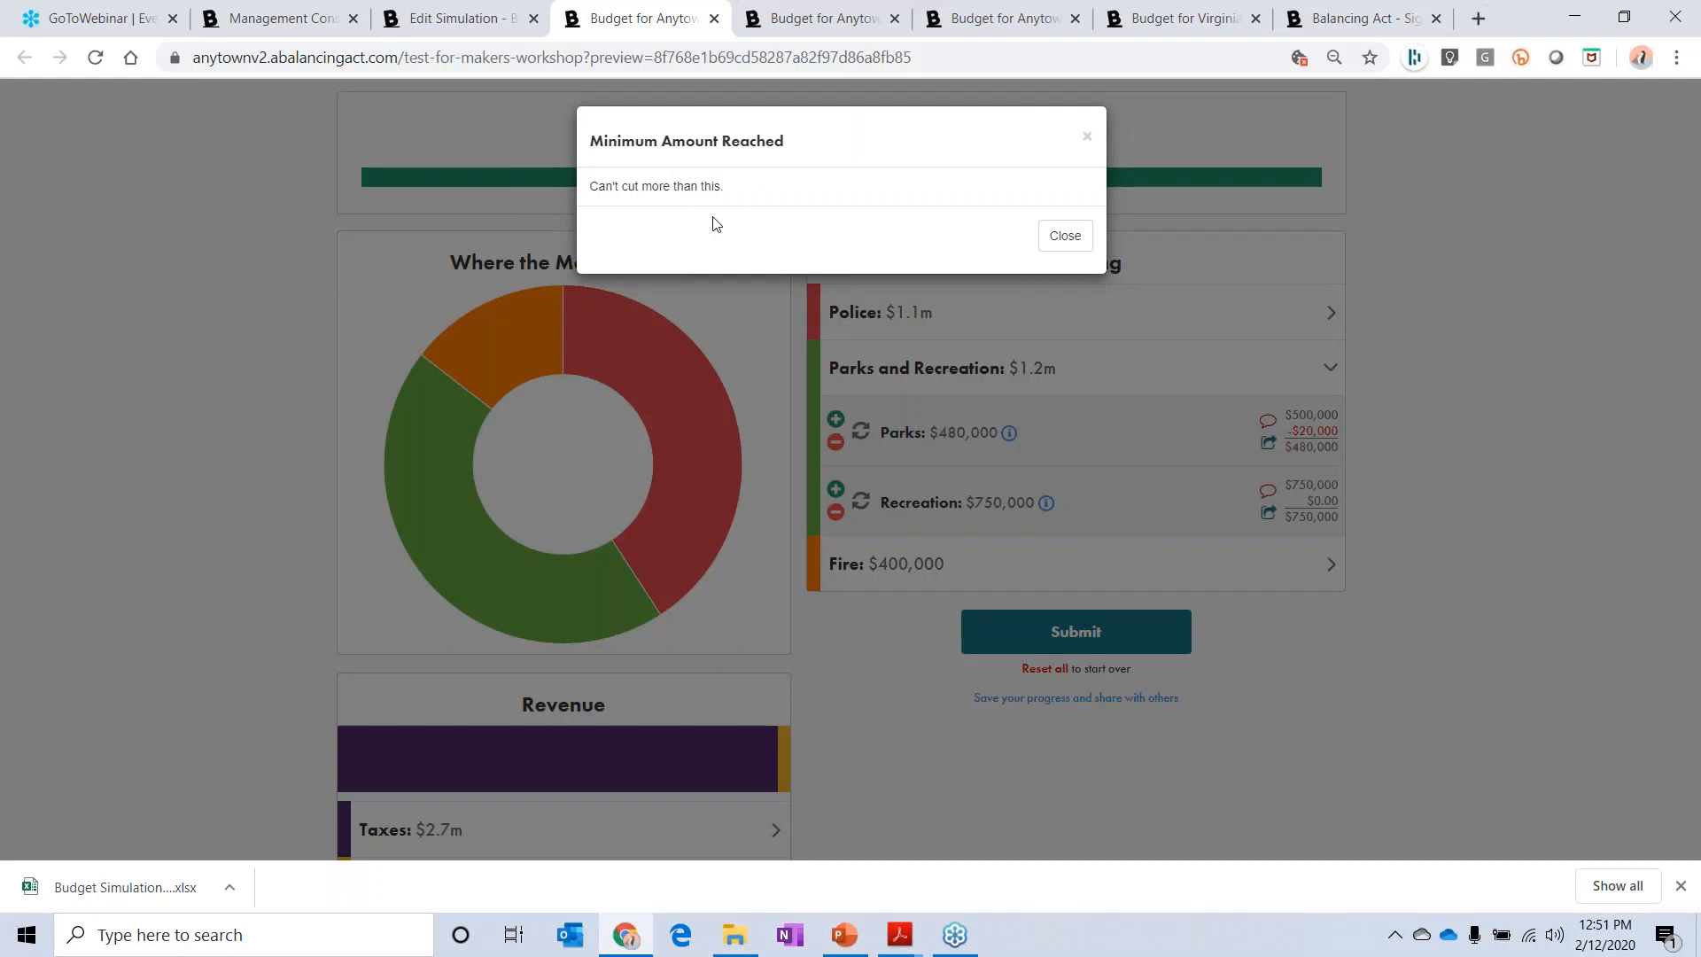
pyautogui.click(1068, 236)
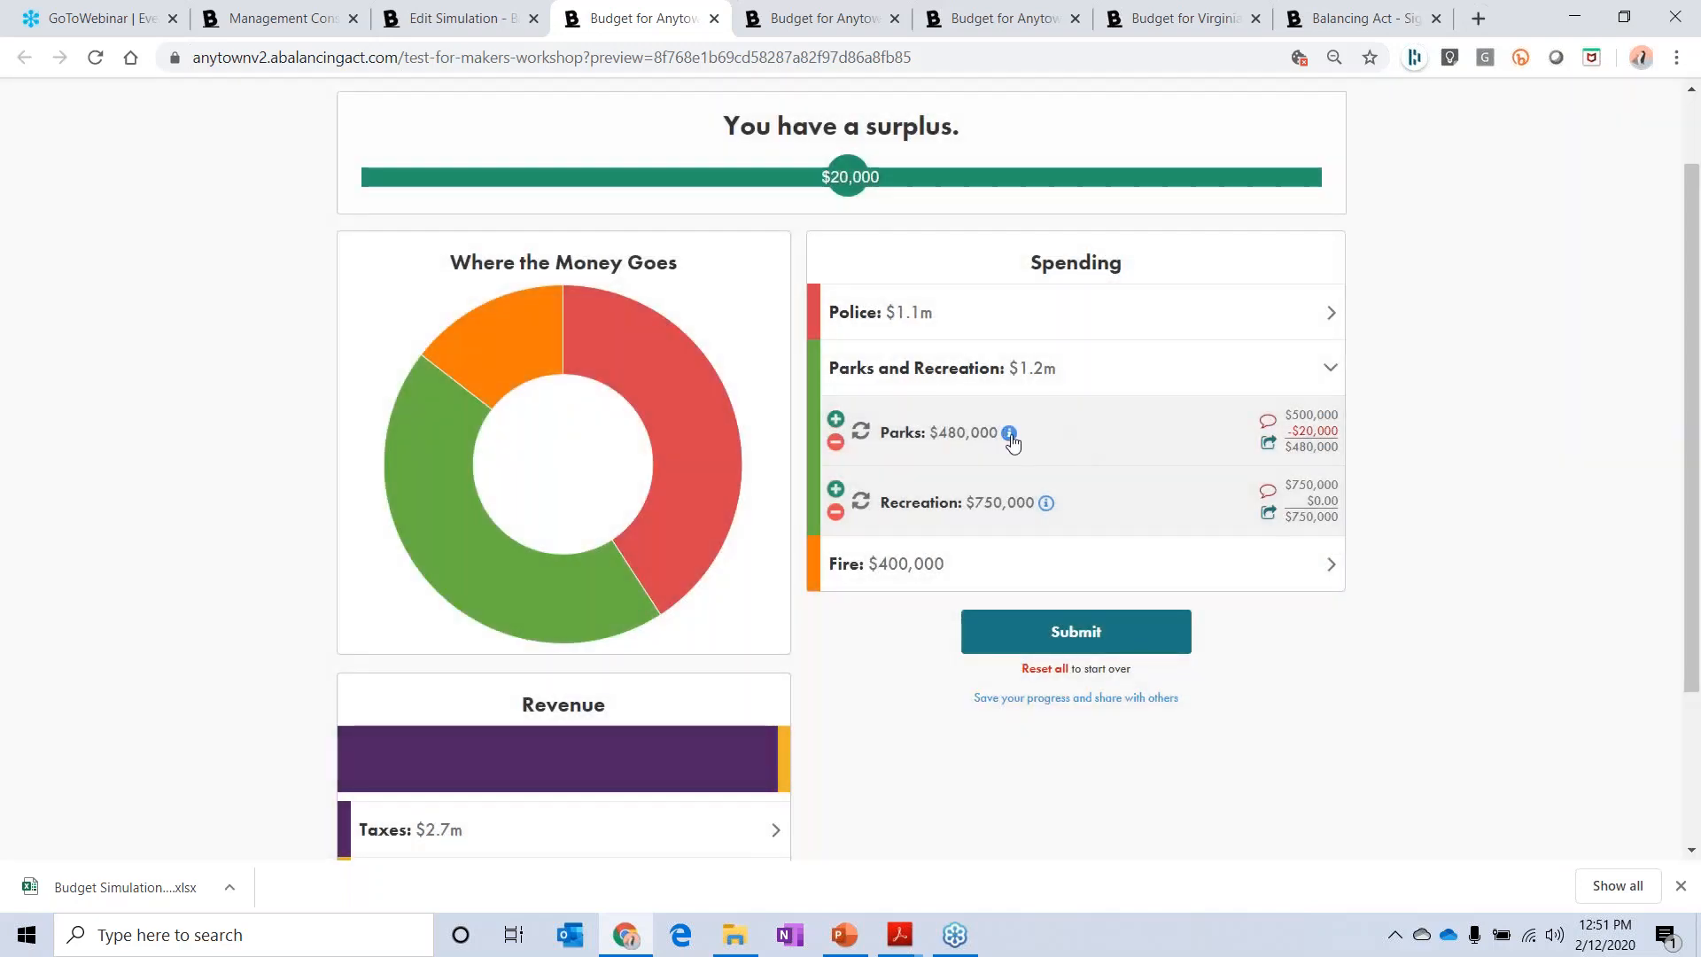
# Step: Review the more information note and the detailed description with the image for Parks, and return to the simulation editor's spending categories
pyautogui.moveTo(1010, 434)
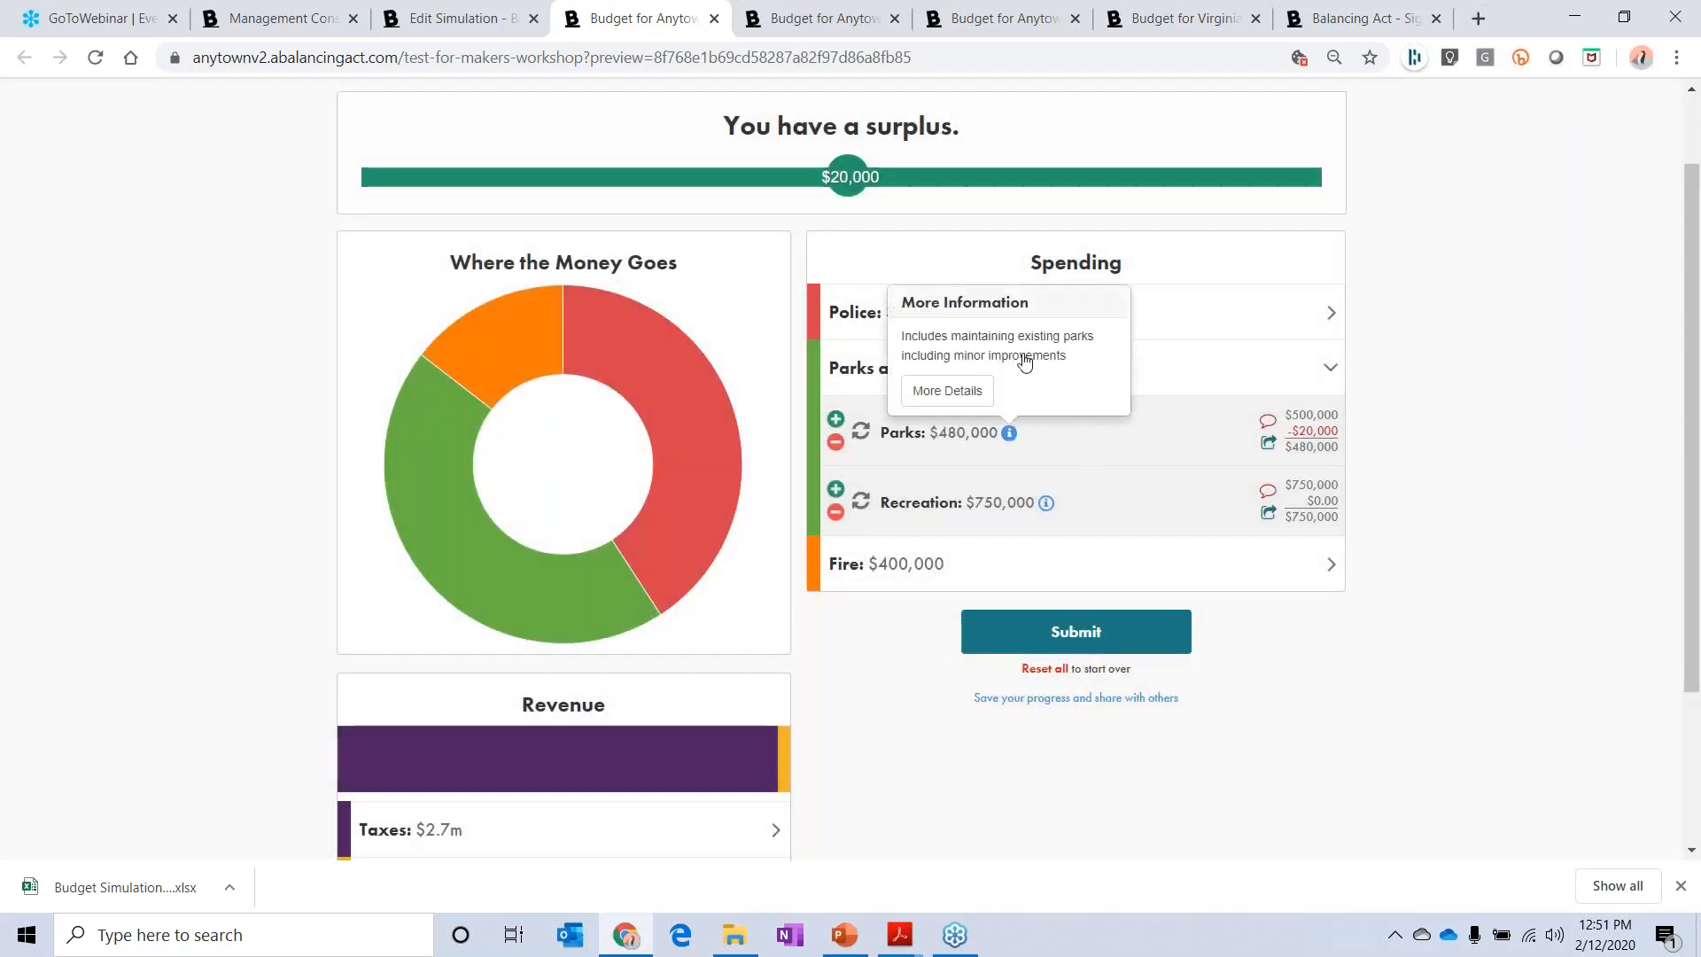
pyautogui.click(947, 390)
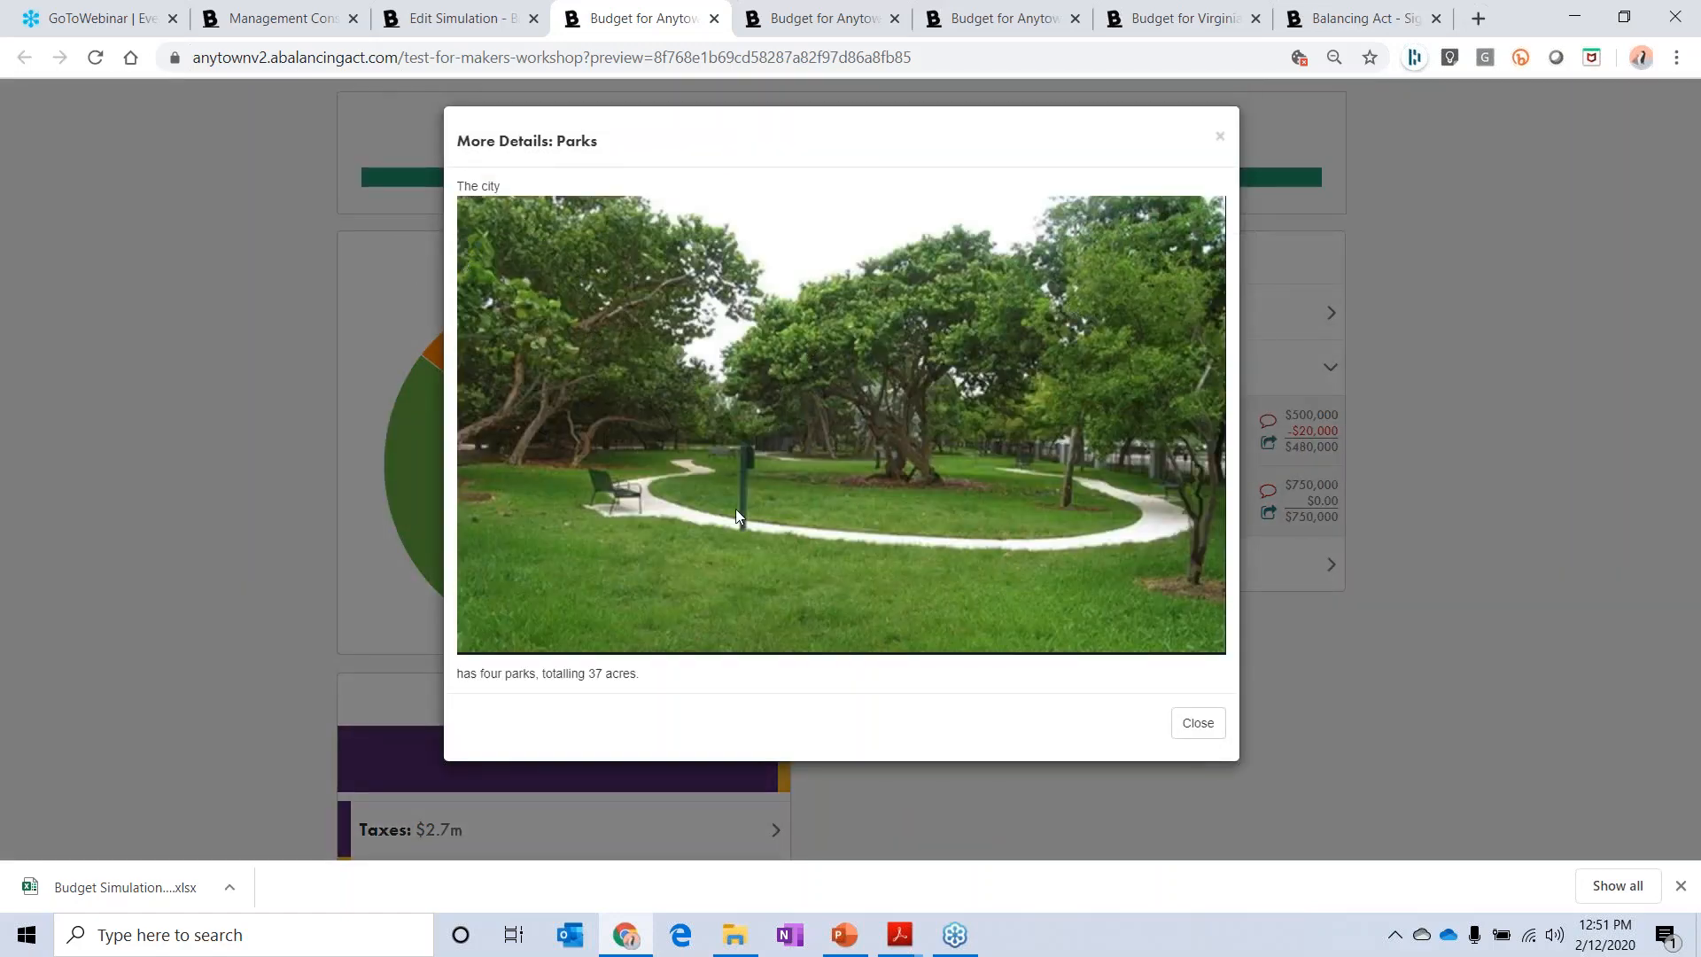
pyautogui.click(1182, 740)
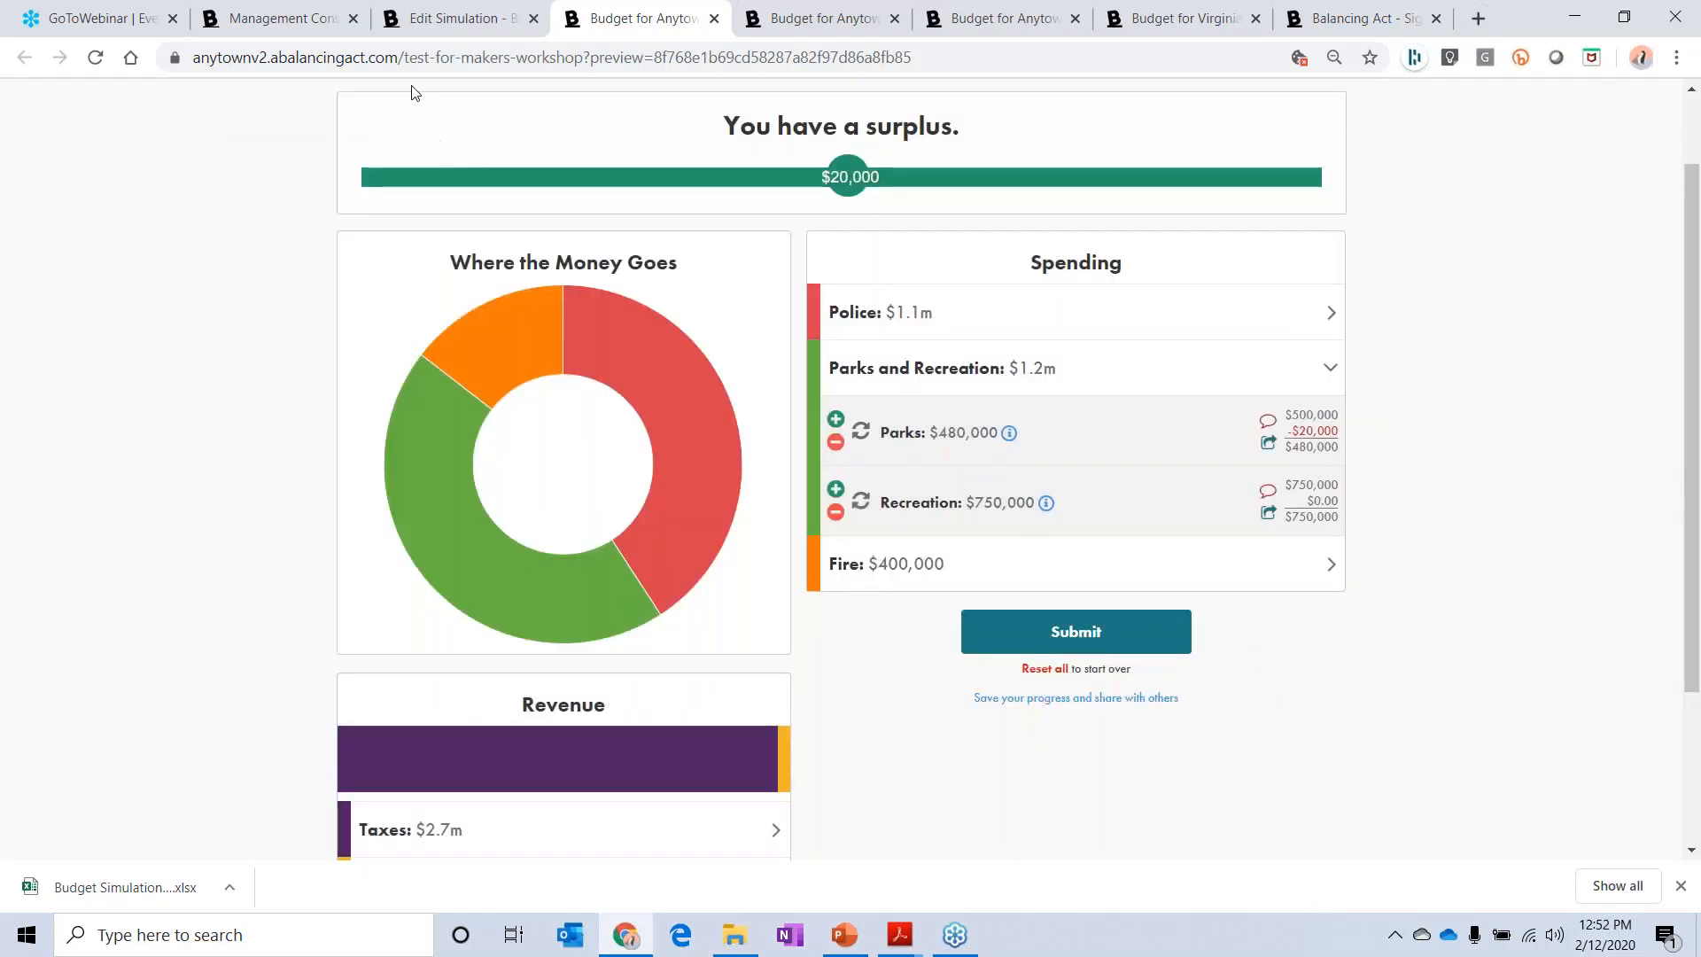
pyautogui.click(411, 28)
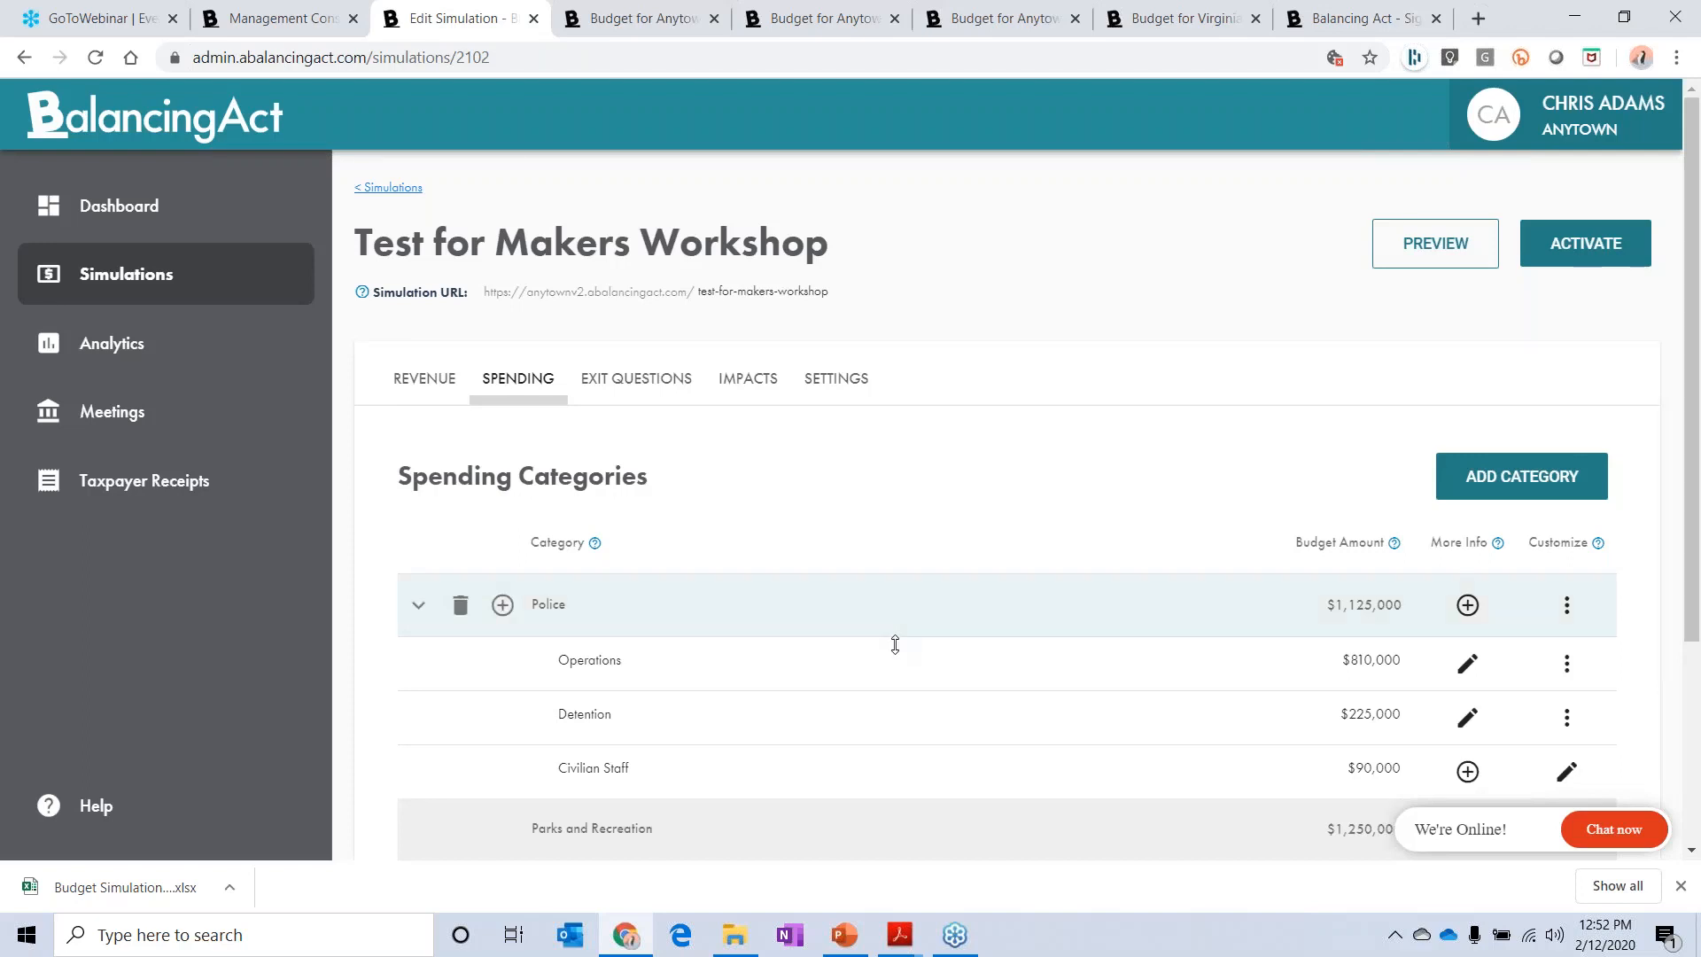
pyautogui.scroll(-3, 896, 641)
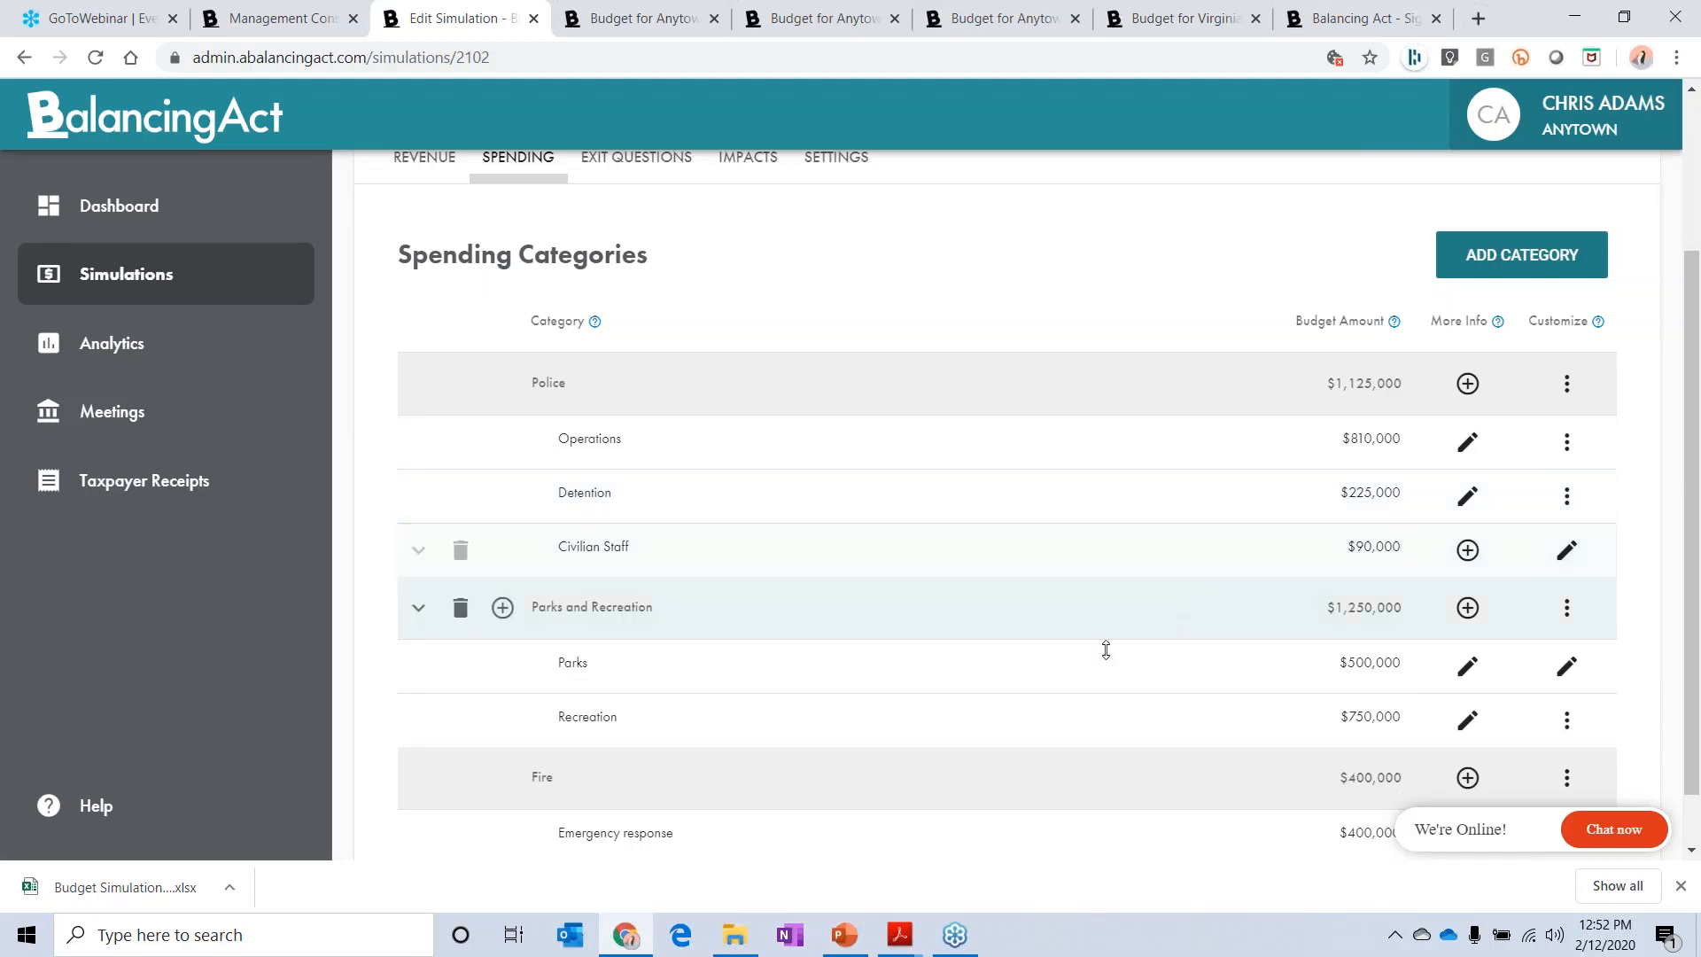
# Step: Switch to the PowerPoint presentation and start the slide show from the "Strategic Thoughts" slide
pyautogui.click(844, 934)
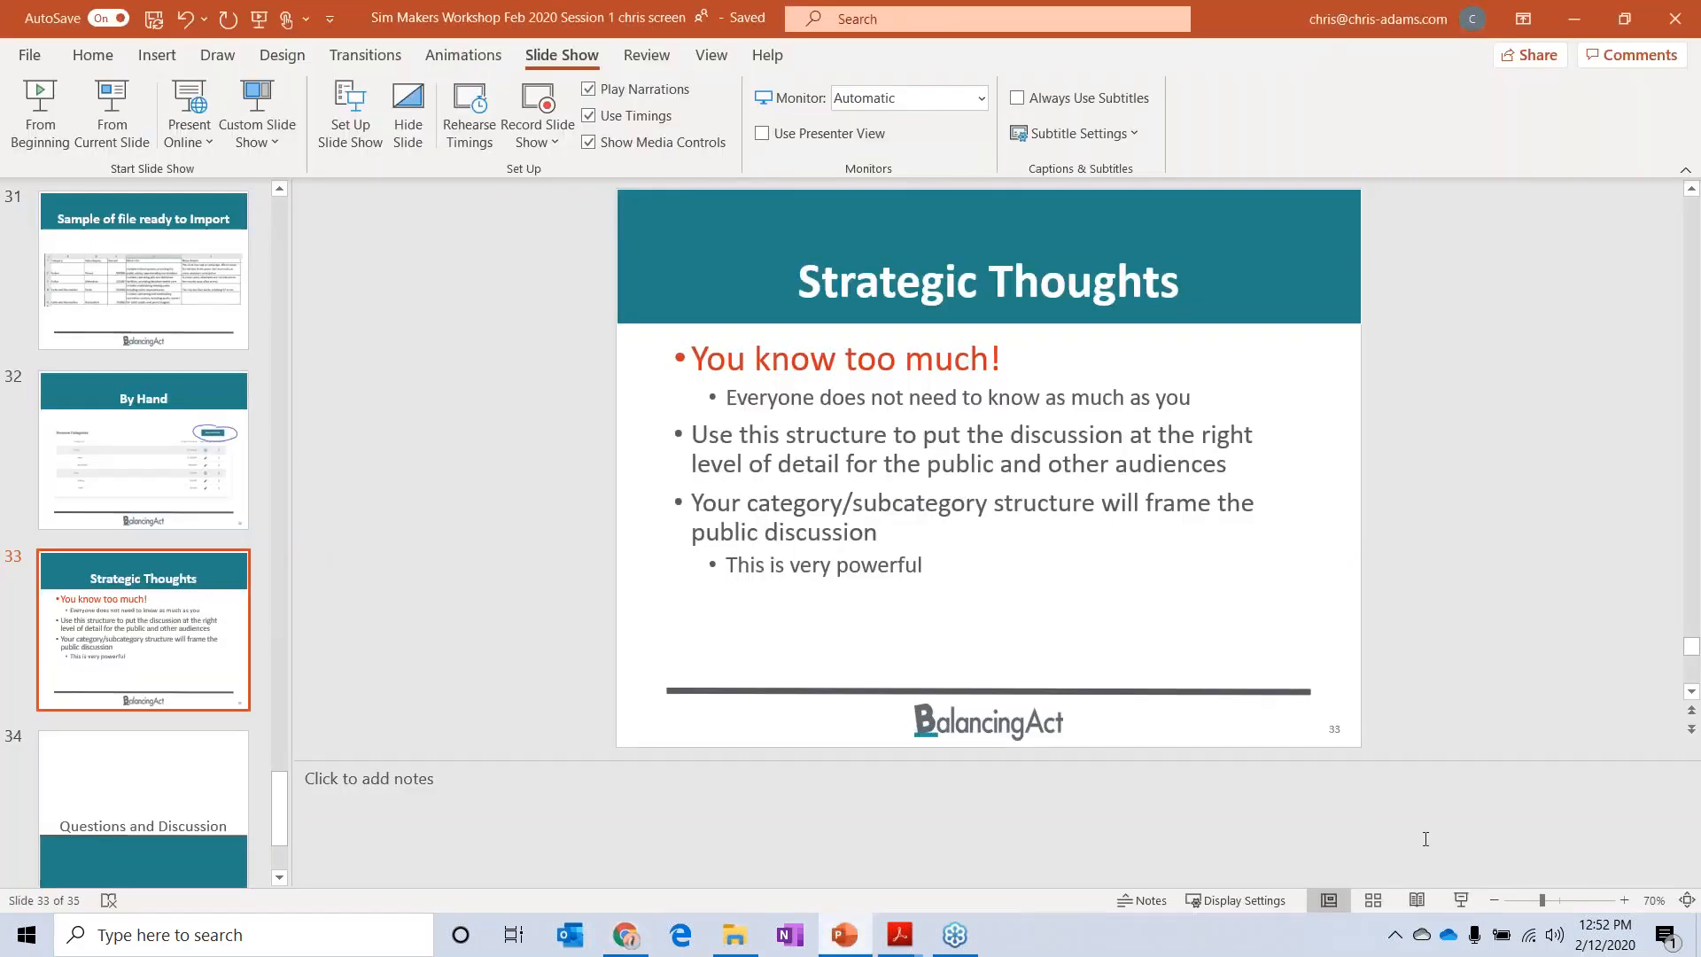
pyautogui.click(1463, 899)
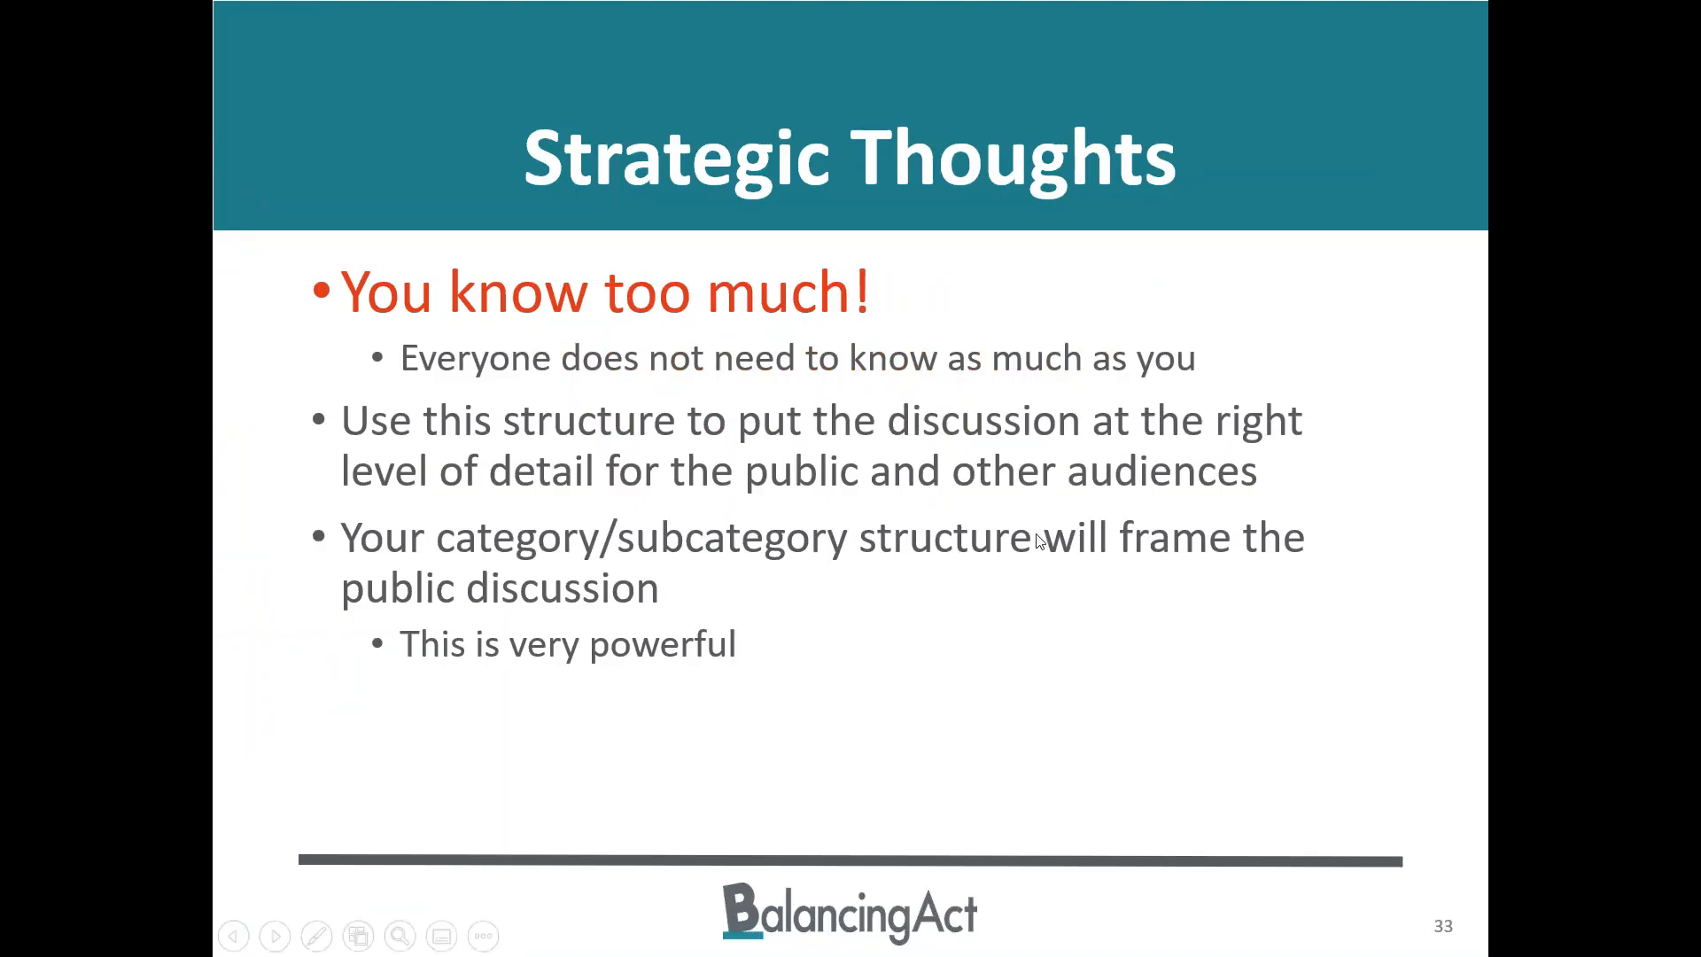